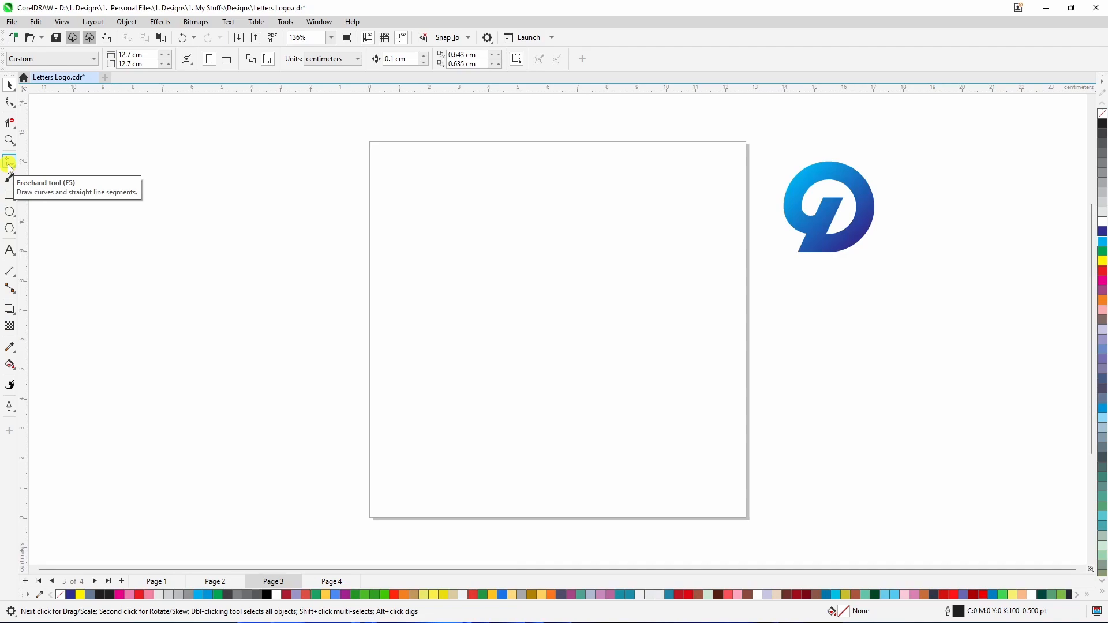
- Draw a straight vertical line about 6.8 cm long in the left part of the page with the Freehand tool
{"action": "left_click", "coordinate": [9, 166]}
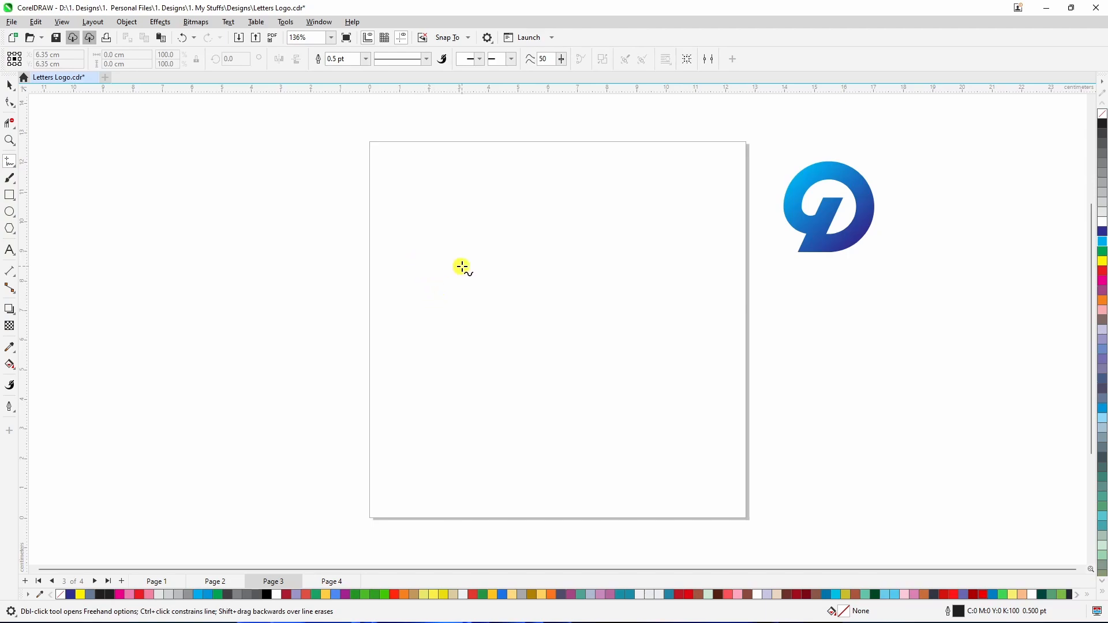
{"action": "left_click", "coordinate": [434, 244]}
{"action": "left_click", "coordinate": [482, 162]}
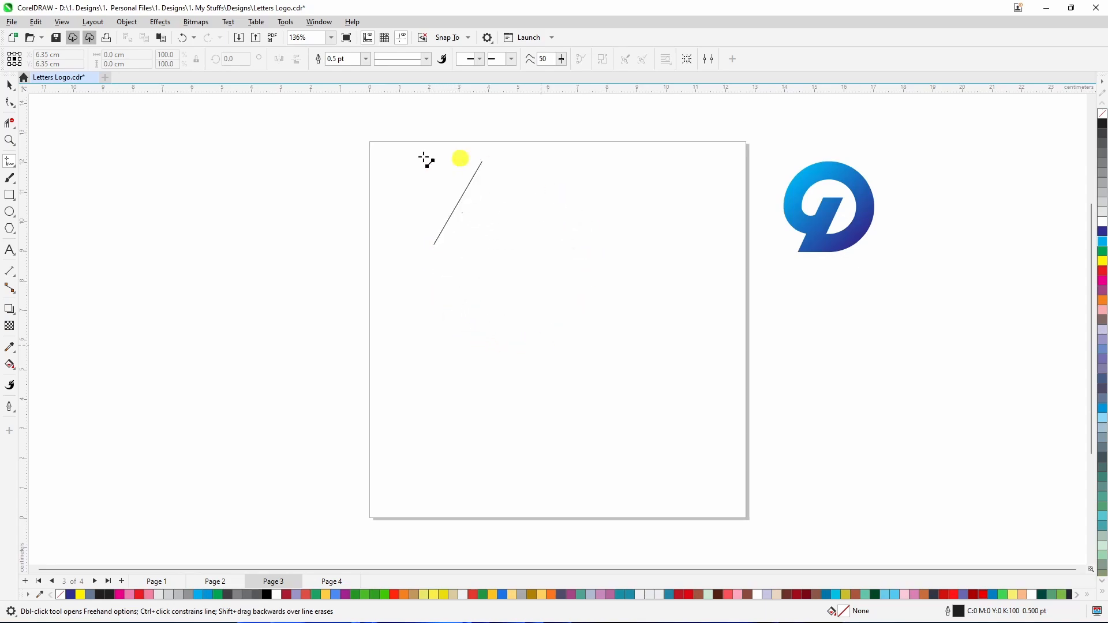
{"action": "left_click", "coordinate": [434, 449]}
{"action": "left_click", "coordinate": [10, 85]}
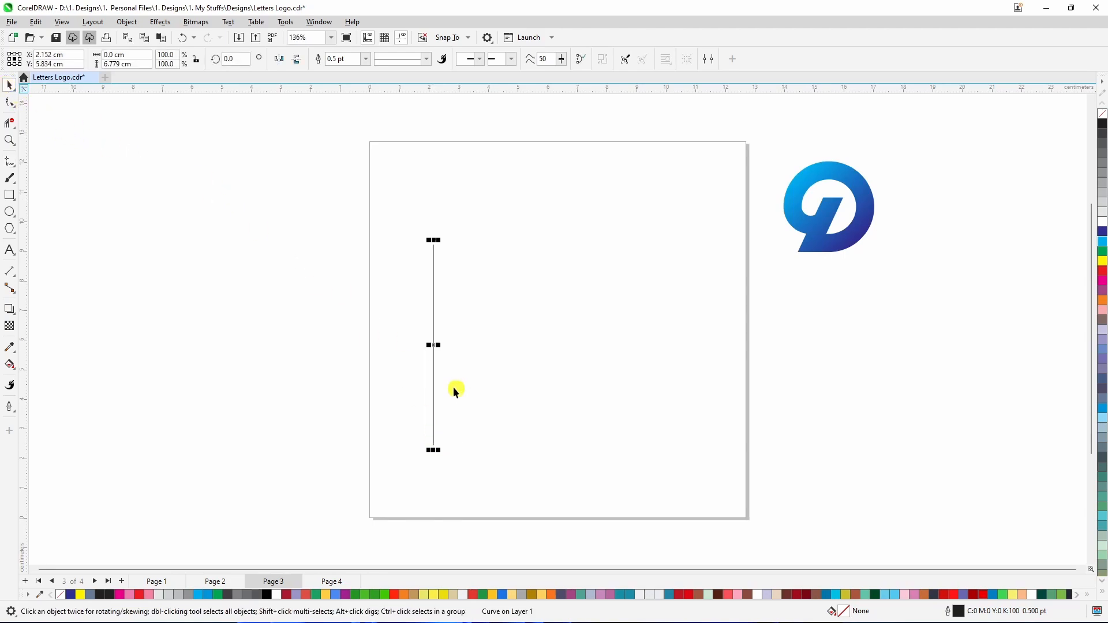
- Move the vertical line slightly upward and stretch it evenly from its centre to about 7.9 cm long
{"action": "left_click_drag", "start_coordinate": [436, 345], "coordinate": [436, 334]}
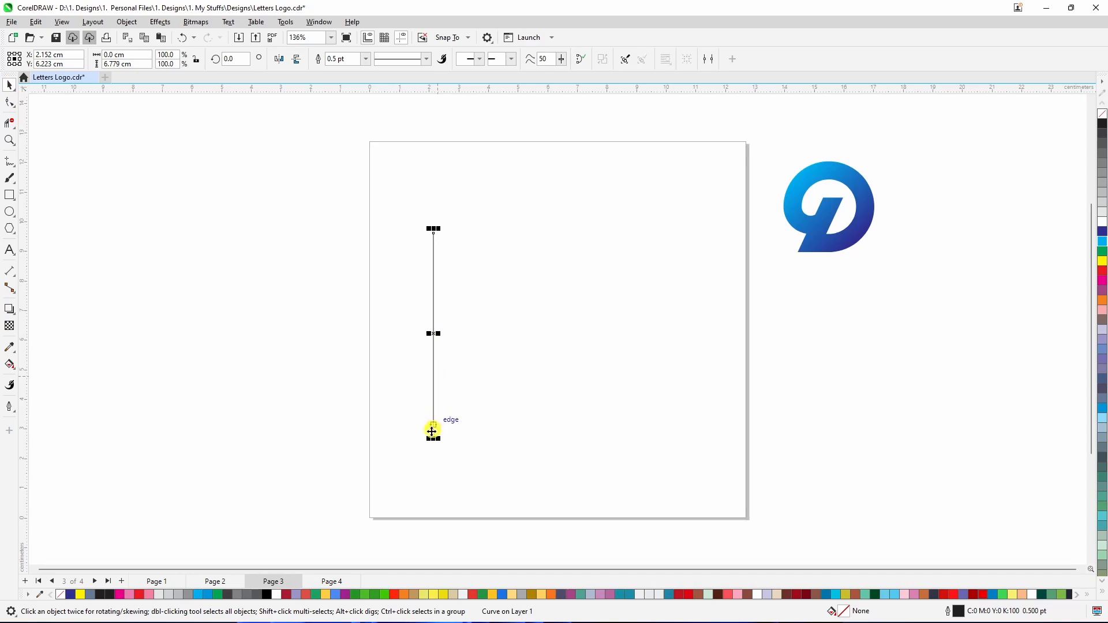
{"action": "left_click_drag", "start_coordinate": [436, 438], "coordinate": [434, 453]}
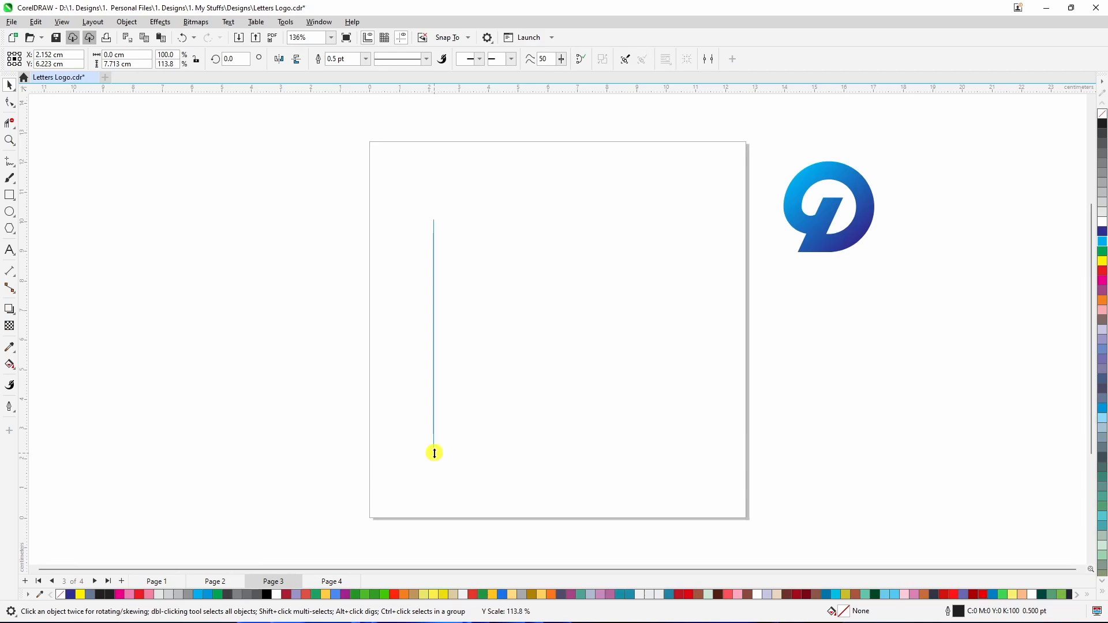
{"action": "left_click_drag", "start_coordinate": [434, 453], "coordinate": [434, 455]}
{"action": "left_click", "coordinate": [477, 385]}
- Place a copy of the vertical line about 0.5 cm to the right of the original at the same height
{"action": "scroll", "coordinate": [437, 334], "scroll_direction": "up", "scroll_amount": 3}
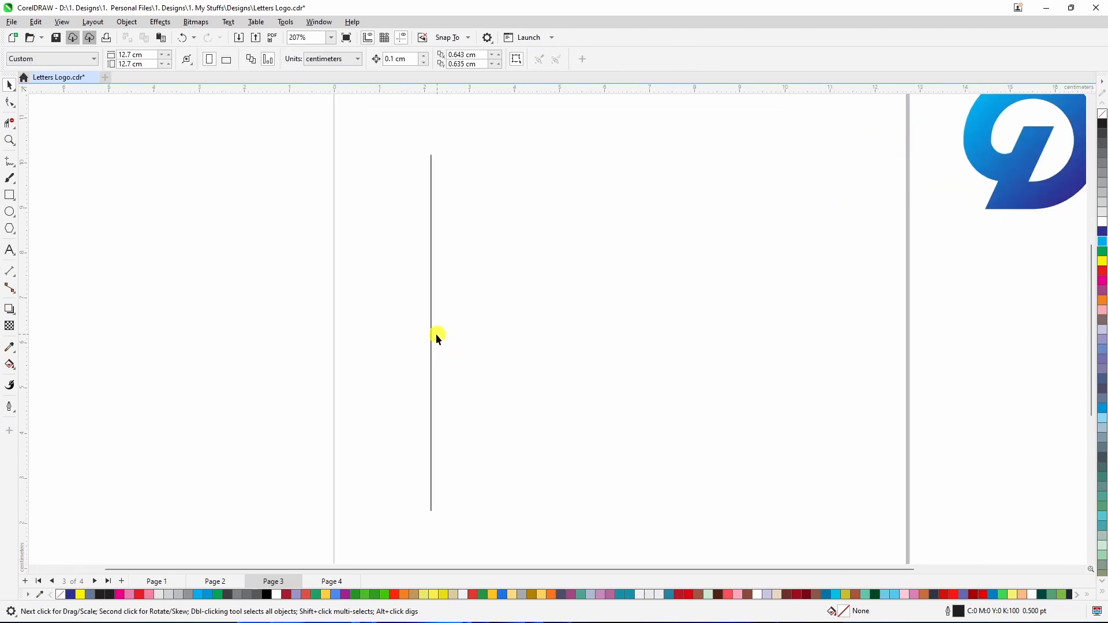
{"action": "left_click", "coordinate": [432, 332]}
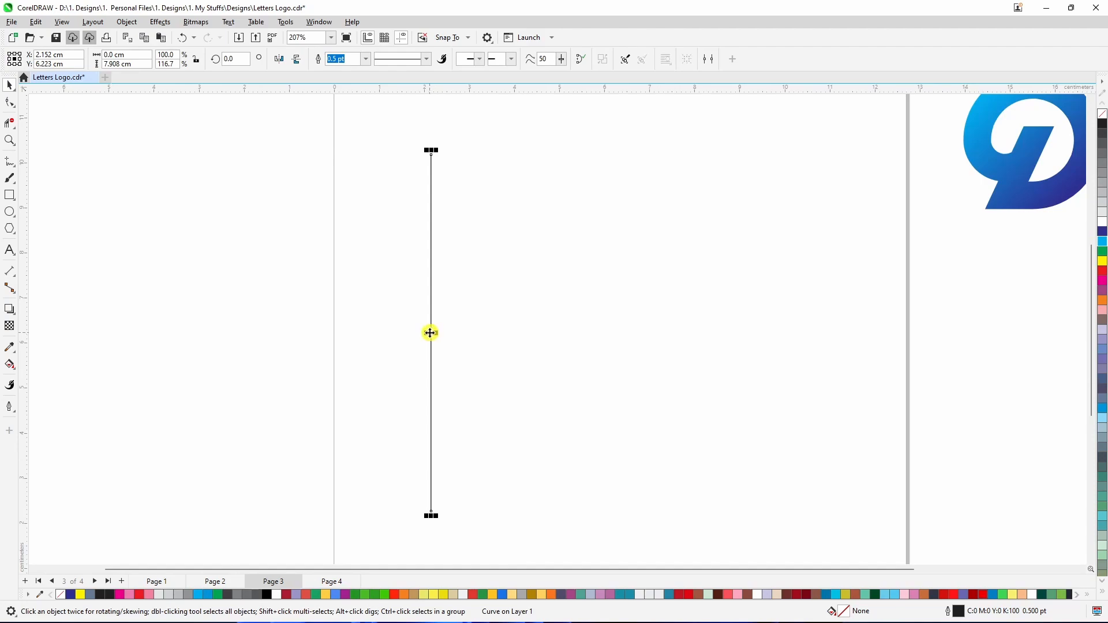
{"action": "left_click", "coordinate": [430, 333]}
{"action": "left_click_drag", "start_coordinate": [431, 333], "coordinate": [455, 335]}
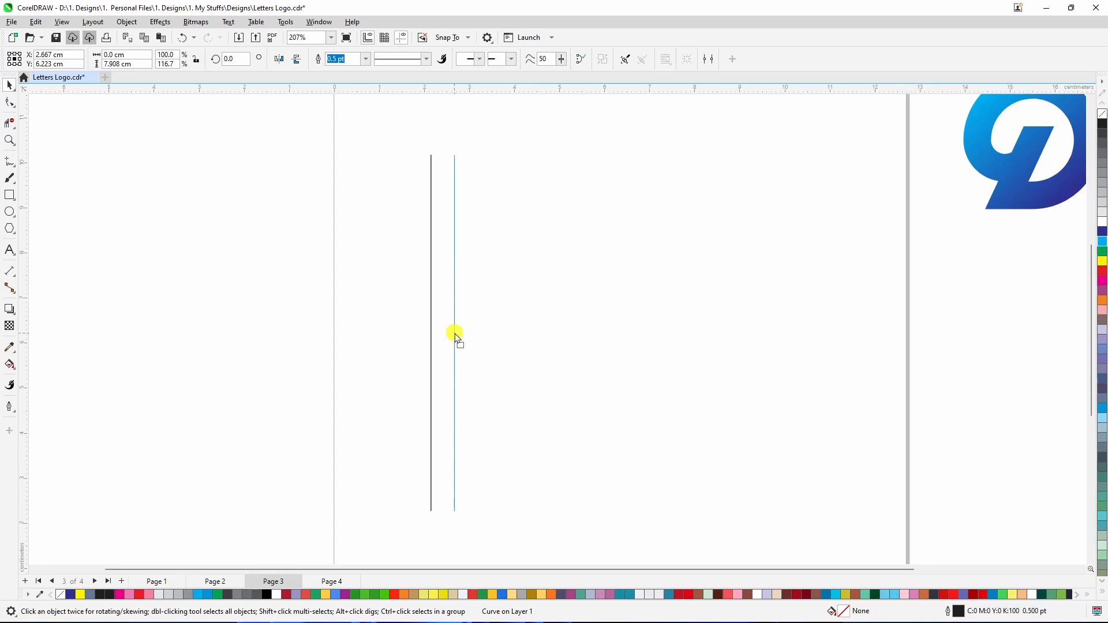
{"action": "left_click_drag", "start_coordinate": [456, 335], "coordinate": [455, 333]}
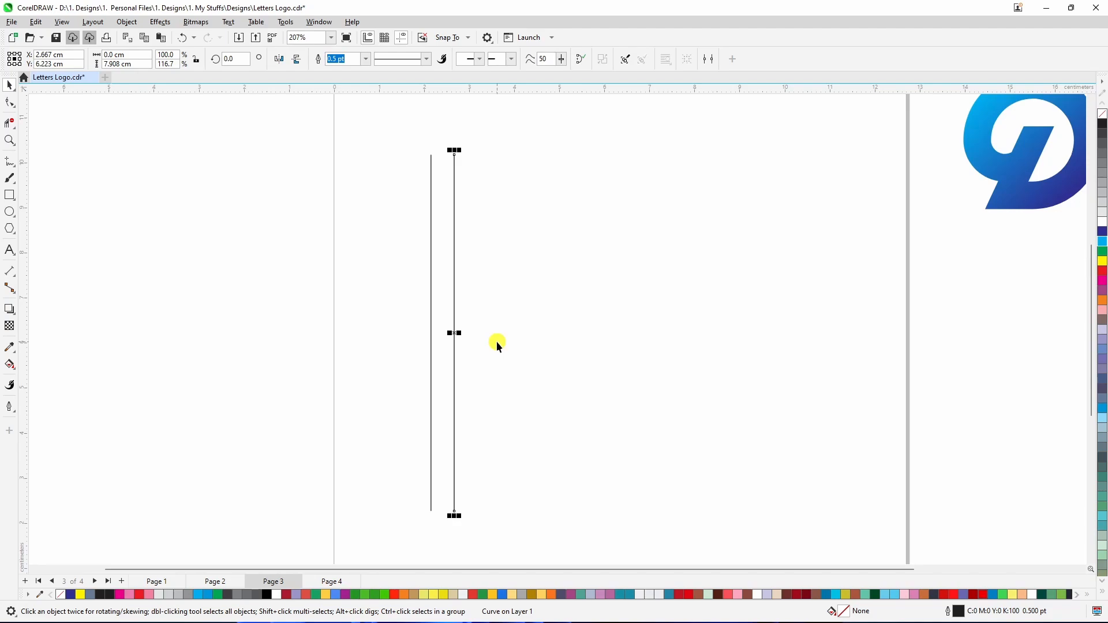
- Repeat the offset duplication four more times to make a row of six evenly spaced vertical lines
{"action": "key", "text": "ctrl+d"}
{"action": "key", "text": "ctrl+d"}
{"action": "key", "text": "ctrl+d"}
{"action": "key", "text": "ctrl+d"}
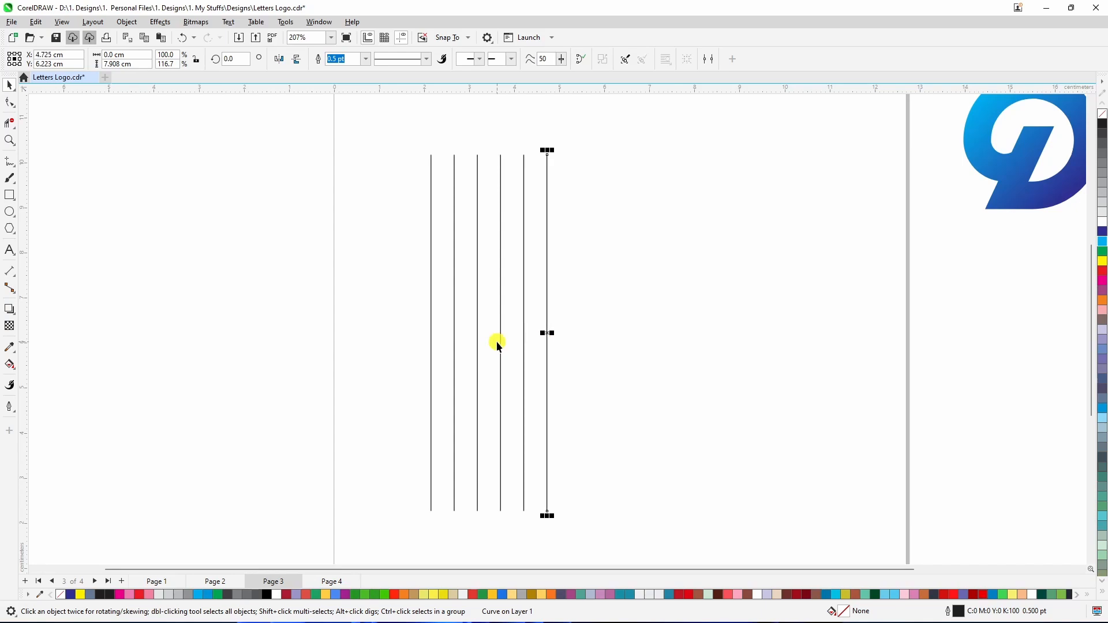
- Select all six vertical lines and group them
{"action": "scroll", "coordinate": [507, 296], "scroll_direction": "down", "scroll_amount": 3}
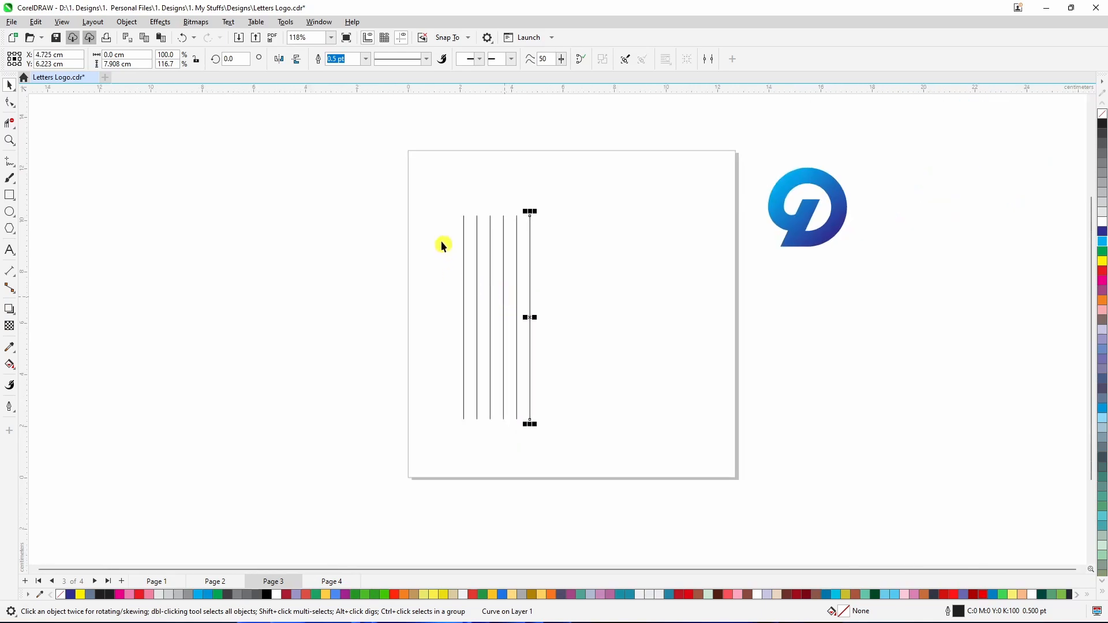
{"action": "left_click_drag", "start_coordinate": [434, 198], "coordinate": [571, 456]}
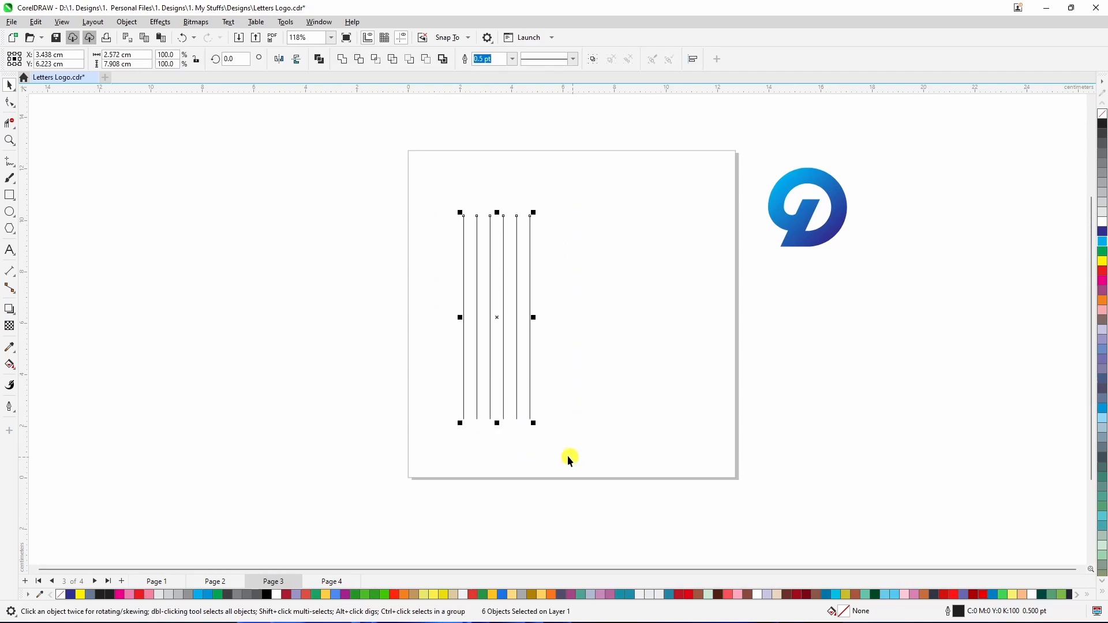
{"action": "scroll", "coordinate": [485, 311], "scroll_direction": "up", "scroll_amount": 6}
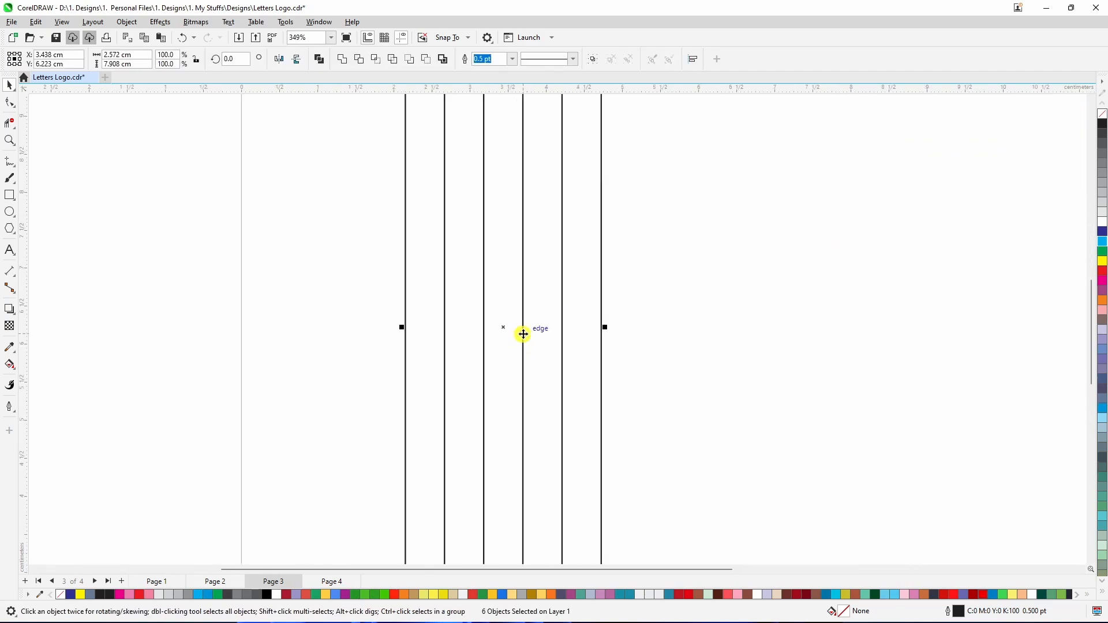
{"action": "right_click", "coordinate": [524, 335]}
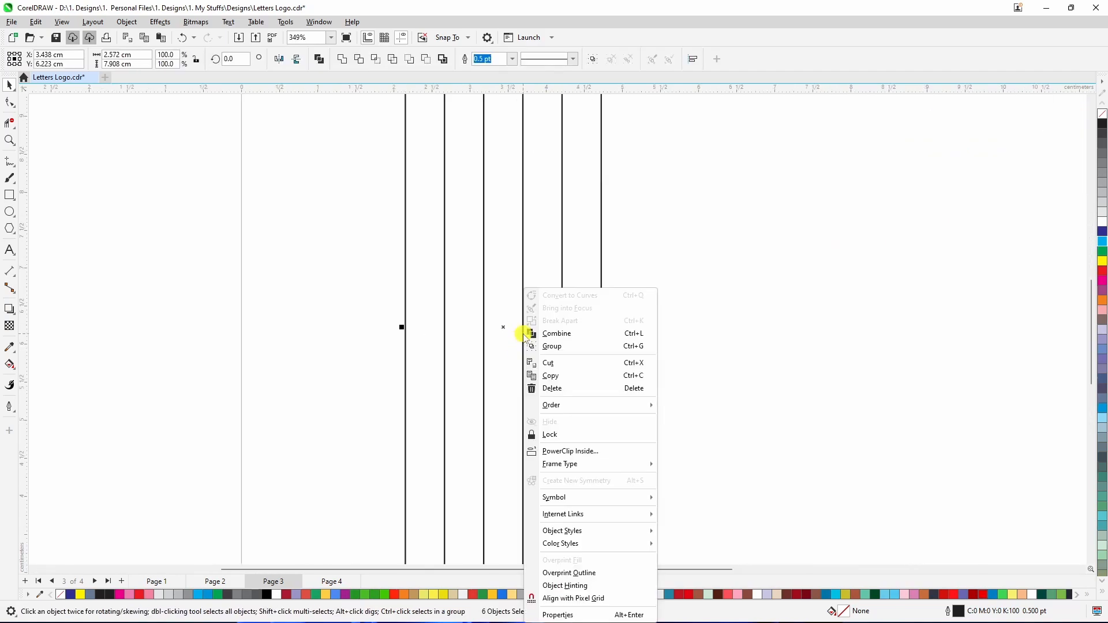
{"action": "left_click", "coordinate": [565, 346]}
- Centre the group of vertical lines on the page
{"action": "scroll", "coordinate": [502, 340], "scroll_direction": "down", "scroll_amount": 3}
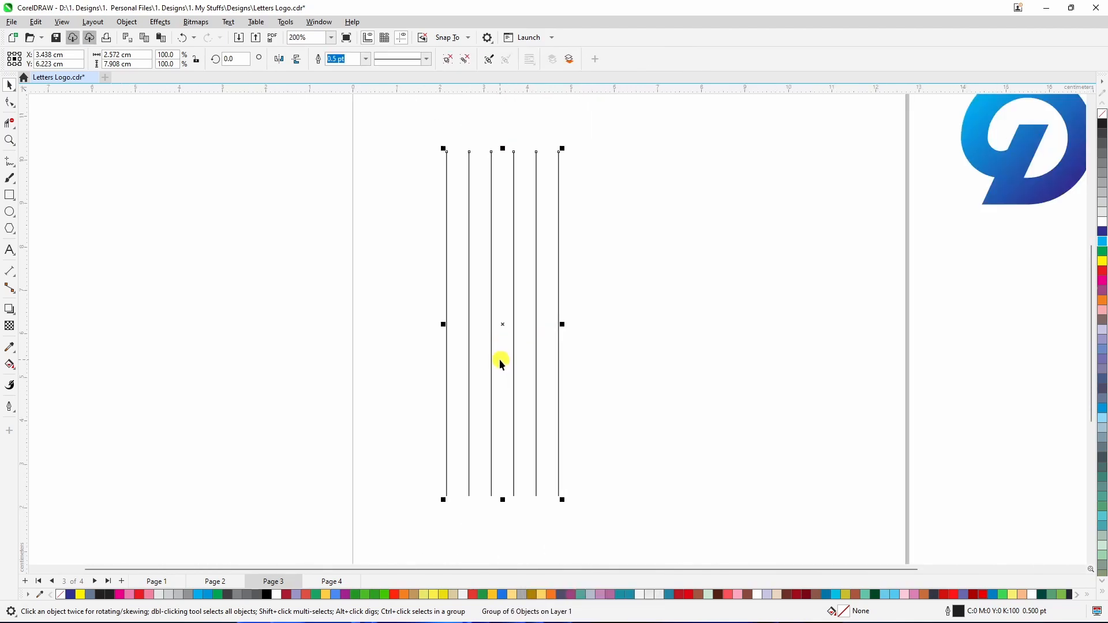
{"action": "key", "text": "p"}
{"action": "scroll", "coordinate": [432, 363], "scroll_direction": "down", "scroll_amount": 2}
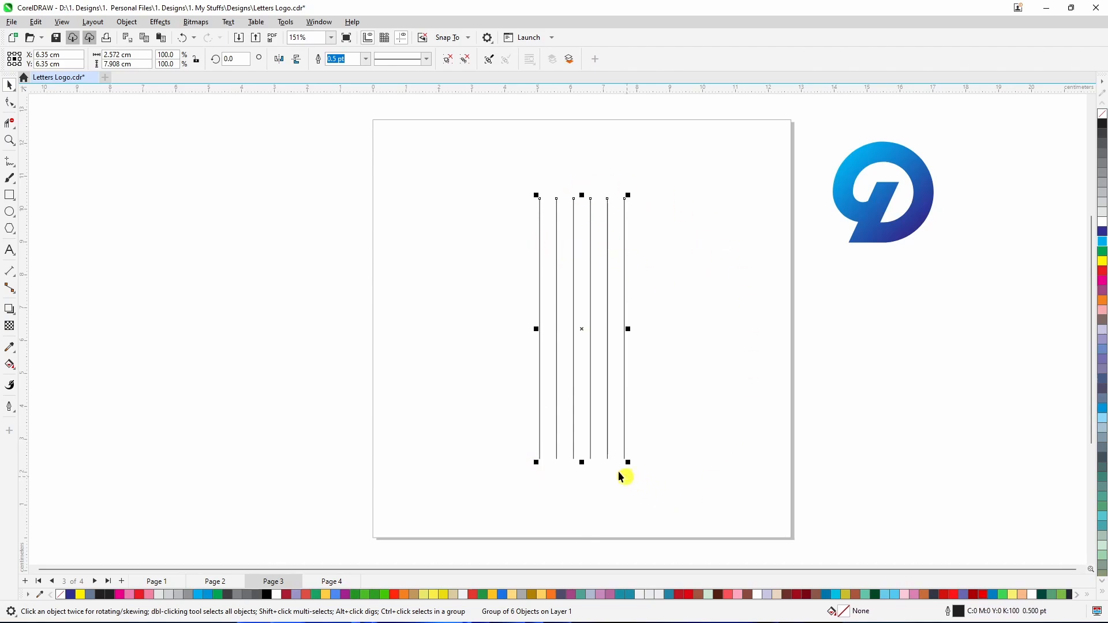
- Copy the group of vertical lines and paste the duplicate in the same place
{"action": "left_click", "coordinate": [42, 24]}
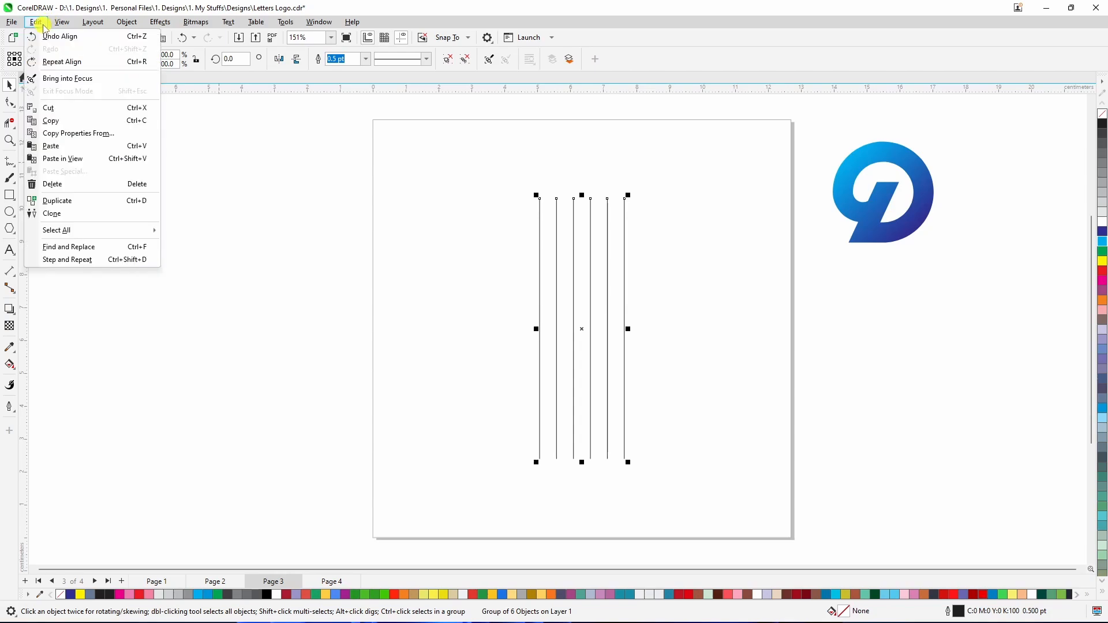
{"action": "left_click", "coordinate": [65, 124]}
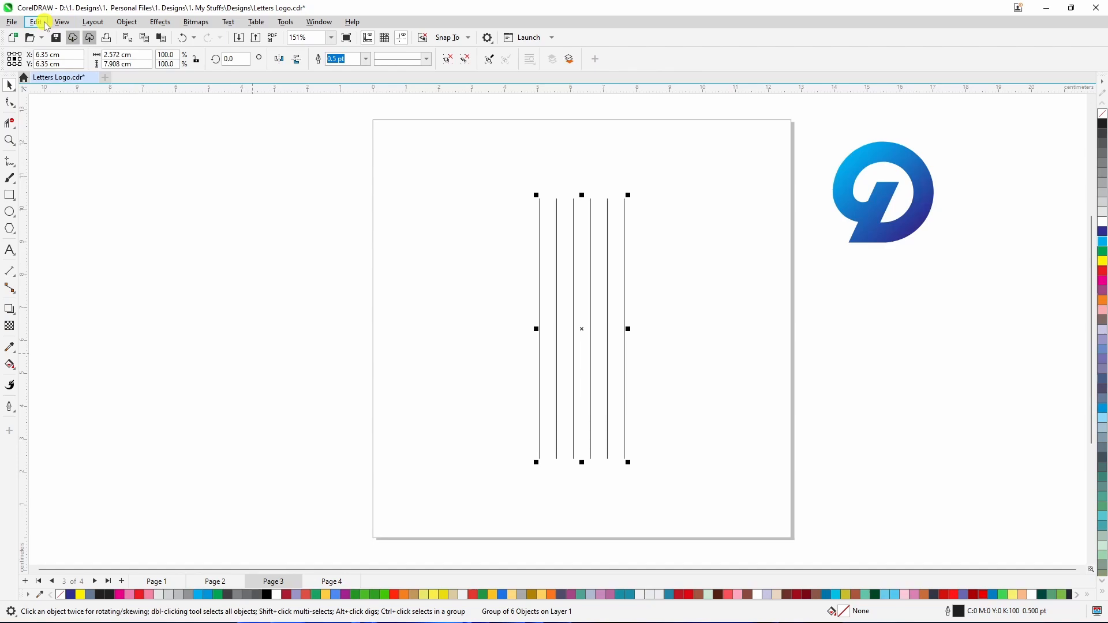
{"action": "left_click", "coordinate": [37, 23]}
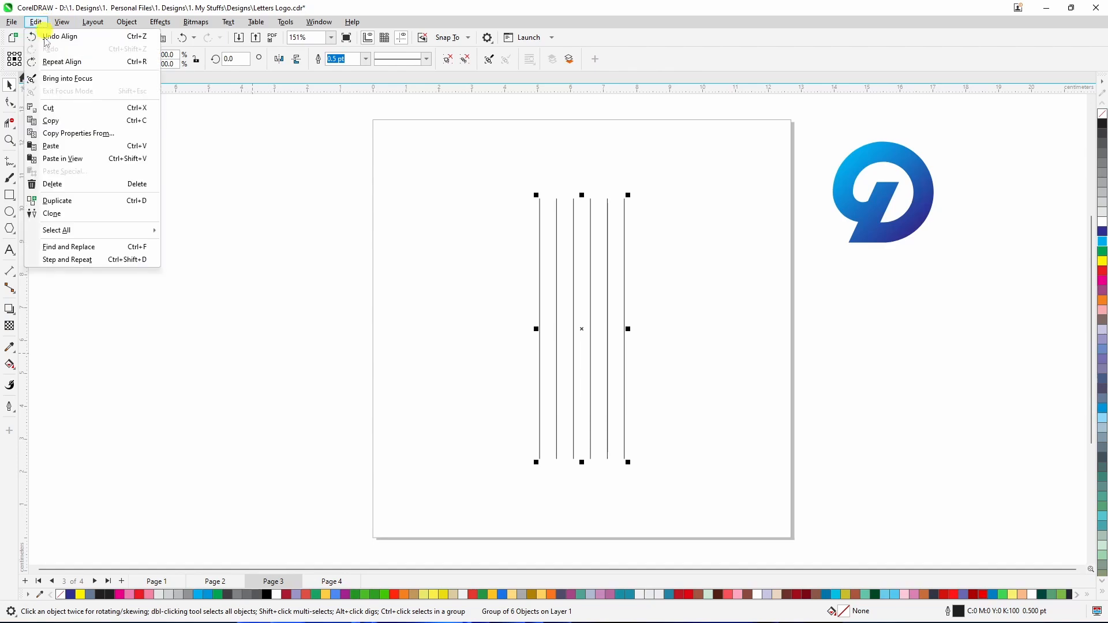
{"action": "left_click", "coordinate": [62, 147]}
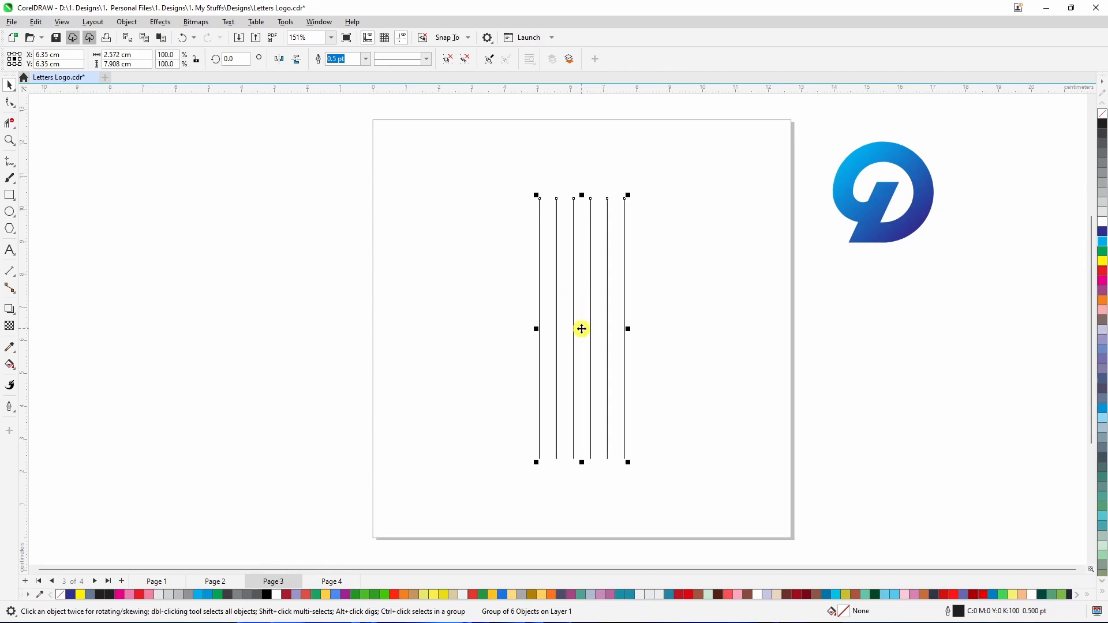
- Rotate the pasted group of lines clockwise to 270 degrees so it forms a grid with the vertical lines
{"action": "left_click", "coordinate": [581, 329]}
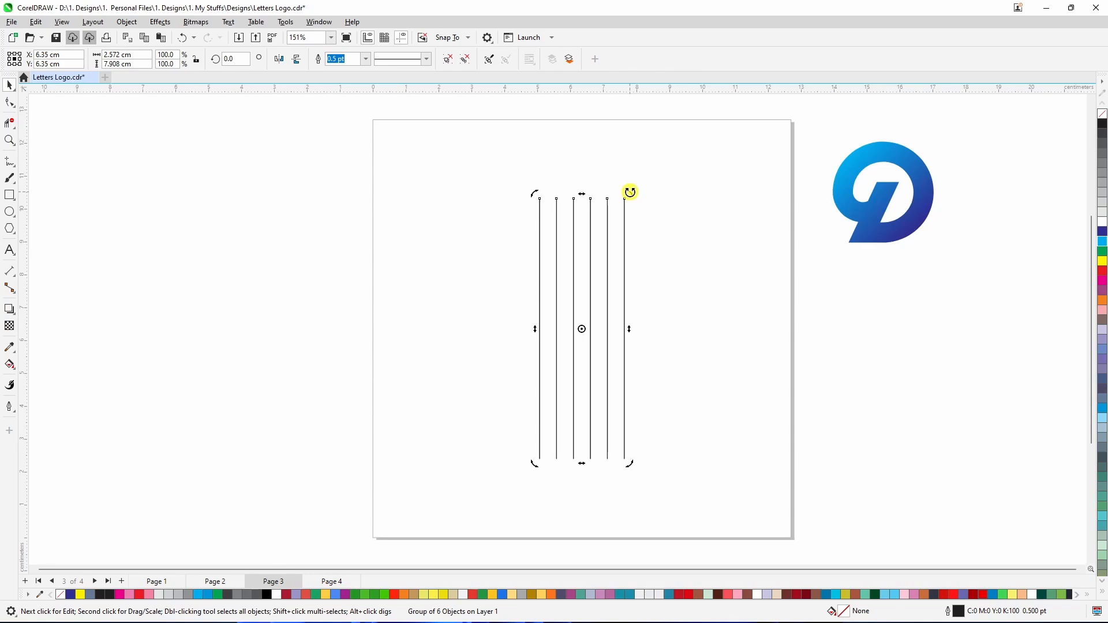
{"action": "left_click_drag", "start_coordinate": [630, 192], "coordinate": [742, 381]}
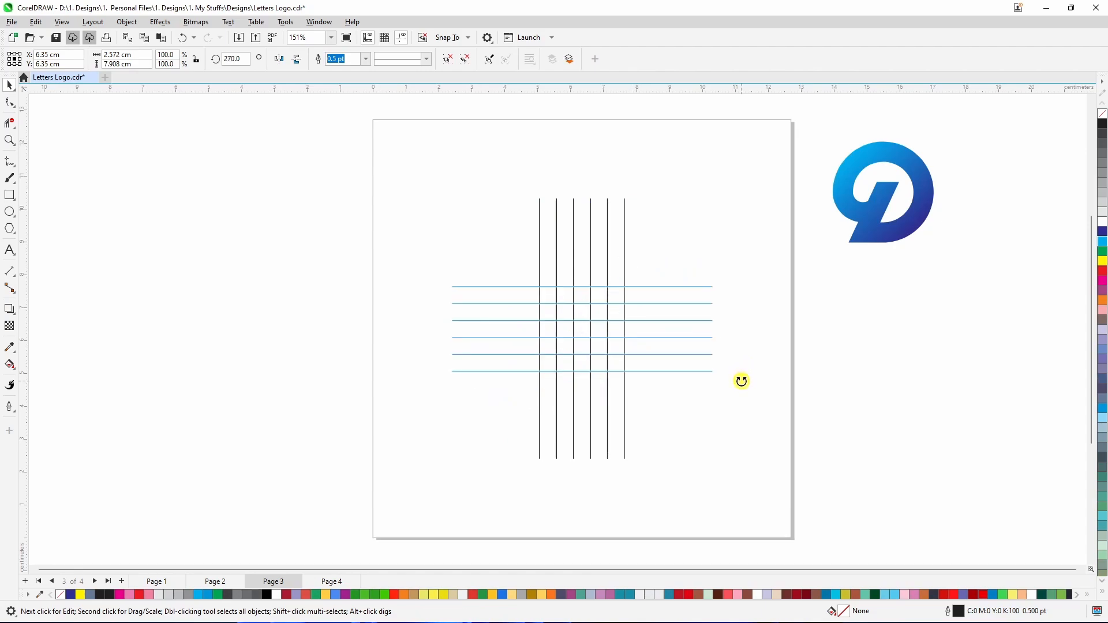
{"action": "left_click_drag", "start_coordinate": [742, 381], "coordinate": [725, 371]}
{"action": "left_click", "coordinate": [687, 401]}
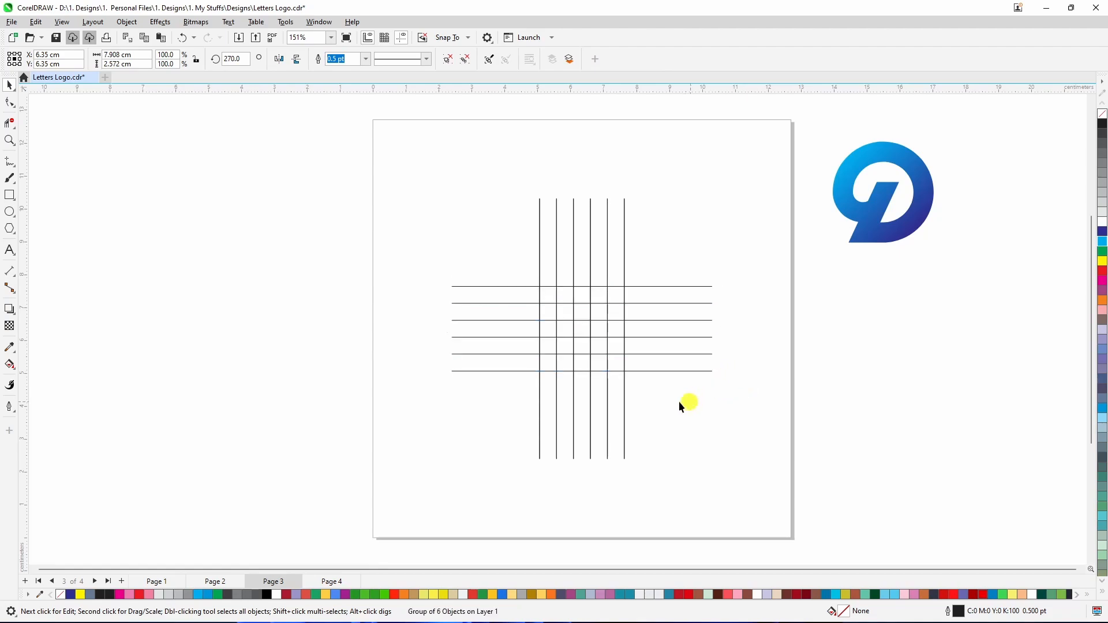
- Draw a circle about 2.53 cm in diameter outward from the middle of the grid's central square
{"action": "scroll", "coordinate": [571, 313], "scroll_direction": "up", "scroll_amount": 1}
{"action": "scroll", "coordinate": [638, 374], "scroll_direction": "up", "scroll_amount": 2}
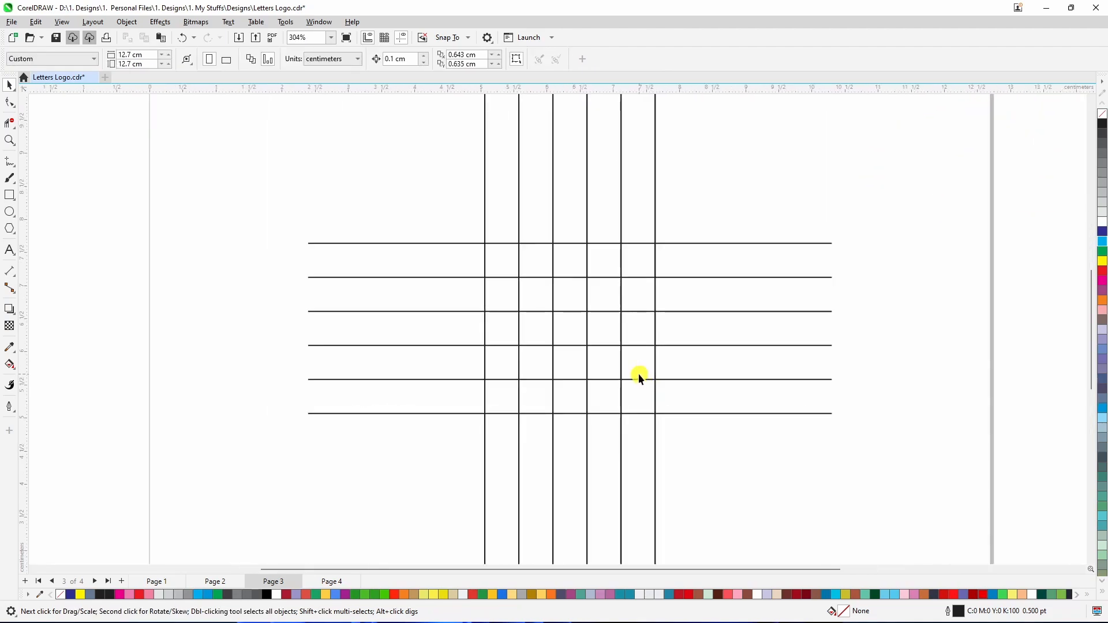
{"action": "scroll", "coordinate": [633, 371], "scroll_direction": "up", "scroll_amount": 1}
{"action": "scroll", "coordinate": [556, 272], "scroll_direction": "up", "scroll_amount": 2}
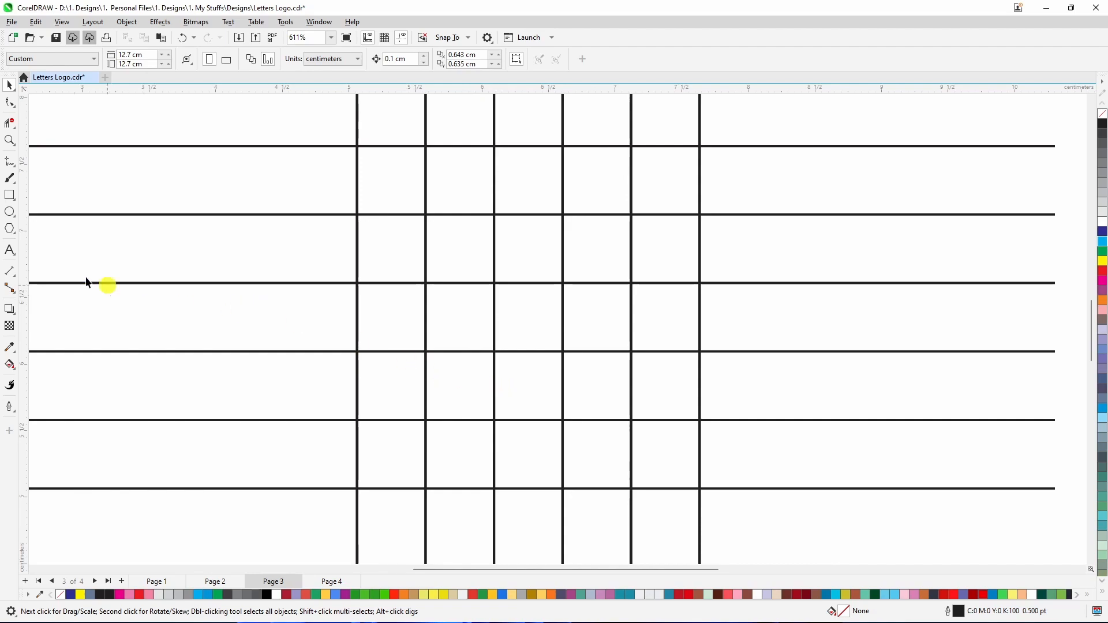
{"action": "left_click", "coordinate": [10, 213]}
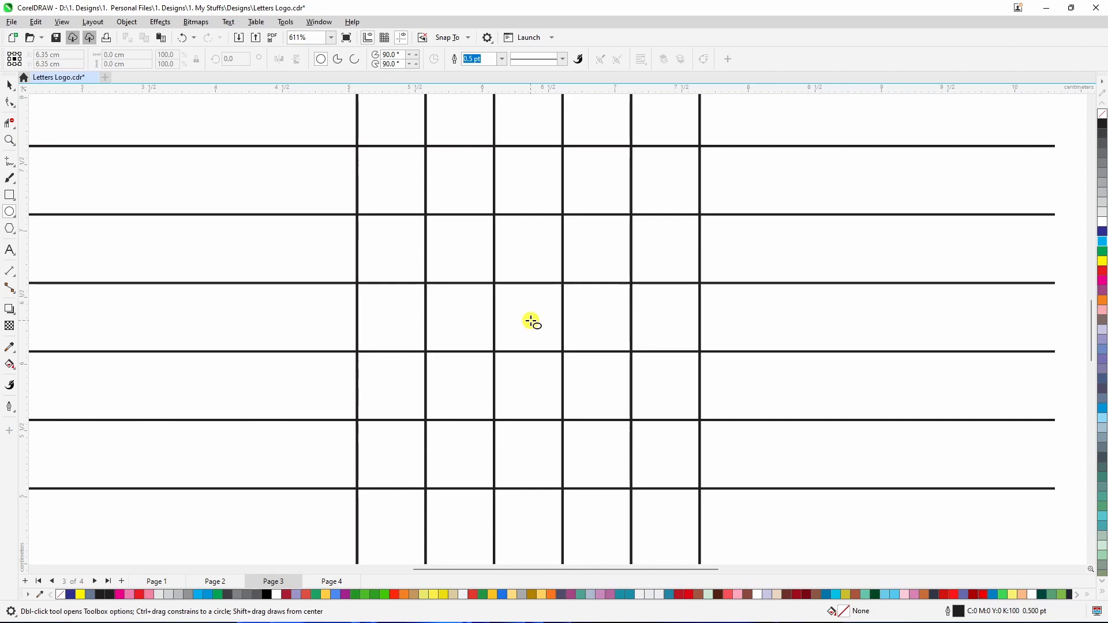
{"action": "mouse_move", "coordinate": [531, 322]}
{"action": "left_mouse_down"}
{"action": "mouse_move", "coordinate": [676, 498]}
{"action": "mouse_move", "coordinate": [662, 490]}
{"action": "left_mouse_up"}
- Enlarge the circle to about 2.565 cm to meet the outermost grid lines and centre it on the page
{"action": "scroll", "coordinate": [635, 477], "scroll_direction": "down", "scroll_amount": 2}
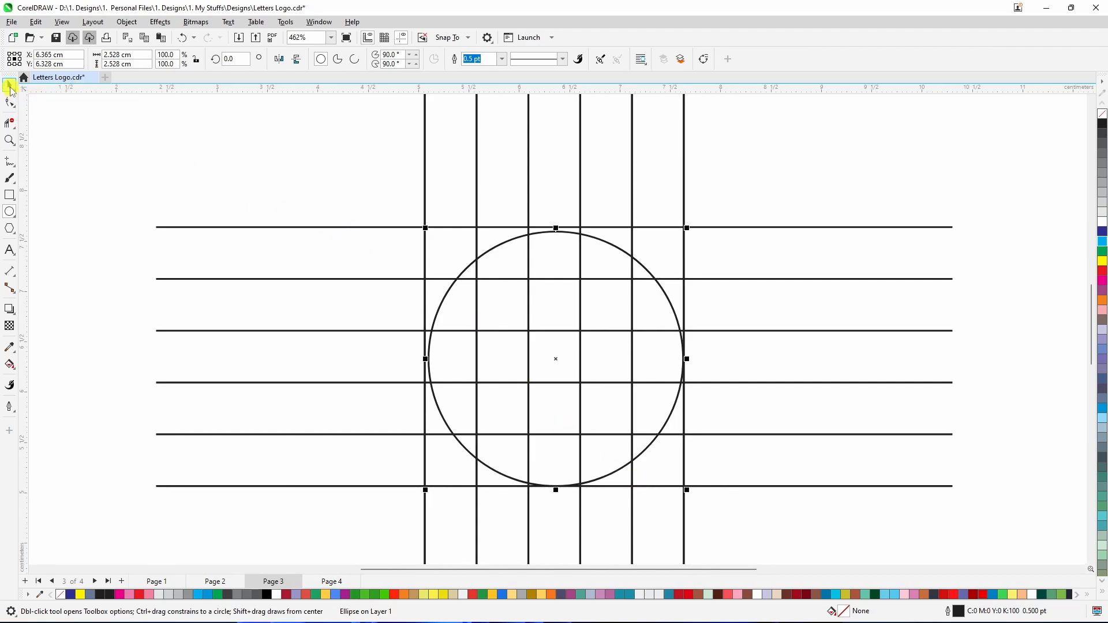
{"action": "left_click", "coordinate": [10, 86]}
{"action": "left_click_drag", "start_coordinate": [425, 227], "coordinate": [421, 225]}
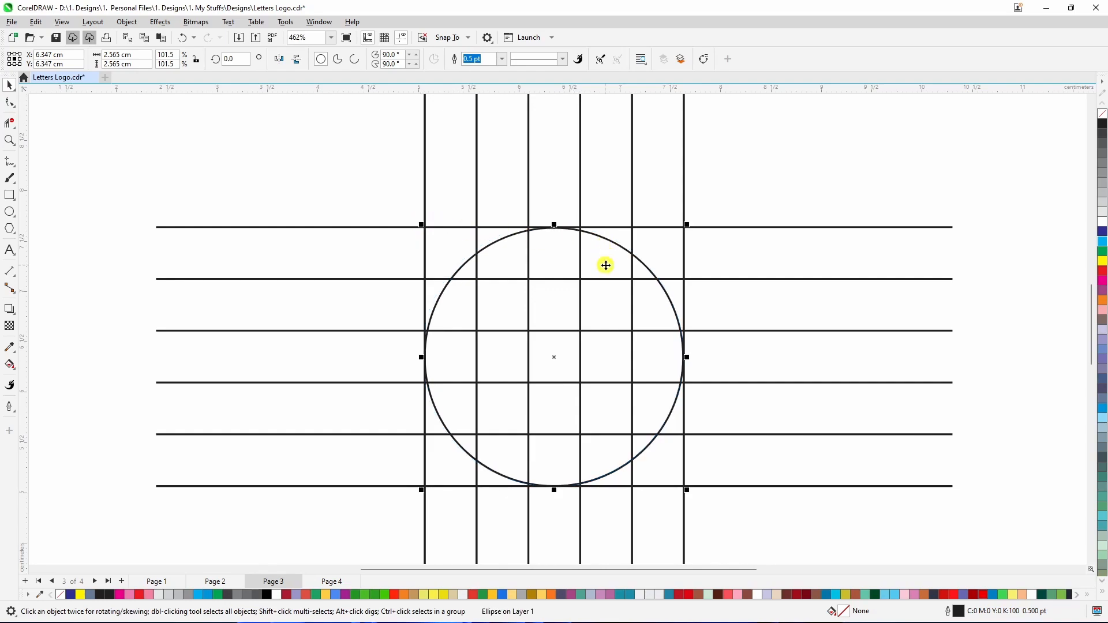
{"action": "key", "text": "p"}
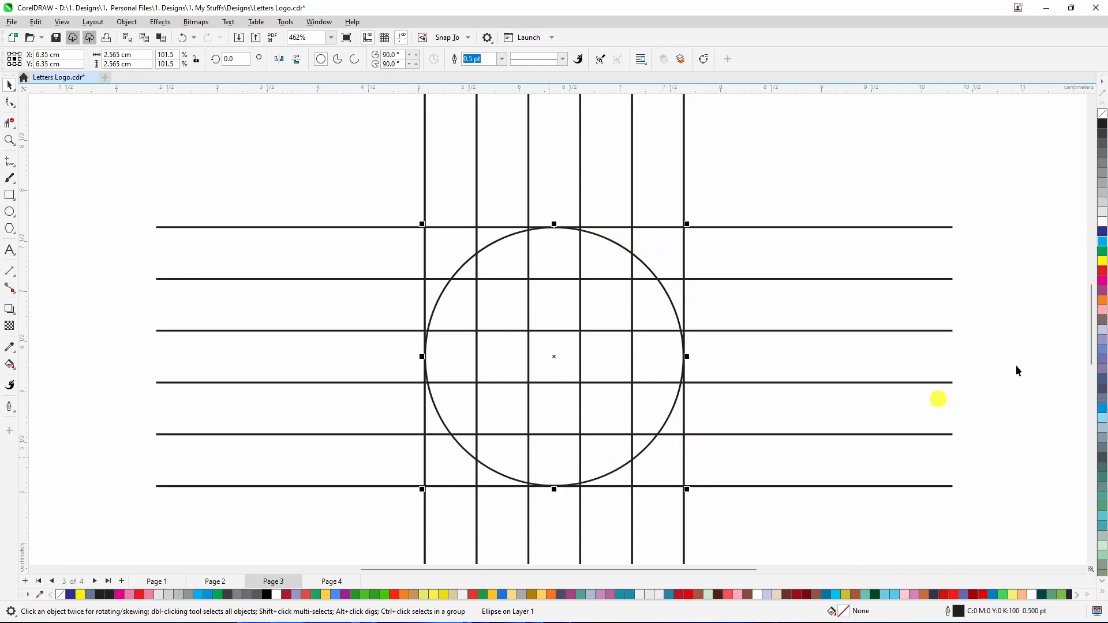
- Give the circle a red outline and stretch its top edge up onto the uppermost horizontal grid line, making it about 2.569 cm high
{"action": "right_click", "coordinate": [1102, 276]}
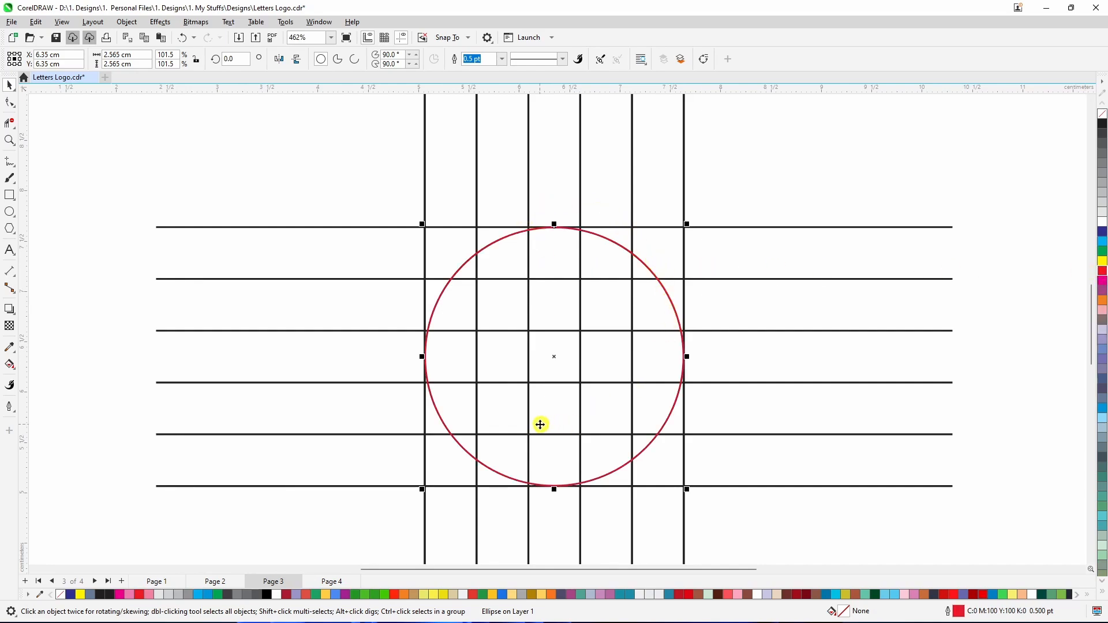
{"action": "scroll", "coordinate": [554, 216], "scroll_direction": "up", "scroll_amount": 4}
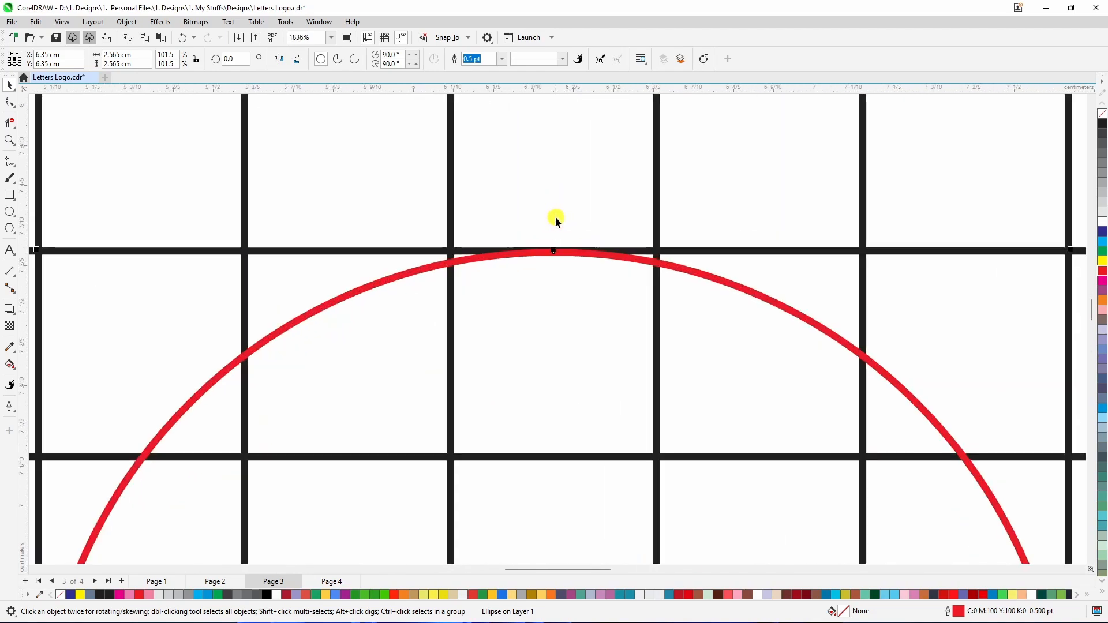
{"action": "scroll", "coordinate": [549, 230], "scroll_direction": "up", "scroll_amount": 2}
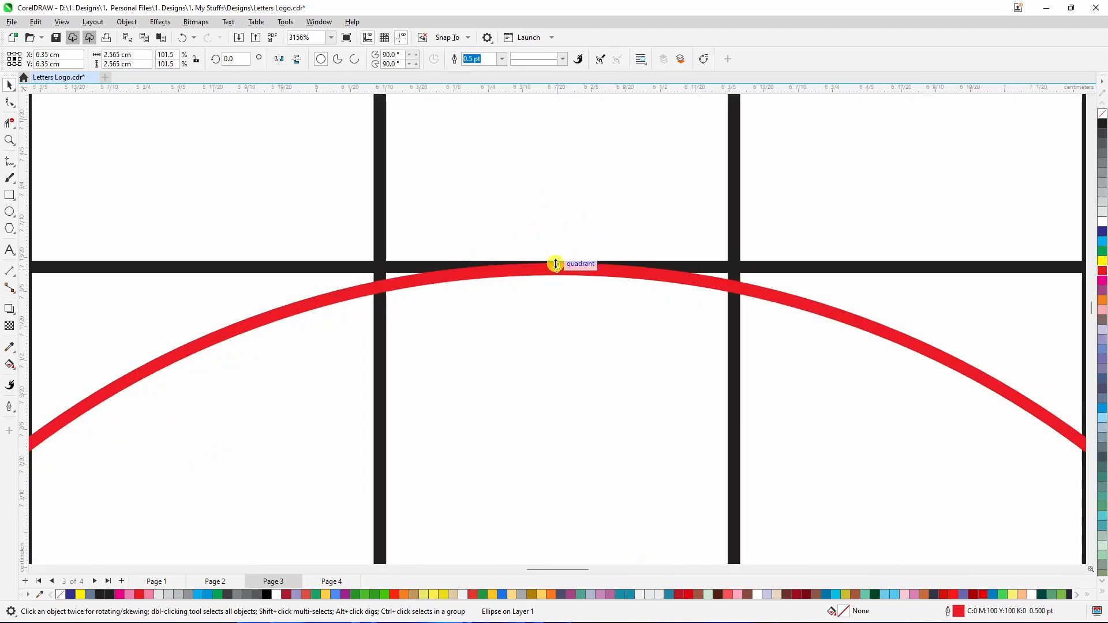
{"action": "left_click_drag", "start_coordinate": [555, 264], "coordinate": [555, 261]}
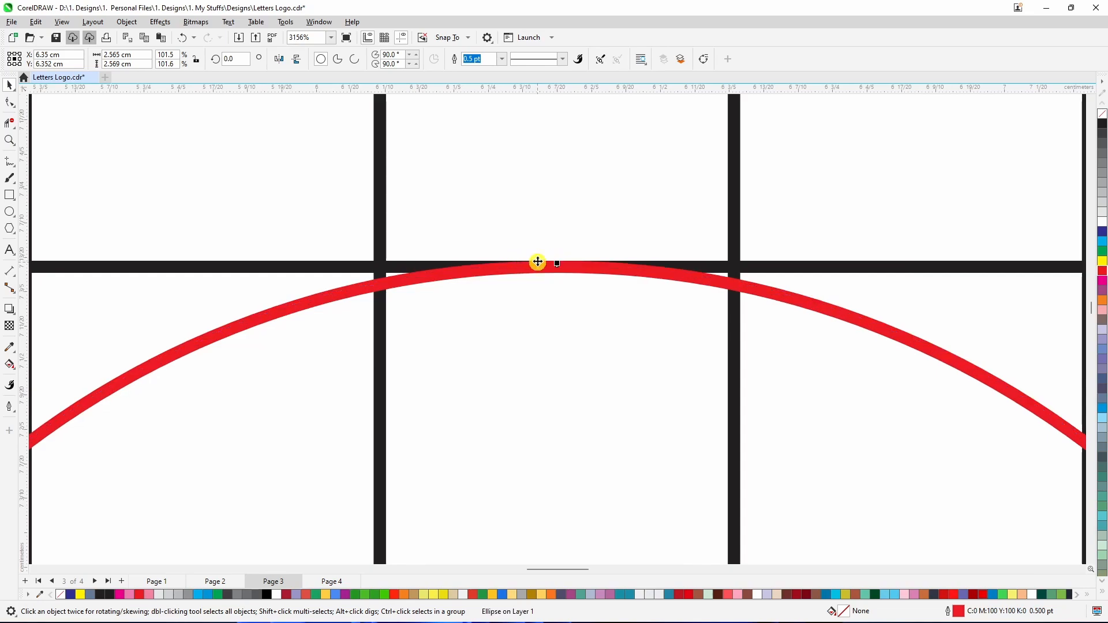
- Stretch the red circle's bottom edge down onto the lowest horizontal grid line, making it about 2.572 cm high
{"action": "scroll", "coordinate": [537, 262], "scroll_direction": "down", "scroll_amount": 7}
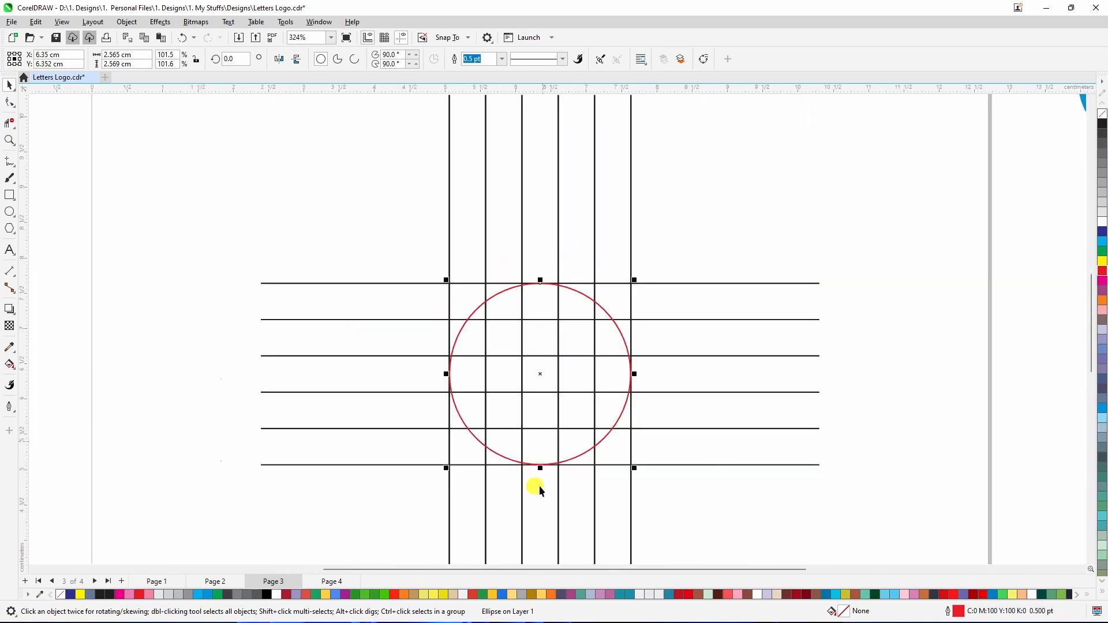
{"action": "scroll", "coordinate": [541, 491], "scroll_direction": "up", "scroll_amount": 6}
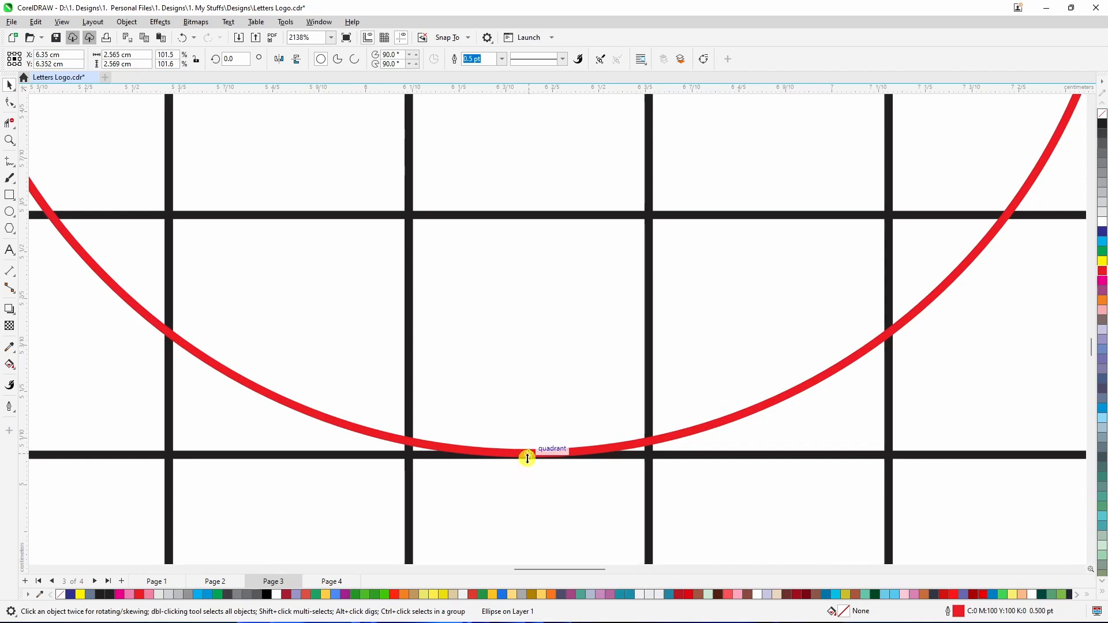
{"action": "left_click_drag", "start_coordinate": [527, 456], "coordinate": [528, 460]}
{"action": "scroll", "coordinate": [485, 489], "scroll_direction": "down", "scroll_amount": 1}
{"action": "scroll", "coordinate": [484, 484], "scroll_direction": "down", "scroll_amount": 4}
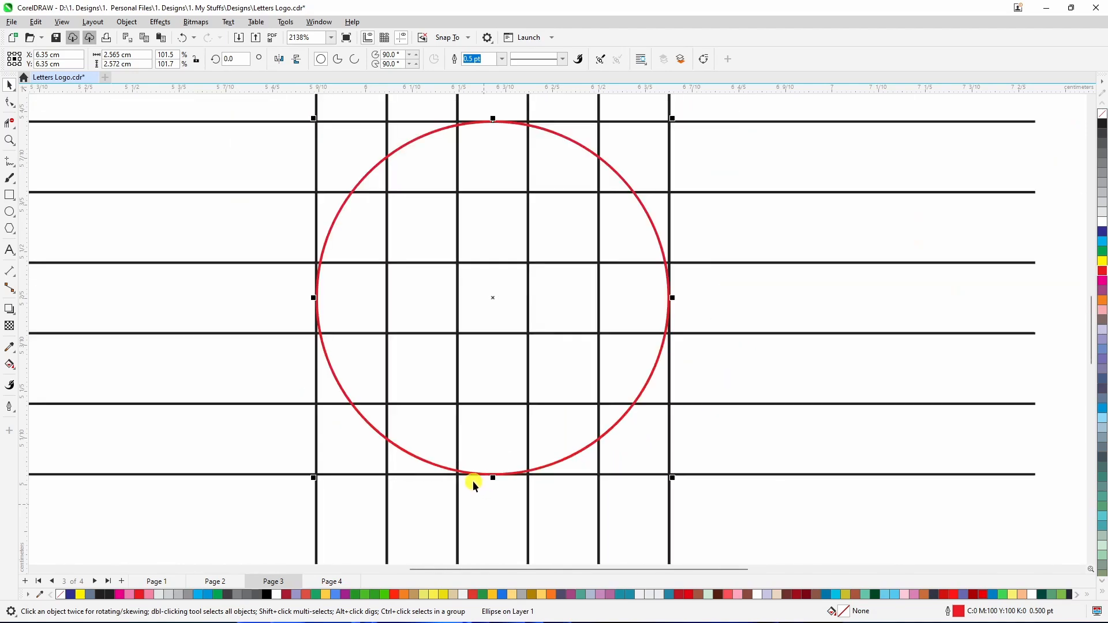
- Stretch the circle's right and left edges onto the outermost vertical grid lines, making it about 2.572 cm wide
{"action": "scroll", "coordinate": [614, 344], "scroll_direction": "up", "scroll_amount": 4}
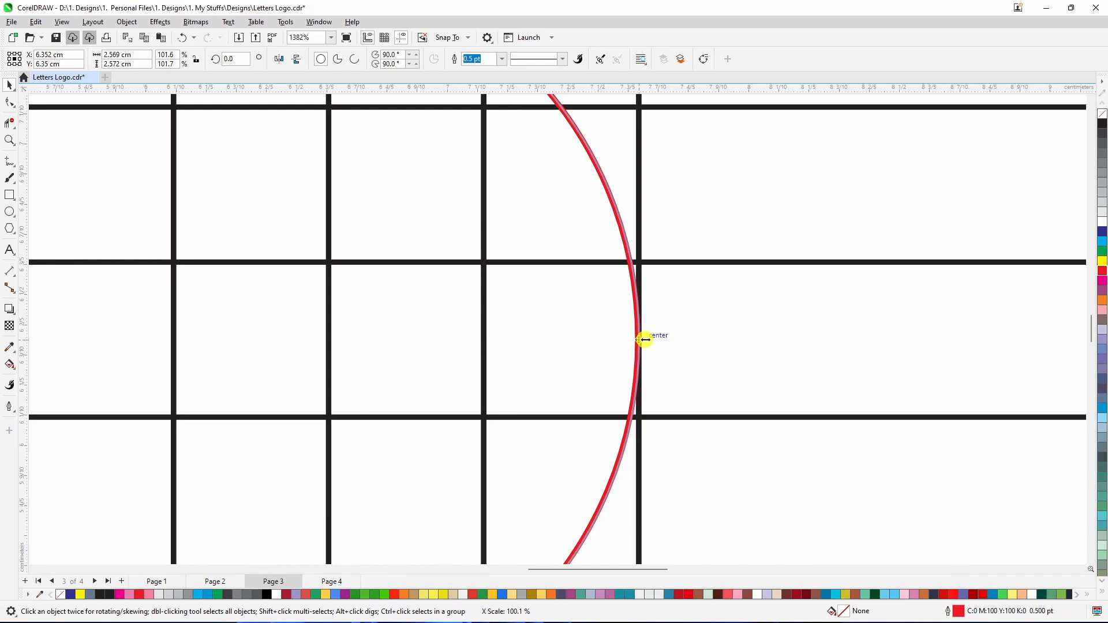
{"action": "scroll", "coordinate": [608, 364], "scroll_direction": "down", "scroll_amount": 4}
{"action": "scroll", "coordinate": [473, 375], "scroll_direction": "up", "scroll_amount": 1}
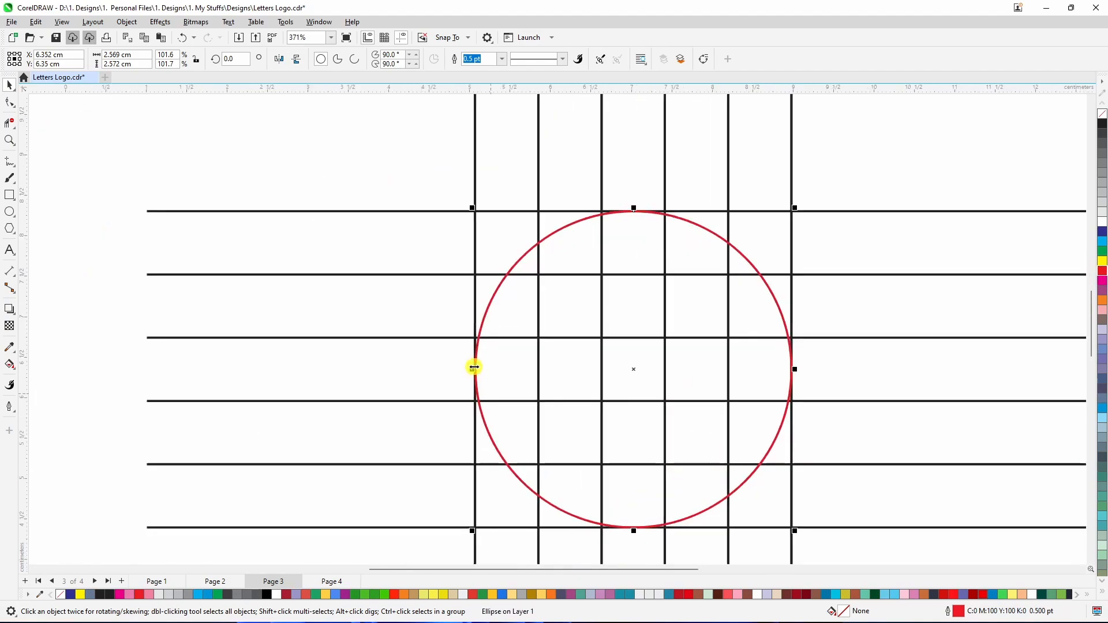
{"action": "scroll", "coordinate": [474, 367], "scroll_direction": "up", "scroll_amount": 4}
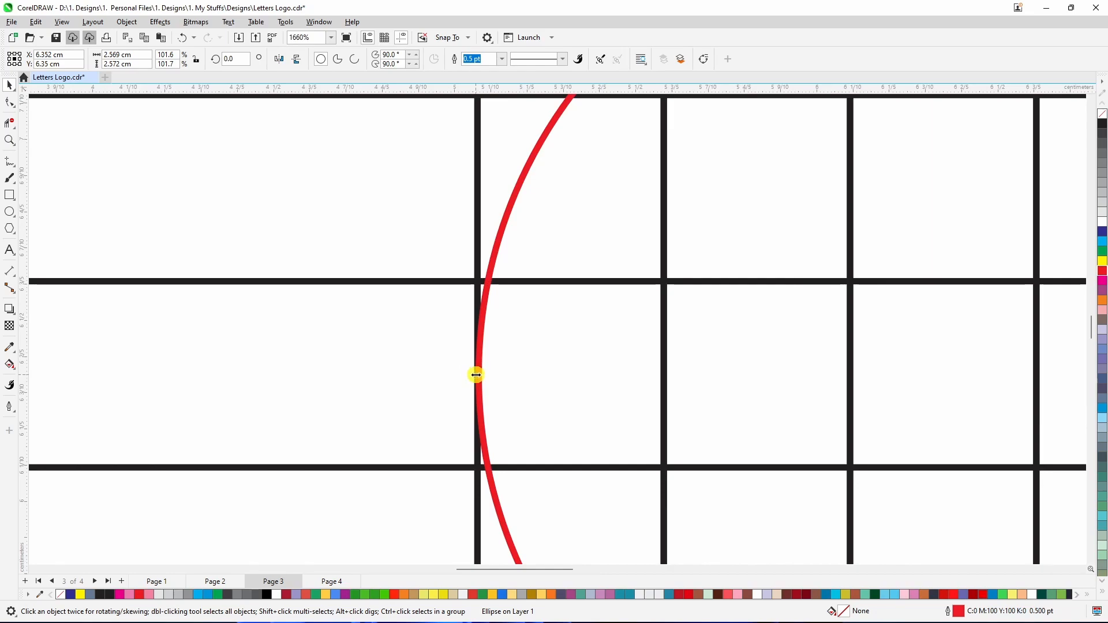
{"action": "left_click_drag", "start_coordinate": [475, 374], "coordinate": [474, 374]}
{"action": "scroll", "coordinate": [367, 372], "scroll_direction": "down", "scroll_amount": 3}
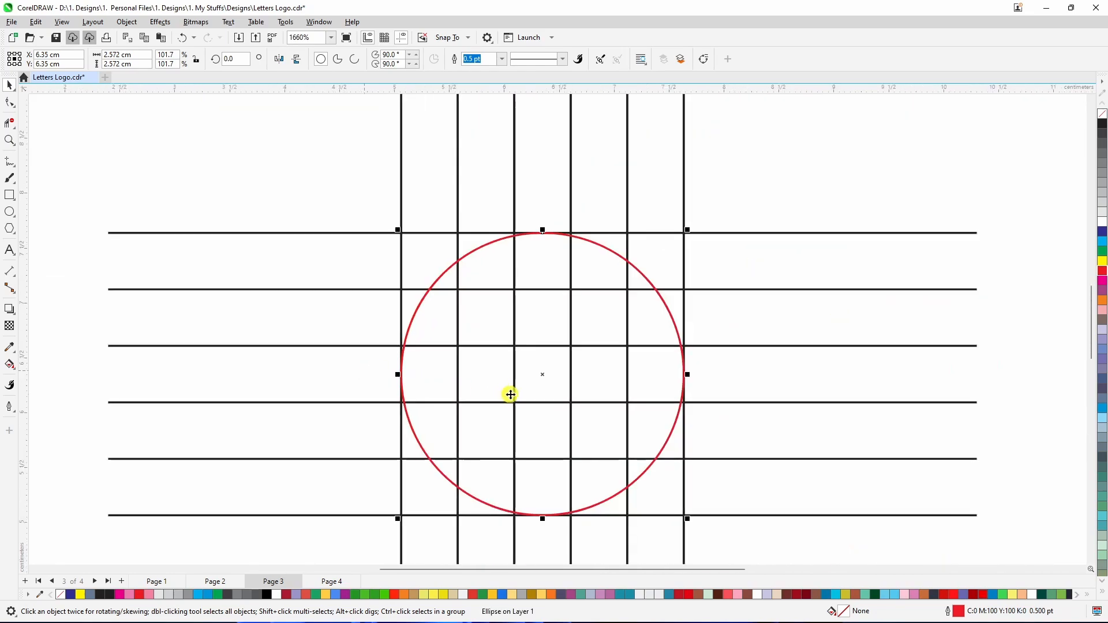
- Make a concentric copy of the circle scaled down to about 1.543 cm to fit the next inner grid lines
{"action": "scroll", "coordinate": [510, 394], "scroll_direction": "down", "scroll_amount": 1}
{"action": "scroll", "coordinate": [526, 391], "scroll_direction": "down", "scroll_amount": 1}
{"action": "scroll", "coordinate": [496, 385], "scroll_direction": "down", "scroll_amount": 2}
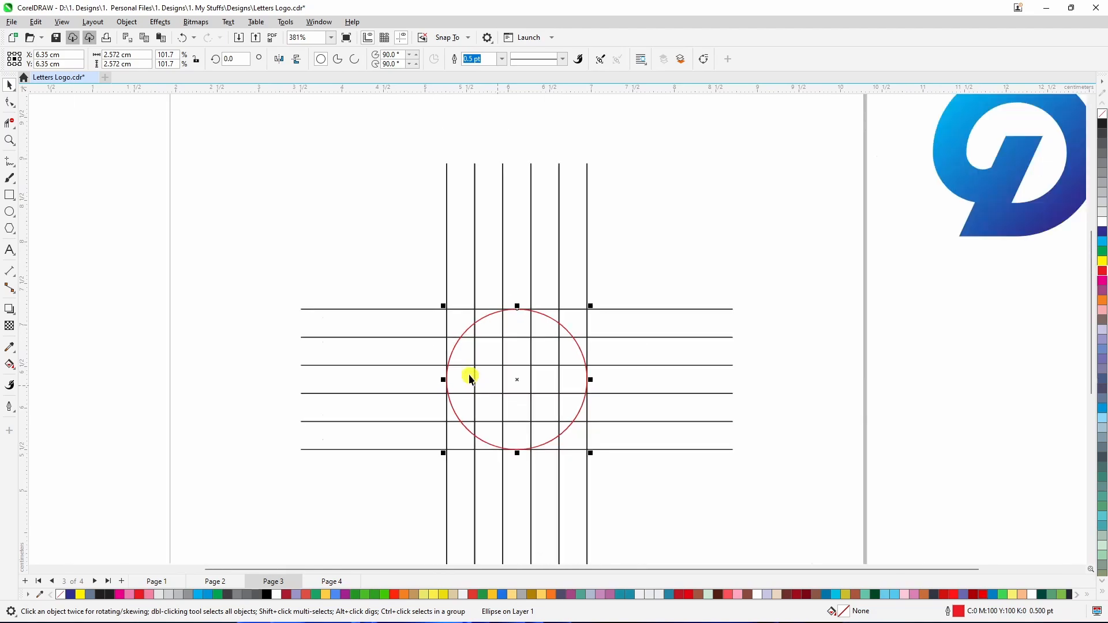
{"action": "scroll", "coordinate": [471, 378], "scroll_direction": "down", "scroll_amount": 2}
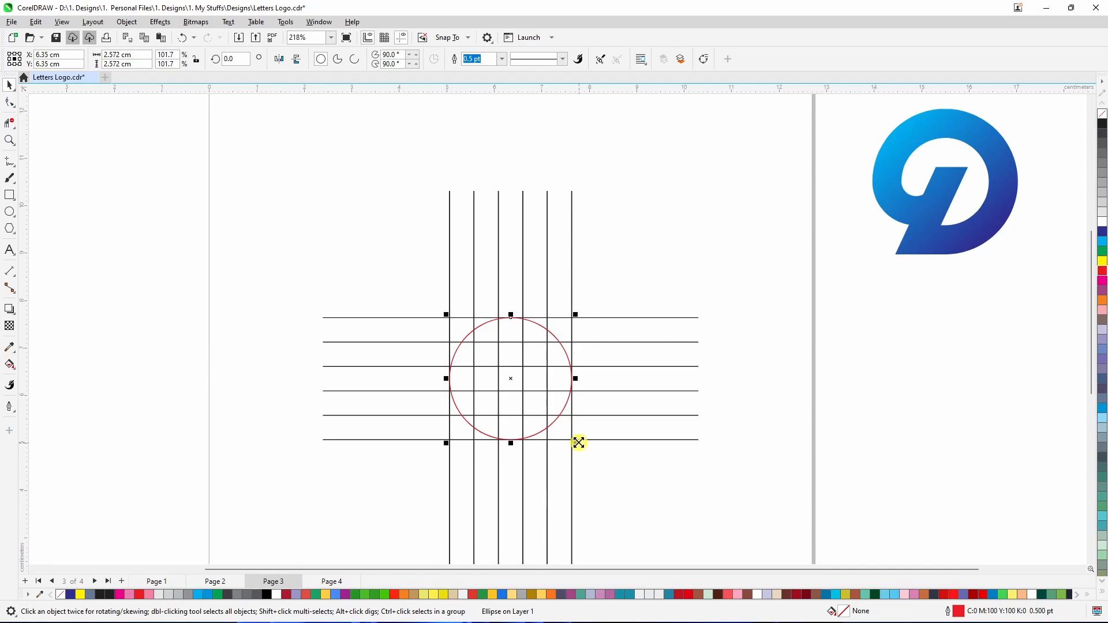
{"action": "left_click_drag", "start_coordinate": [577, 443], "coordinate": [549, 425]}
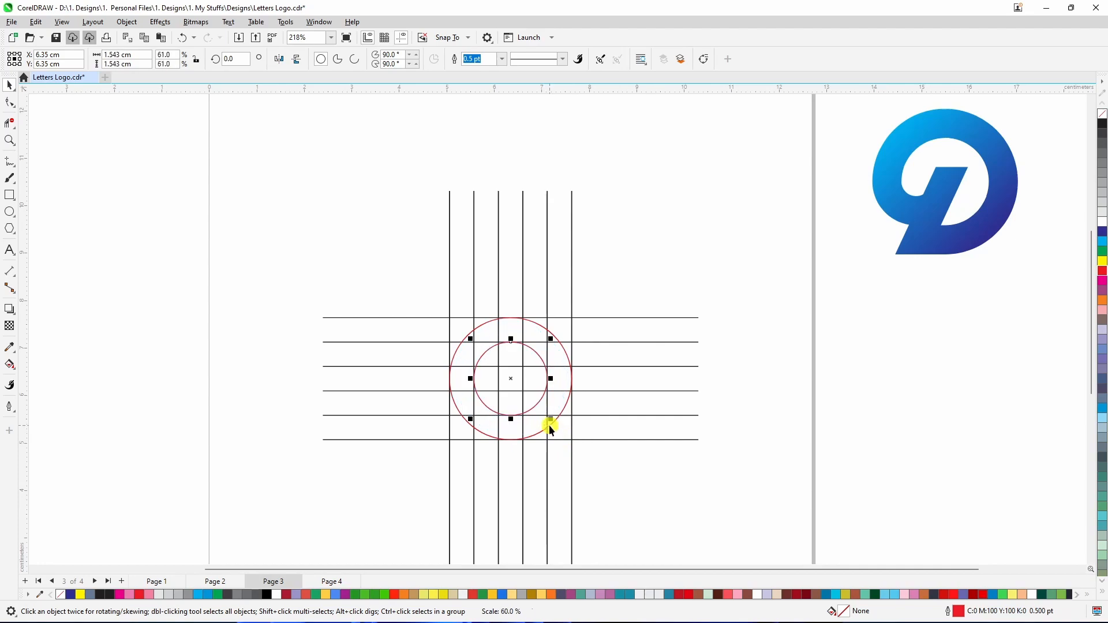
{"action": "scroll", "coordinate": [516, 348], "scroll_direction": "up", "scroll_amount": 2}
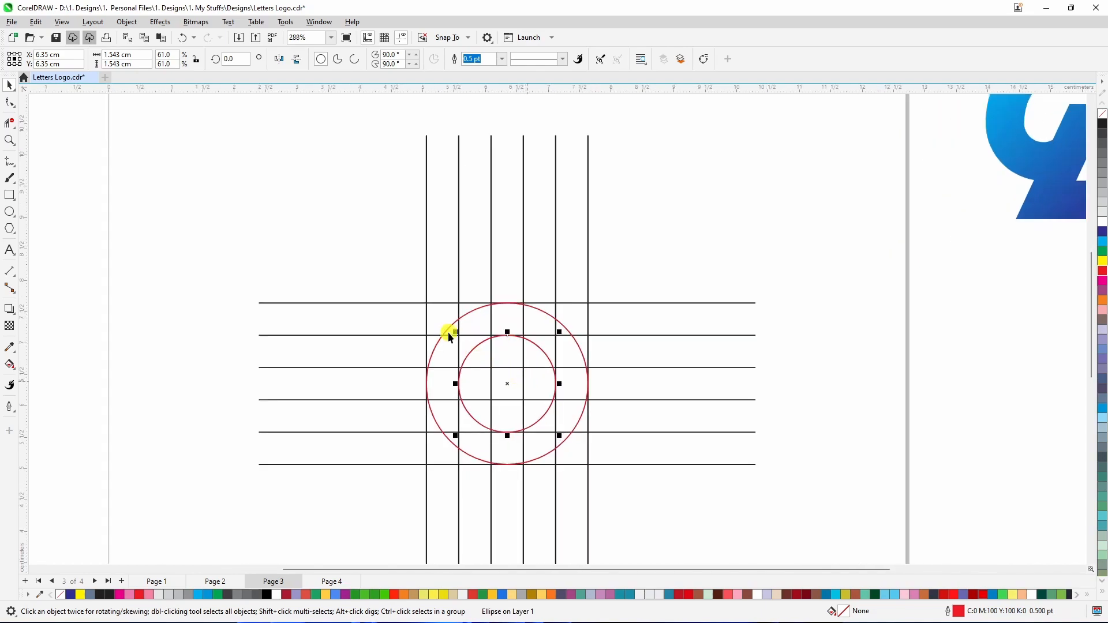
{"action": "scroll", "coordinate": [554, 378], "scroll_direction": "up", "scroll_amount": 6}
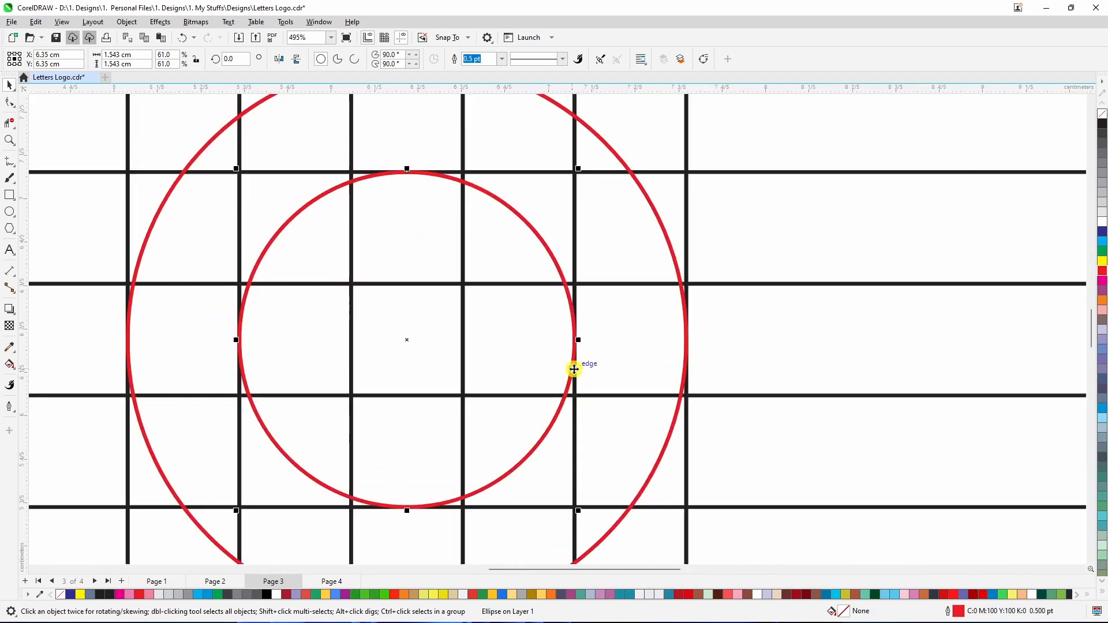
{"action": "scroll", "coordinate": [429, 351], "scroll_direction": "down", "scroll_amount": 4}
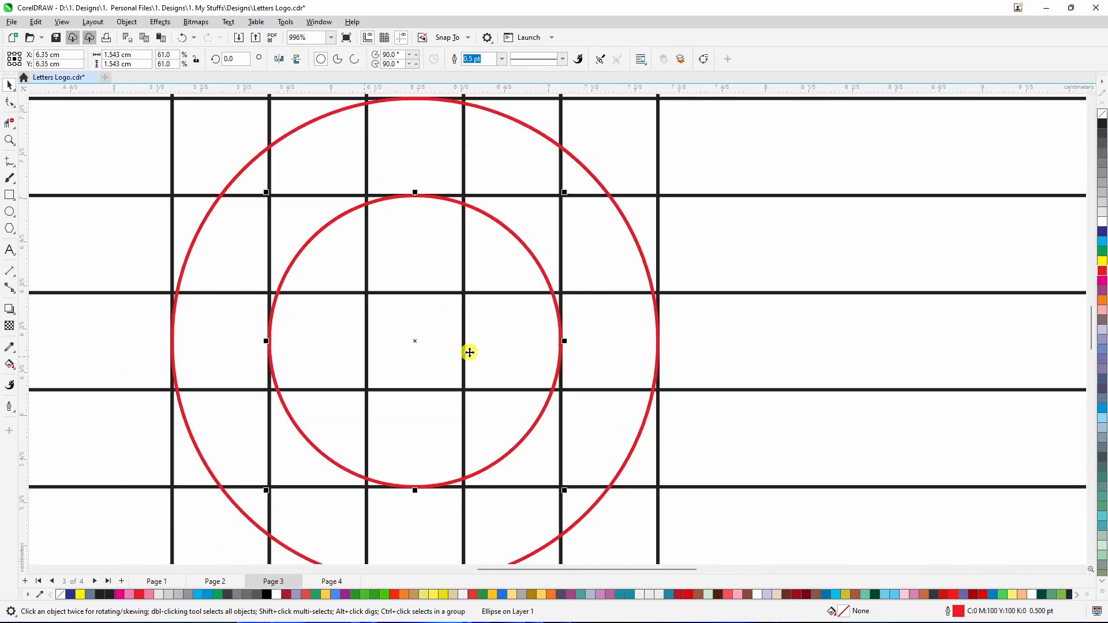
{"action": "scroll", "coordinate": [516, 369], "scroll_direction": "down", "scroll_amount": 1}
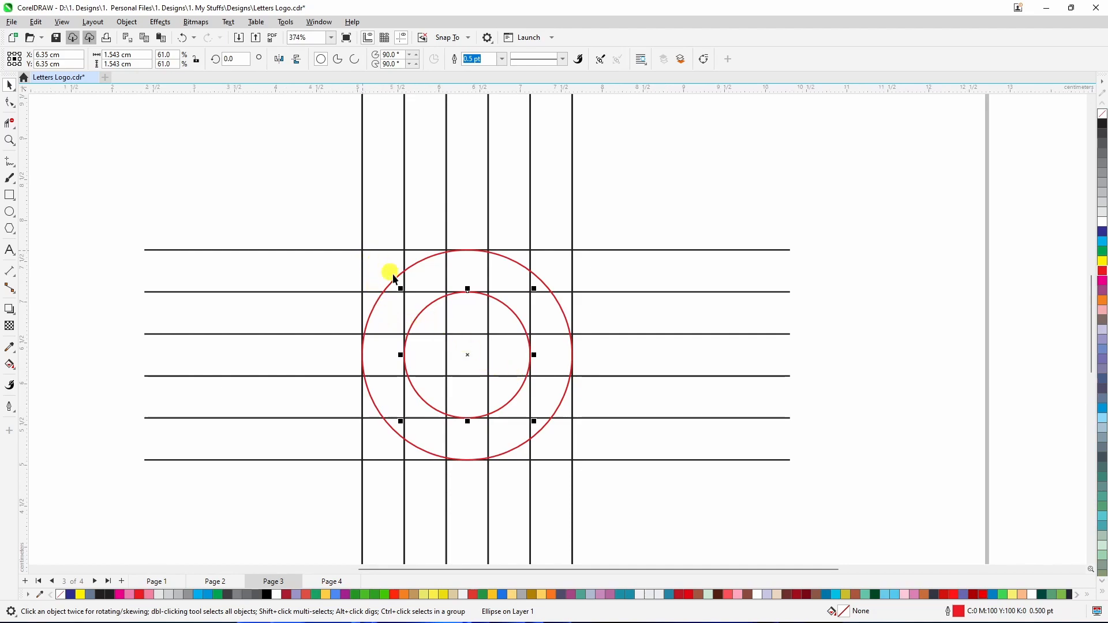
- Draw a circle about 1.543 cm in diameter from the grid's upper-left outer intersection across three cells and outline it in red
{"action": "left_click", "coordinate": [10, 212]}
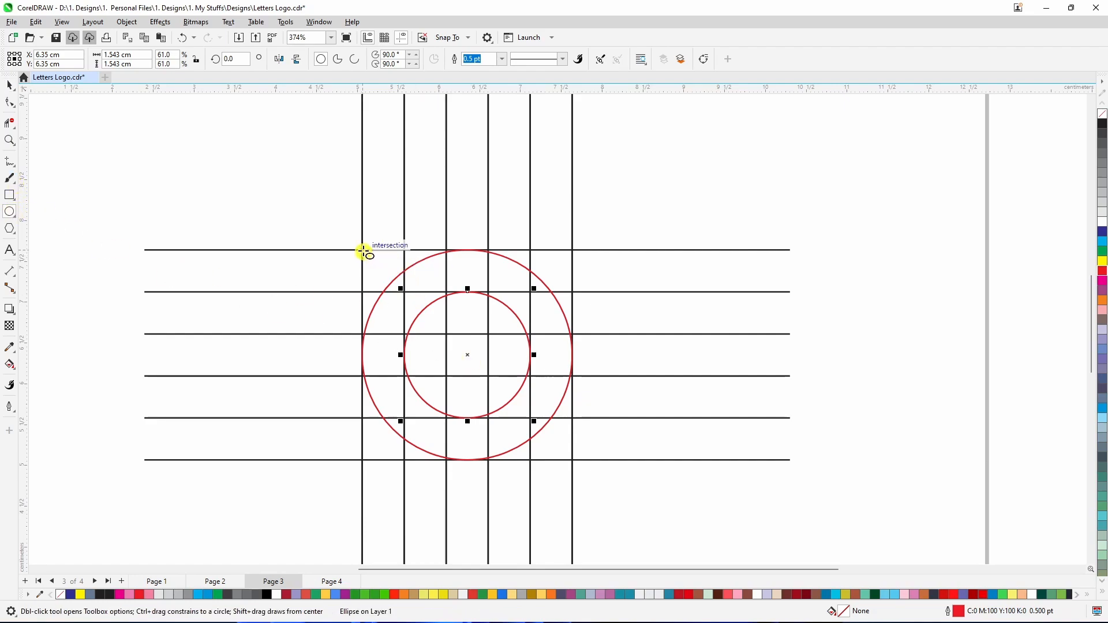
{"action": "left_click_drag", "start_coordinate": [362, 249], "coordinate": [477, 377]}
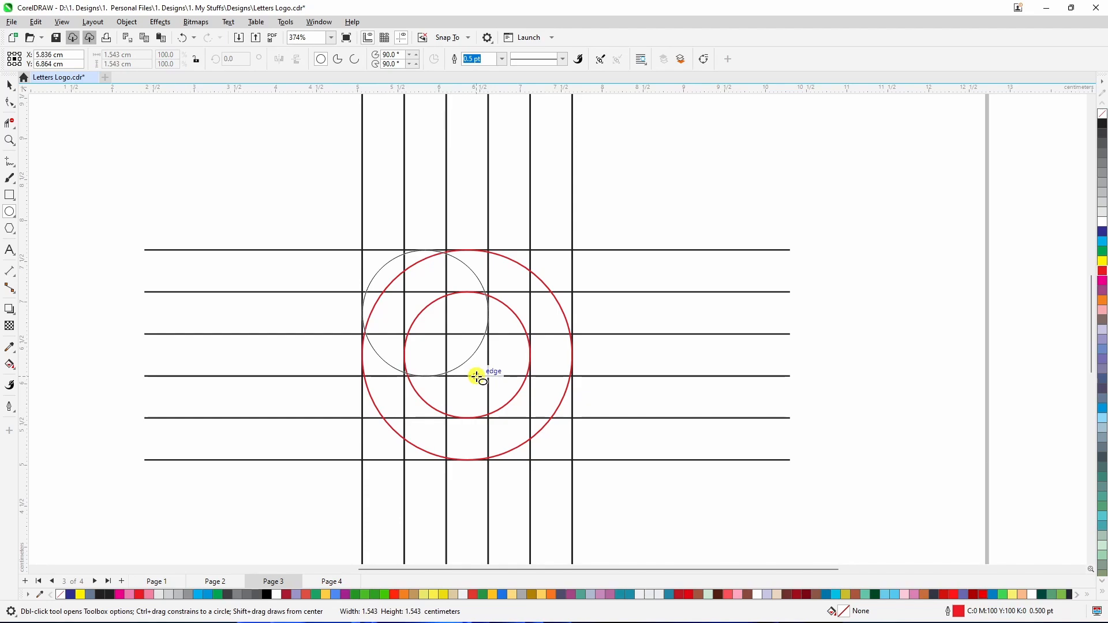
{"action": "left_click_drag", "start_coordinate": [477, 377], "coordinate": [478, 376]}
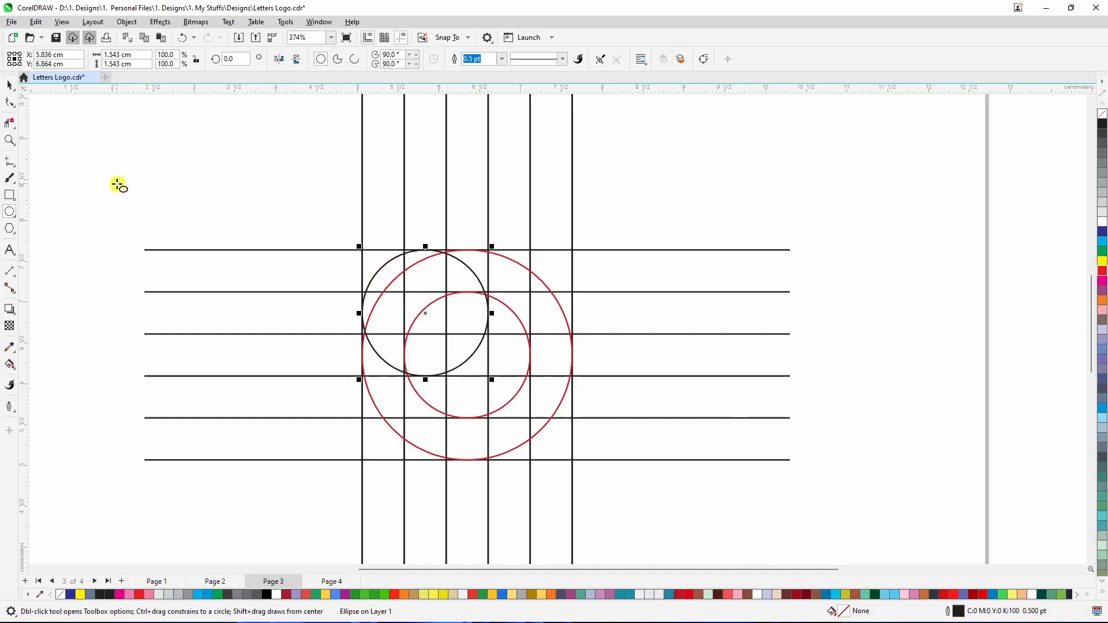
{"action": "left_click", "coordinate": [10, 86]}
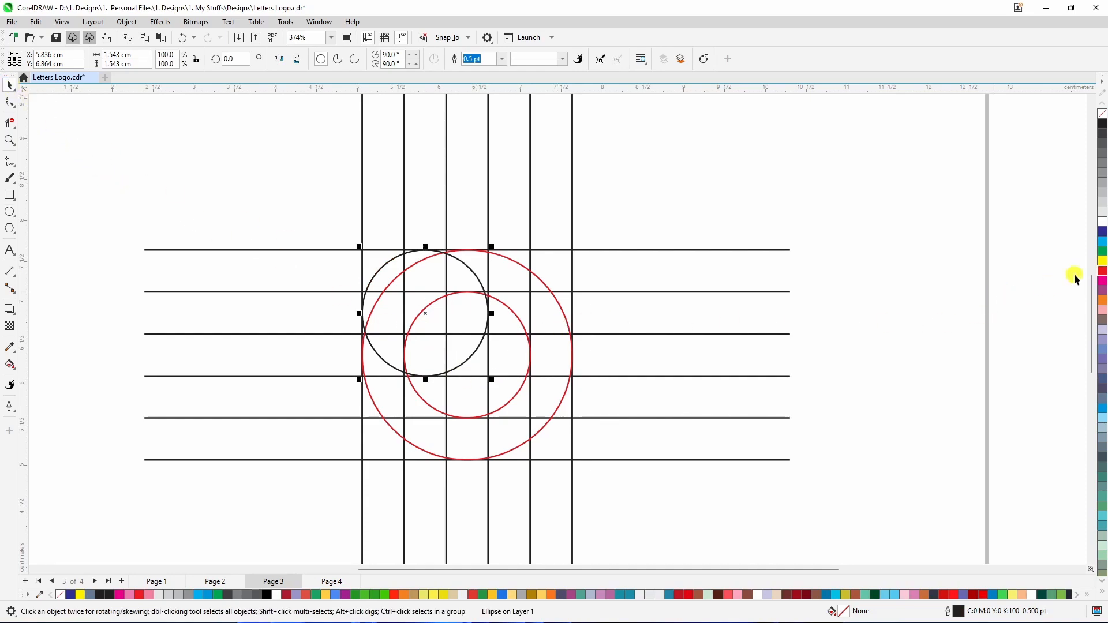
{"action": "right_click", "coordinate": [1102, 271]}
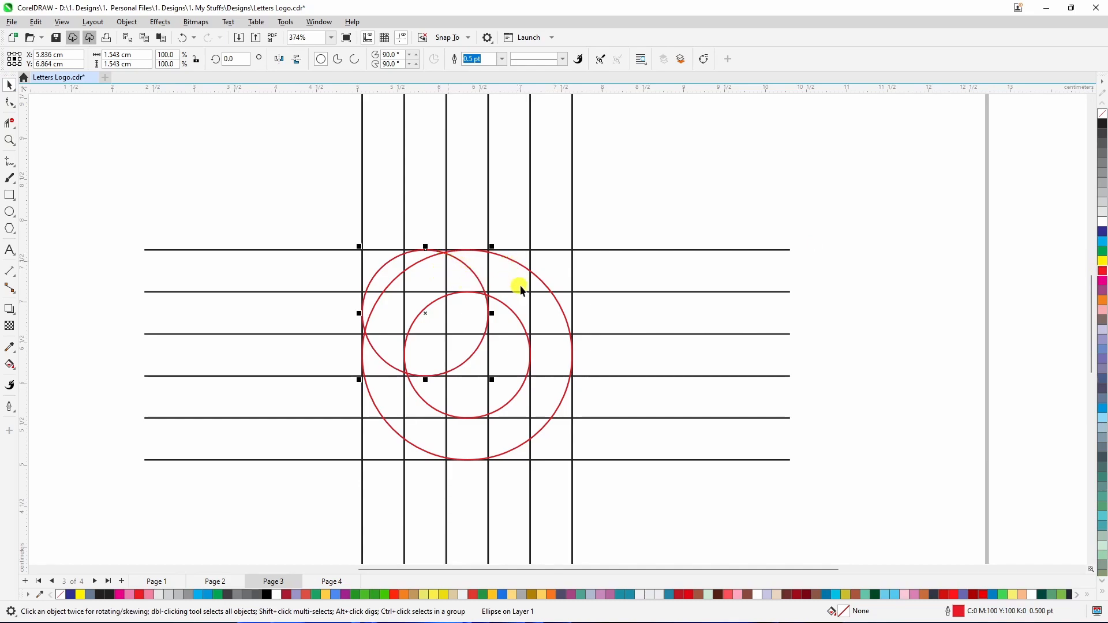
- Align the new circle's centre horizontally level with the large circle's centre, keeping it against the leftmost vertical line
{"action": "left_click", "coordinate": [523, 266], "text": "shift"}
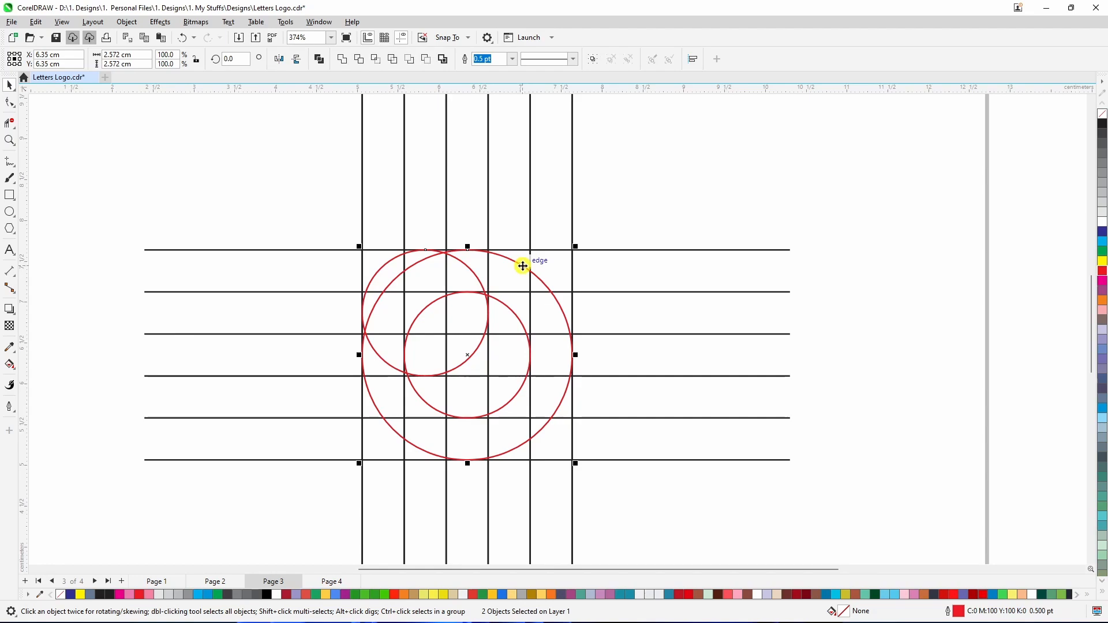
{"action": "key", "text": "e"}
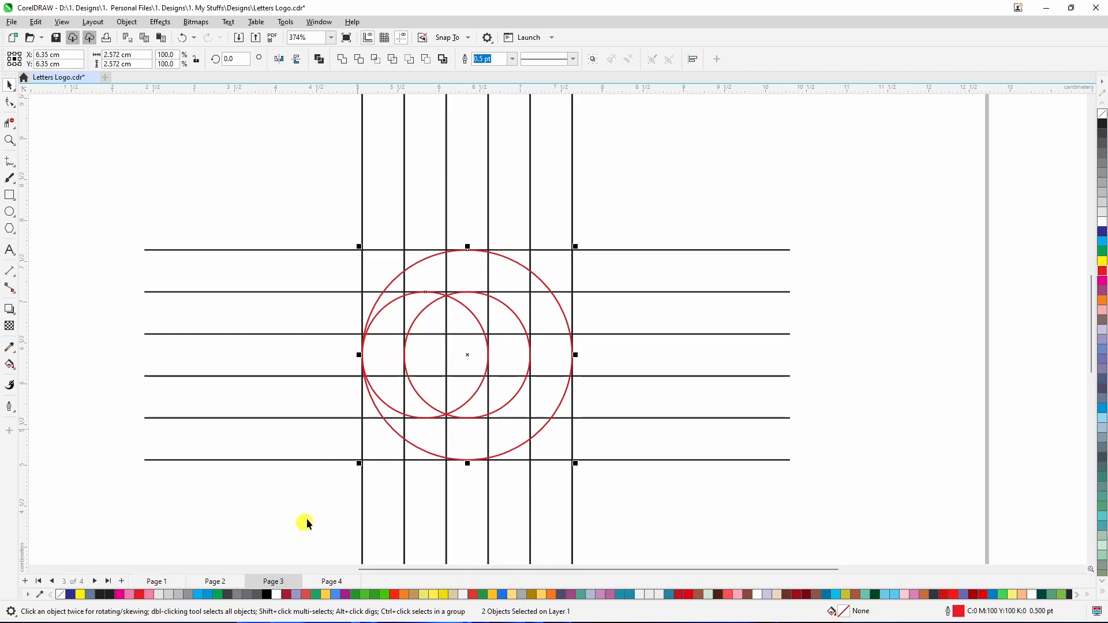
{"action": "left_click", "coordinate": [428, 355]}
- Make a concentric copy of the left inner circle scaled down to about 0.514 cm, fitting one grid cell's width
{"action": "scroll", "coordinate": [396, 411], "scroll_direction": "up", "scroll_amount": 2}
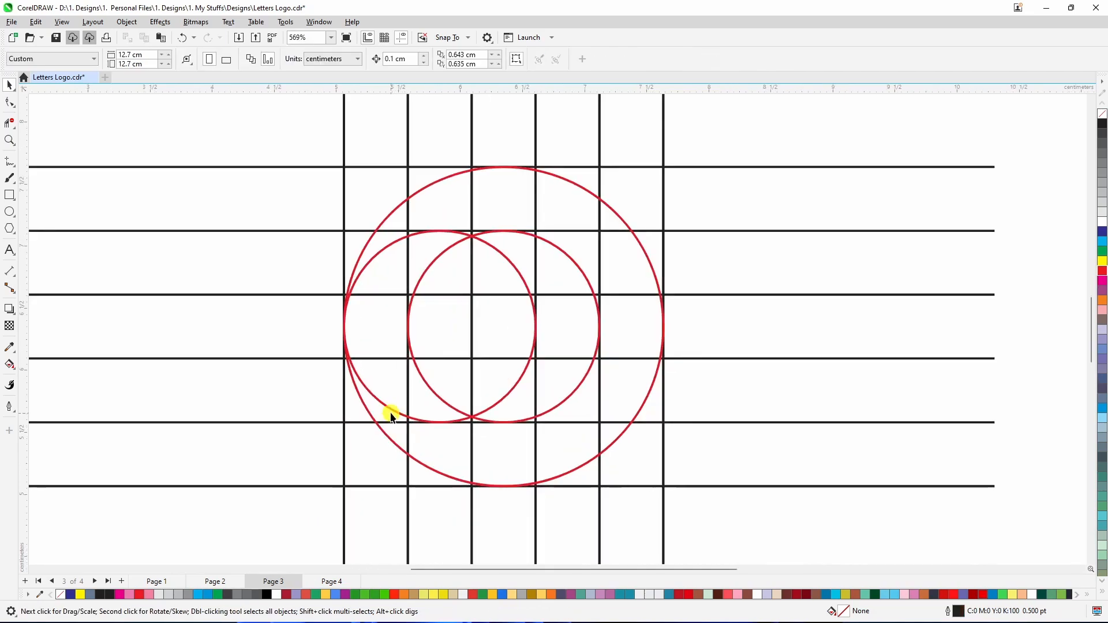
{"action": "left_click", "coordinate": [395, 411]}
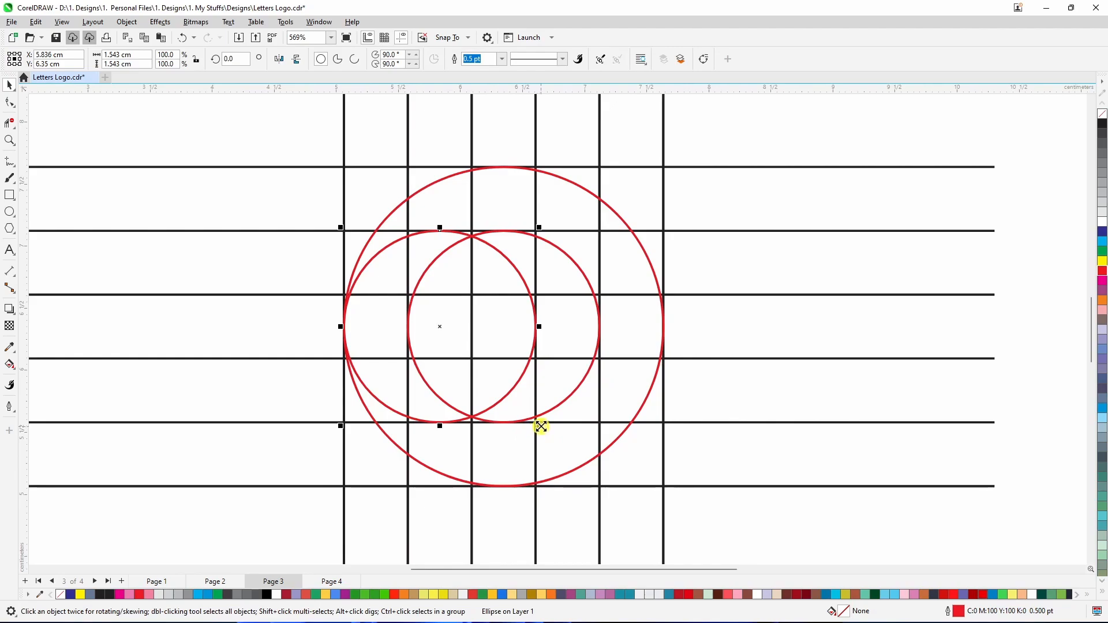
{"action": "left_click_drag", "start_coordinate": [541, 426], "coordinate": [477, 379]}
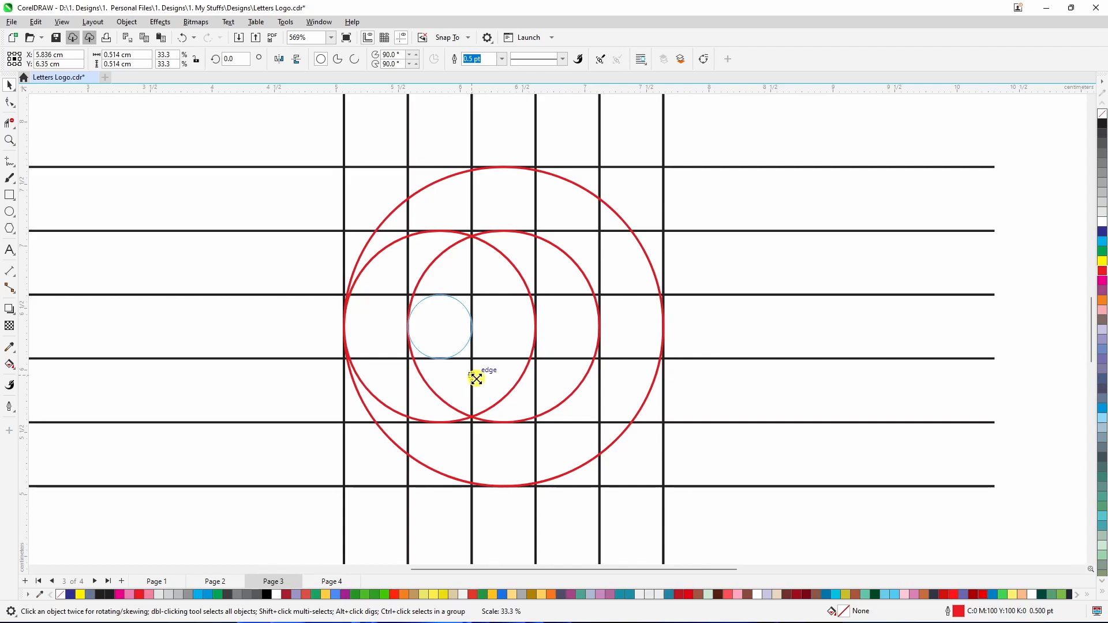
{"action": "left_click_drag", "start_coordinate": [476, 378], "coordinate": [475, 375]}
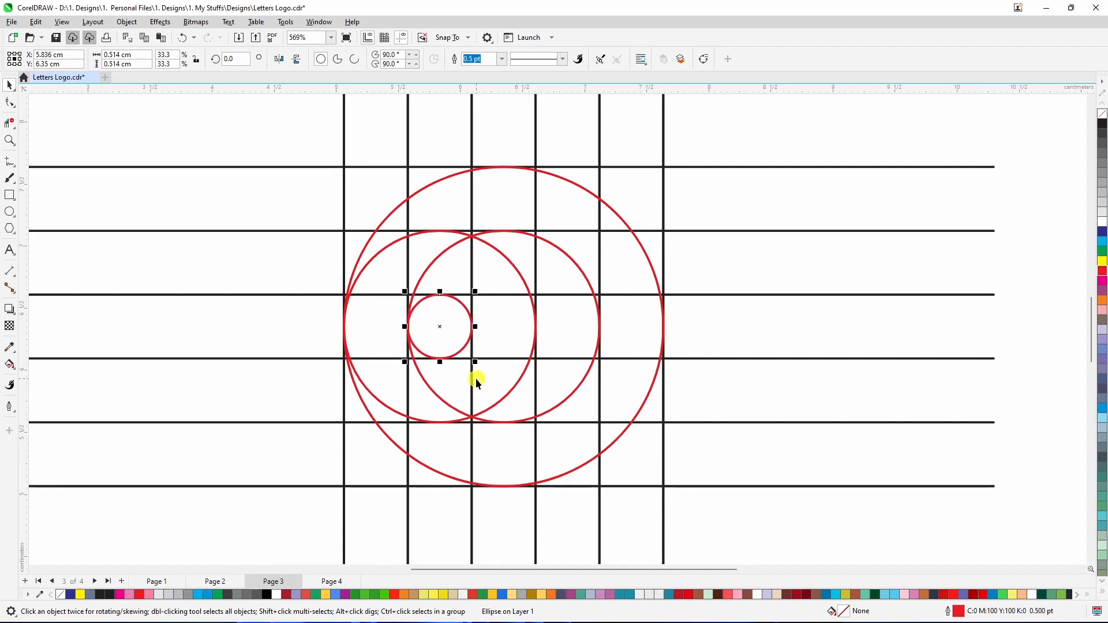
- Outline the smallest circle in green to check its fit between the grid lines, and return the outline to red
{"action": "scroll", "coordinate": [410, 321], "scroll_direction": "up", "scroll_amount": 2}
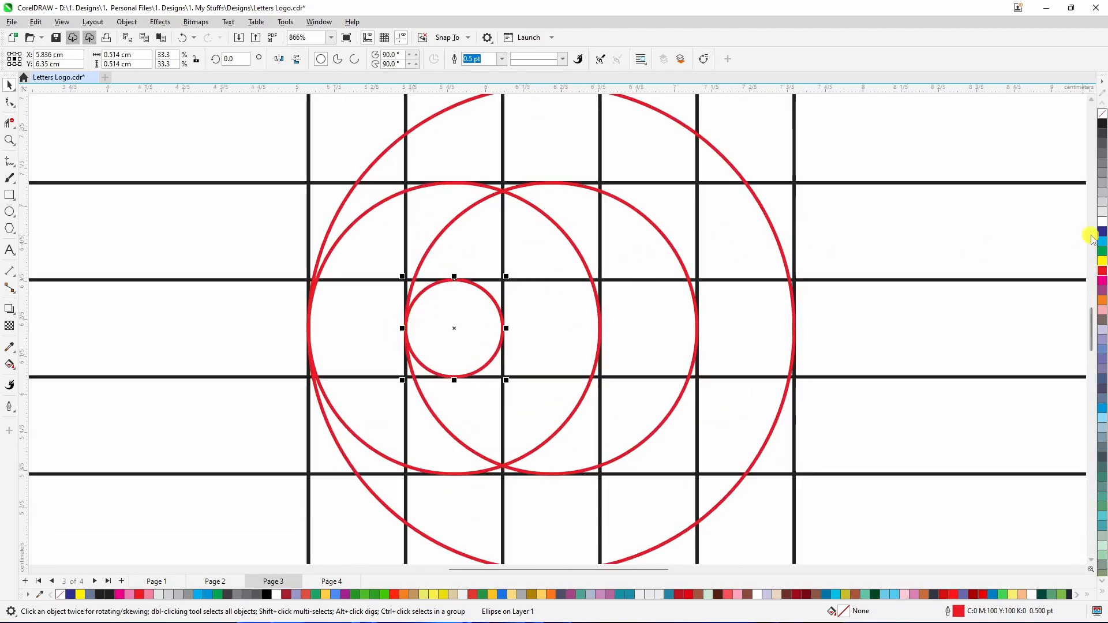
{"action": "right_click", "coordinate": [1102, 252]}
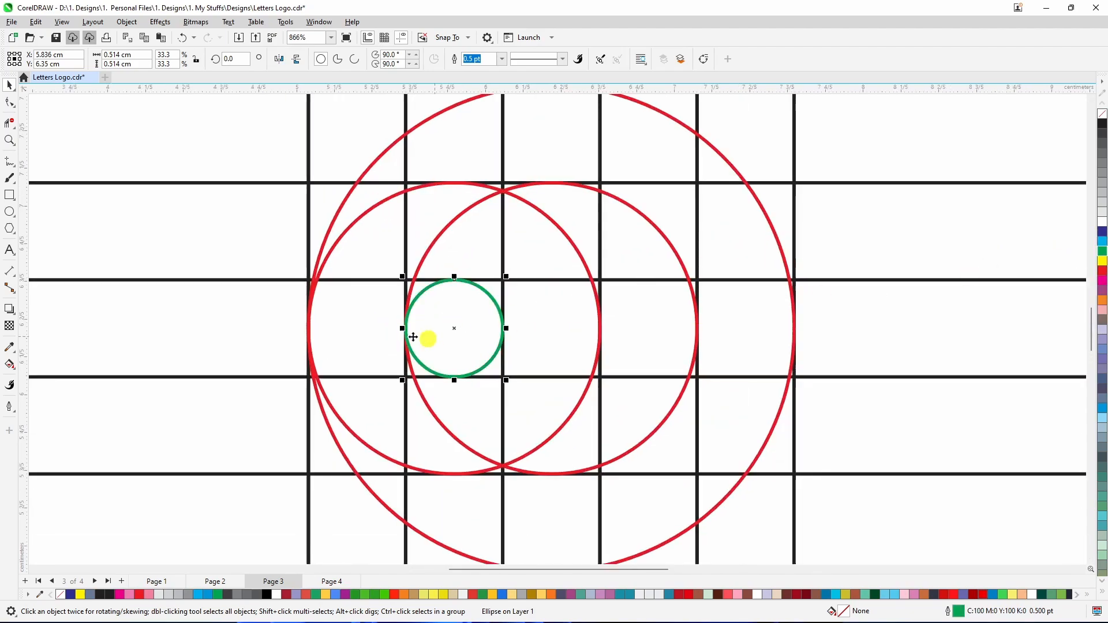
{"action": "scroll", "coordinate": [408, 319], "scroll_direction": "up", "scroll_amount": 2}
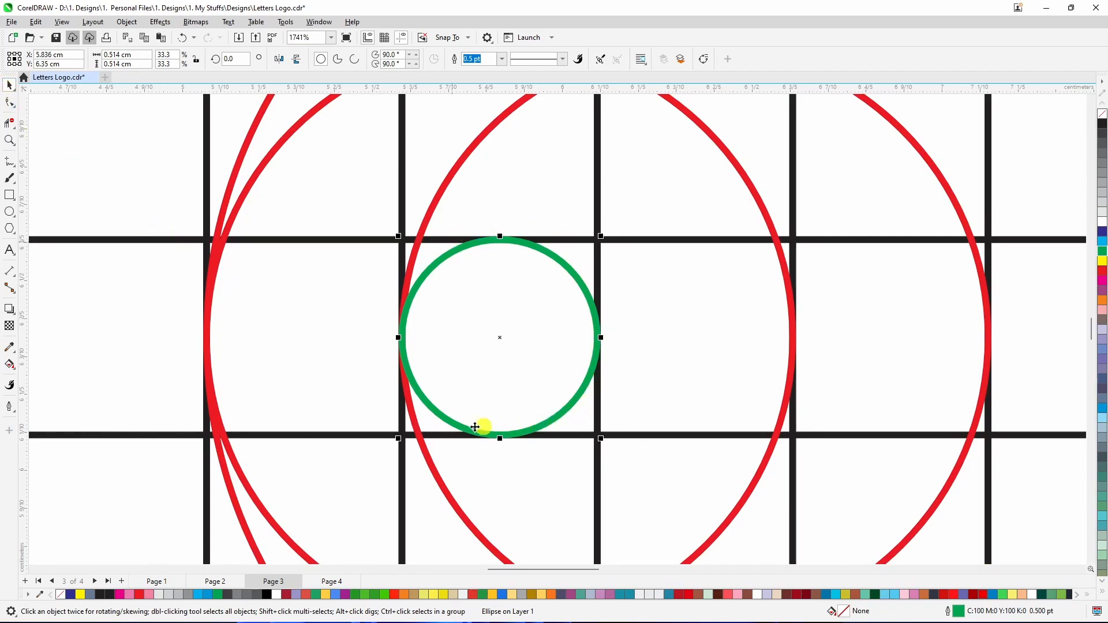
{"action": "scroll", "coordinate": [451, 333], "scroll_direction": "down", "scroll_amount": 4}
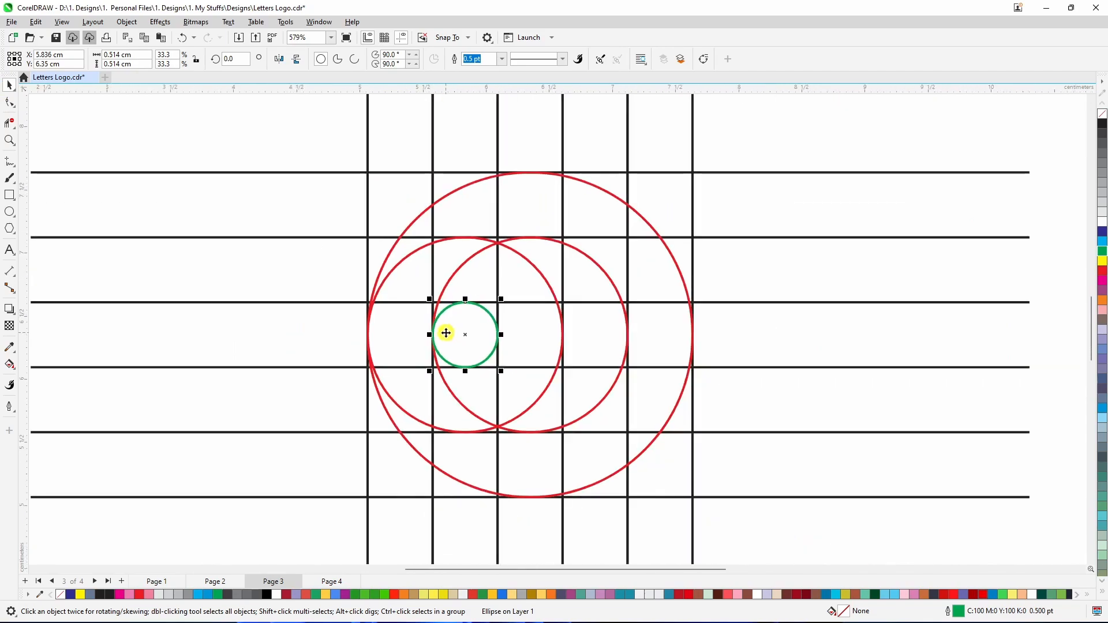
{"action": "scroll", "coordinate": [672, 270], "scroll_direction": "down", "scroll_amount": 2}
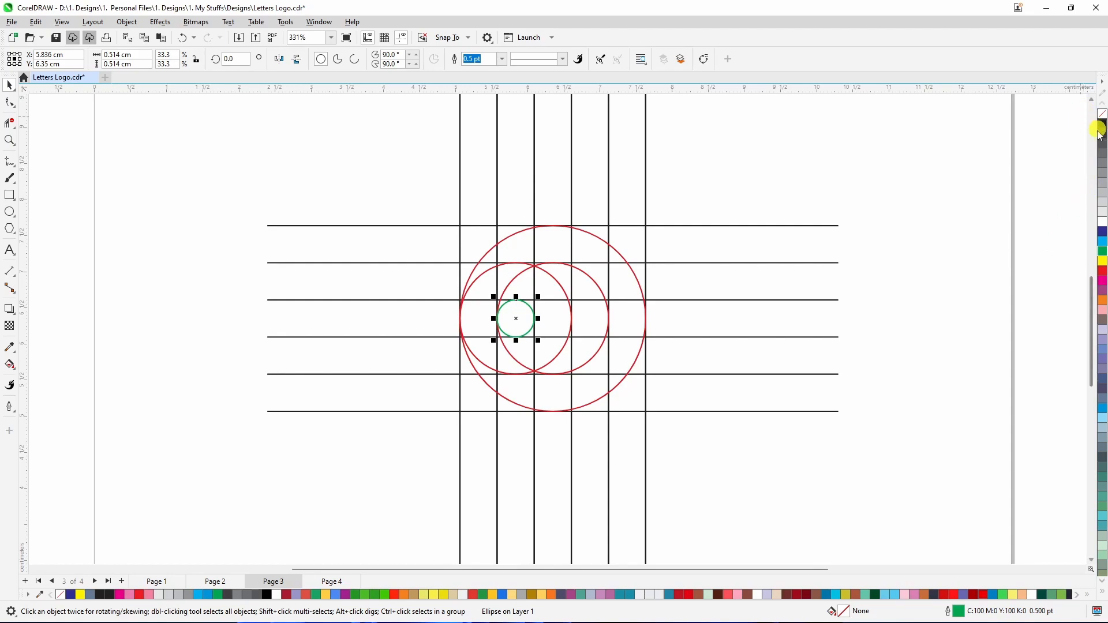
{"action": "right_click", "coordinate": [1102, 271]}
{"action": "scroll", "coordinate": [352, 358], "scroll_direction": "down", "scroll_amount": 3}
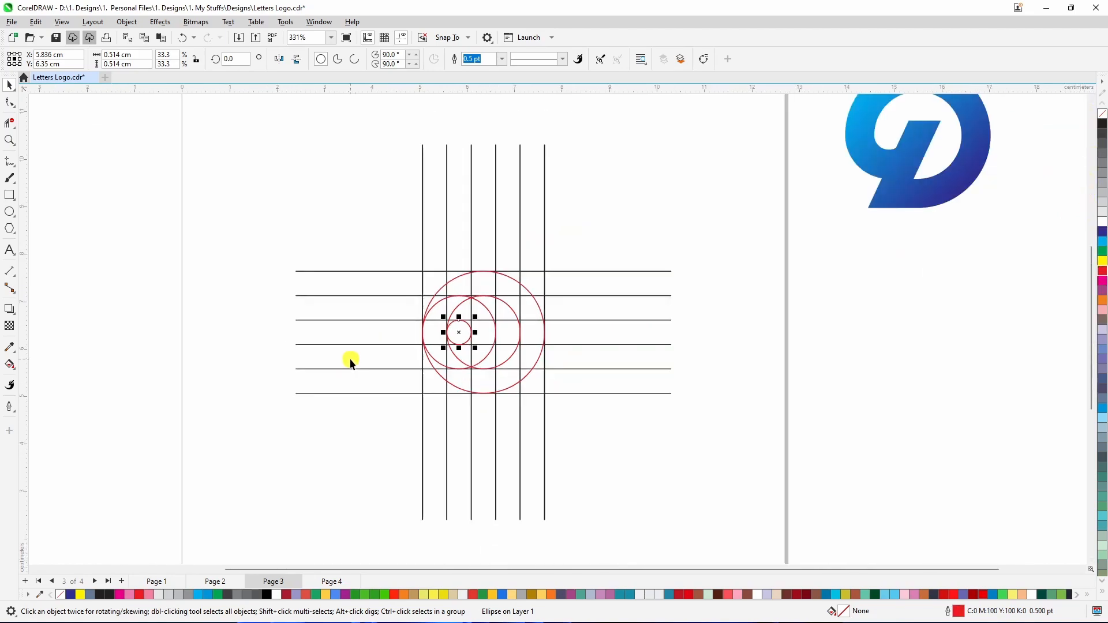
- Rotate a copy of the vertical line group clockwise about its centre to about 332.8 degrees, leaving the original in place
{"action": "scroll", "coordinate": [352, 363], "scroll_direction": "down", "scroll_amount": 4}
{"action": "left_click", "coordinate": [551, 437]}
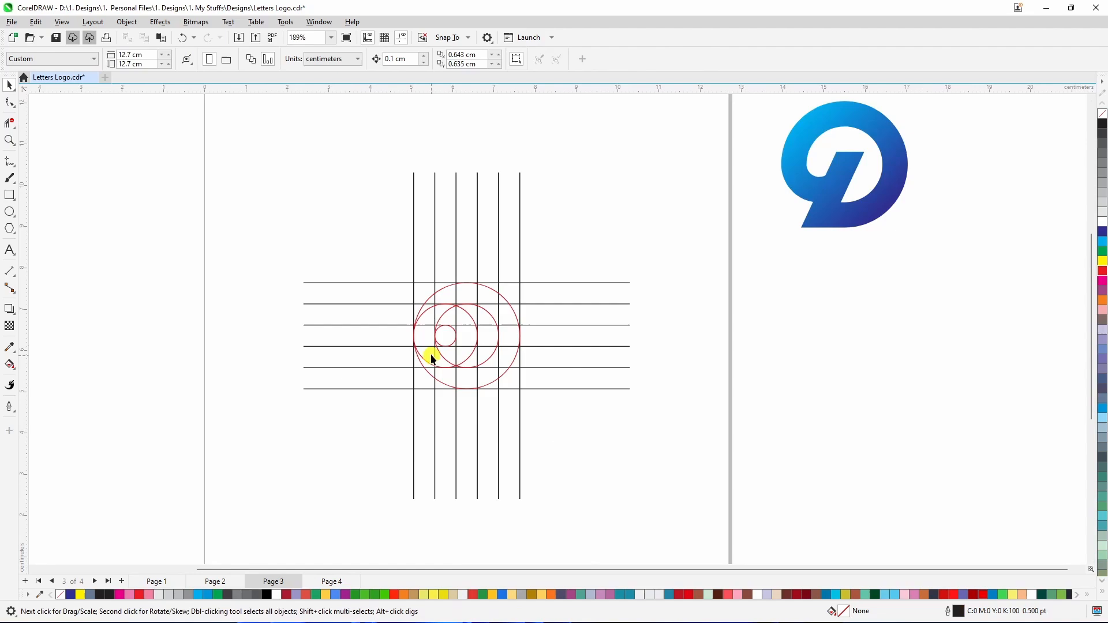
{"action": "left_click", "coordinate": [457, 225]}
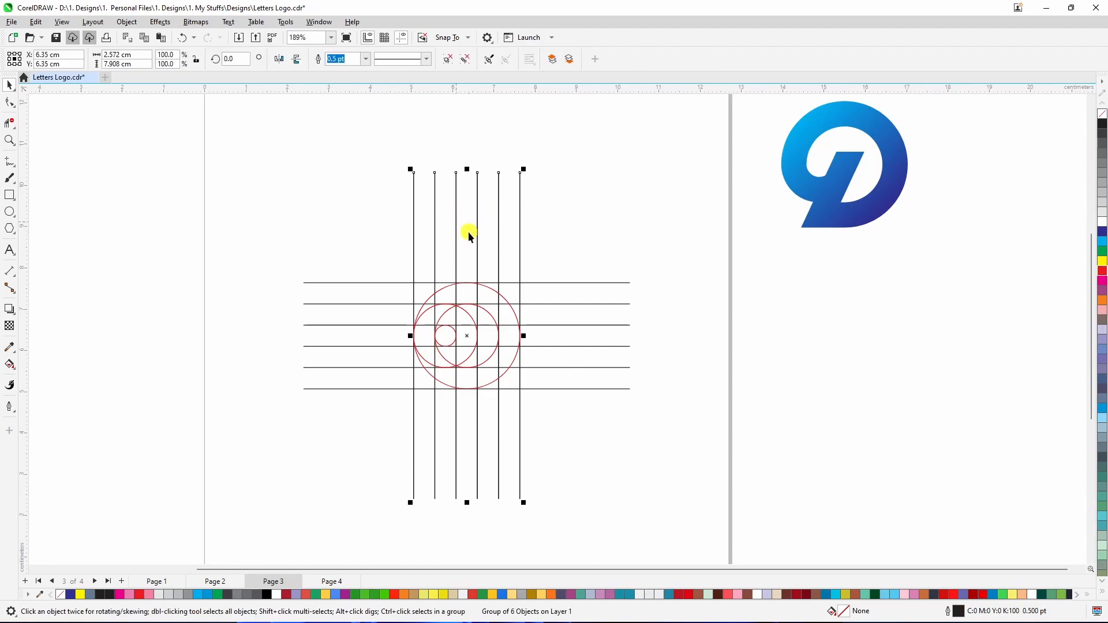
{"action": "left_click", "coordinate": [468, 333]}
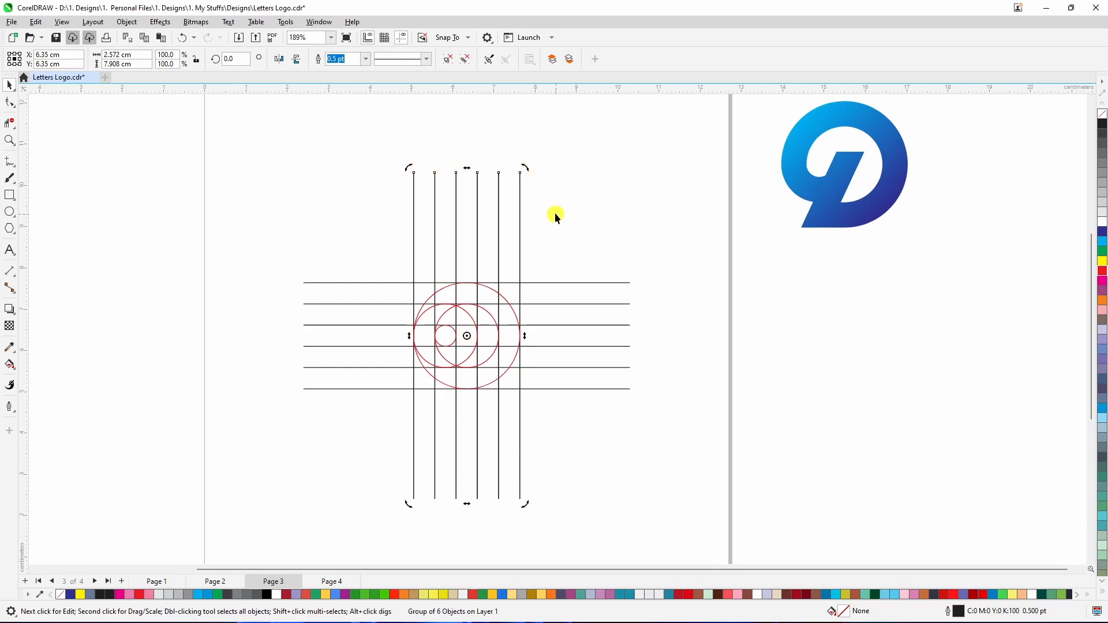
{"action": "left_click_drag", "start_coordinate": [525, 167], "coordinate": [590, 216]}
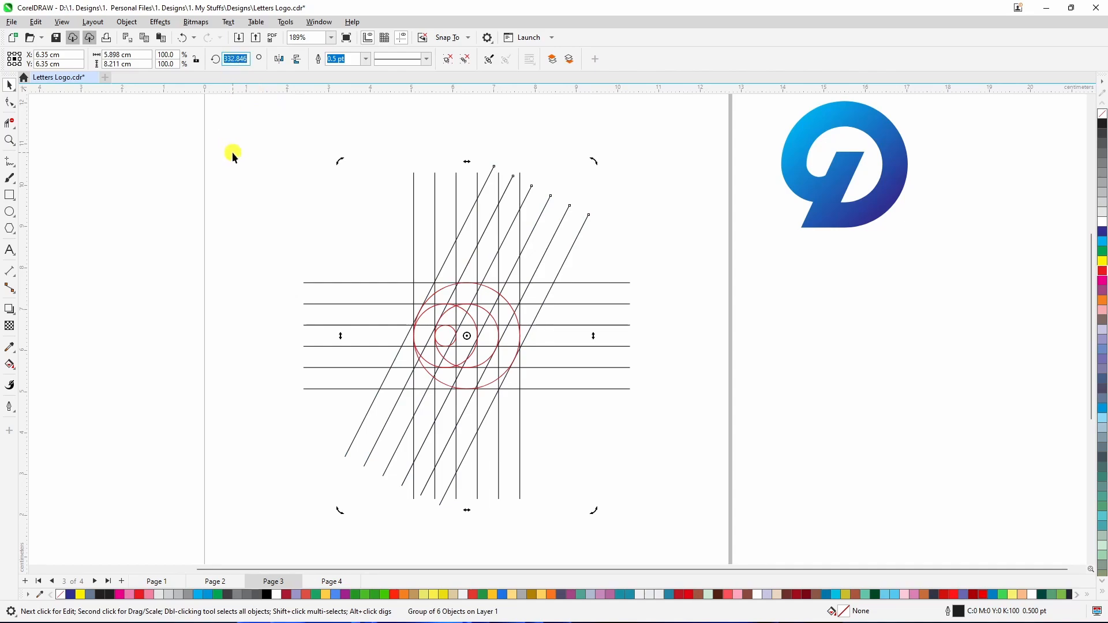
{"action": "type", "text": "300"}
{"action": "key", "text": "Return"}
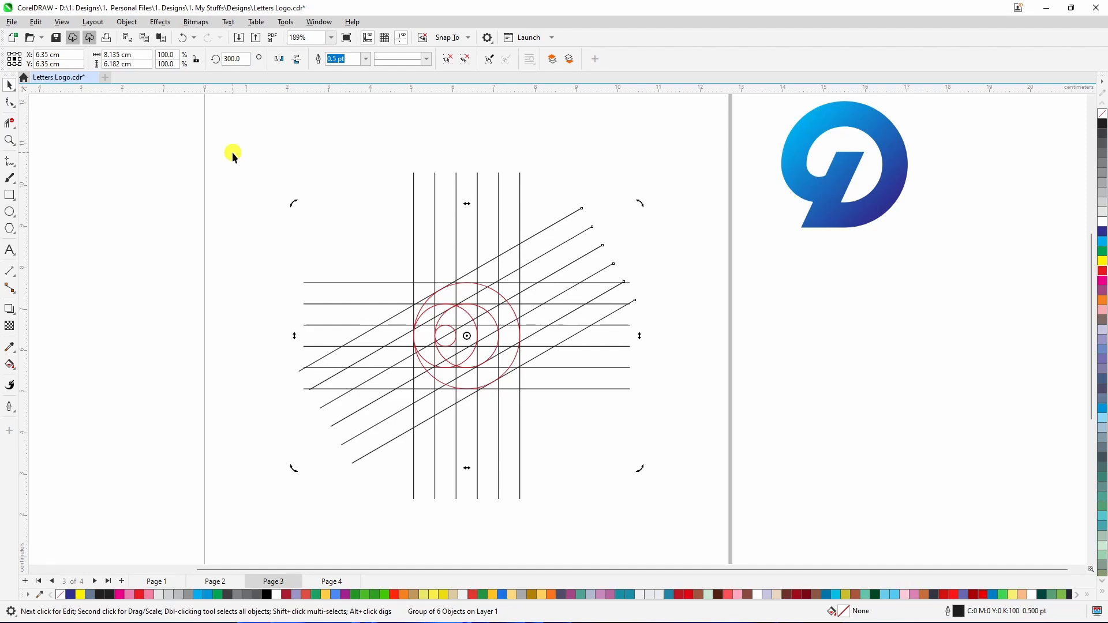
{"action": "key", "text": "ctrl+z"}
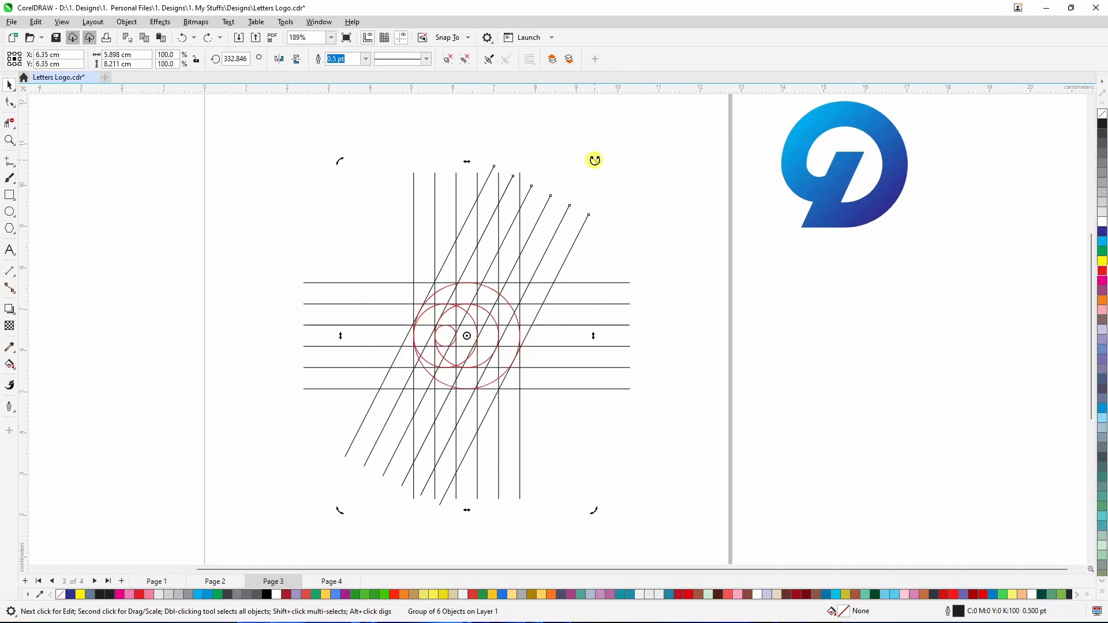
- Rotate the slanted line group slightly further clockwise to about 331.3 degrees and deselect it
{"action": "left_click_drag", "start_coordinate": [595, 162], "coordinate": [598, 168]}
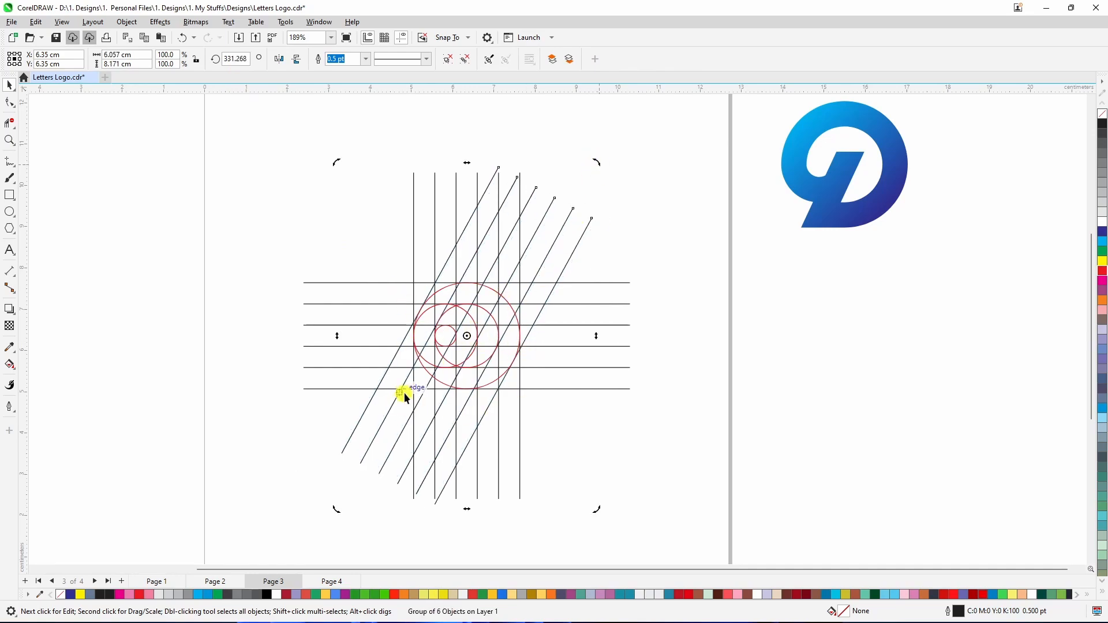
{"action": "left_click", "coordinate": [586, 431]}
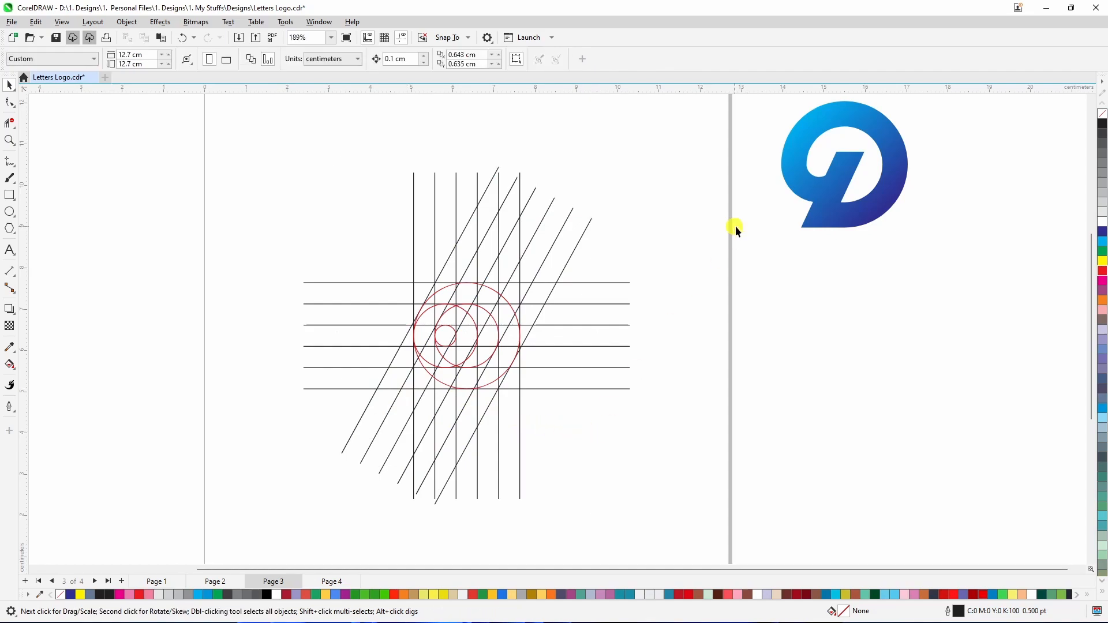
- Move the blue gradient logo beside the construction grid, level with the circles, as a visual reference
{"action": "left_click_drag", "start_coordinate": [838, 178], "coordinate": [347, 234]}
{"action": "scroll", "coordinate": [346, 234], "scroll_direction": "up", "scroll_amount": 2}
{"action": "scroll", "coordinate": [450, 368], "scroll_direction": "up", "scroll_amount": 1}
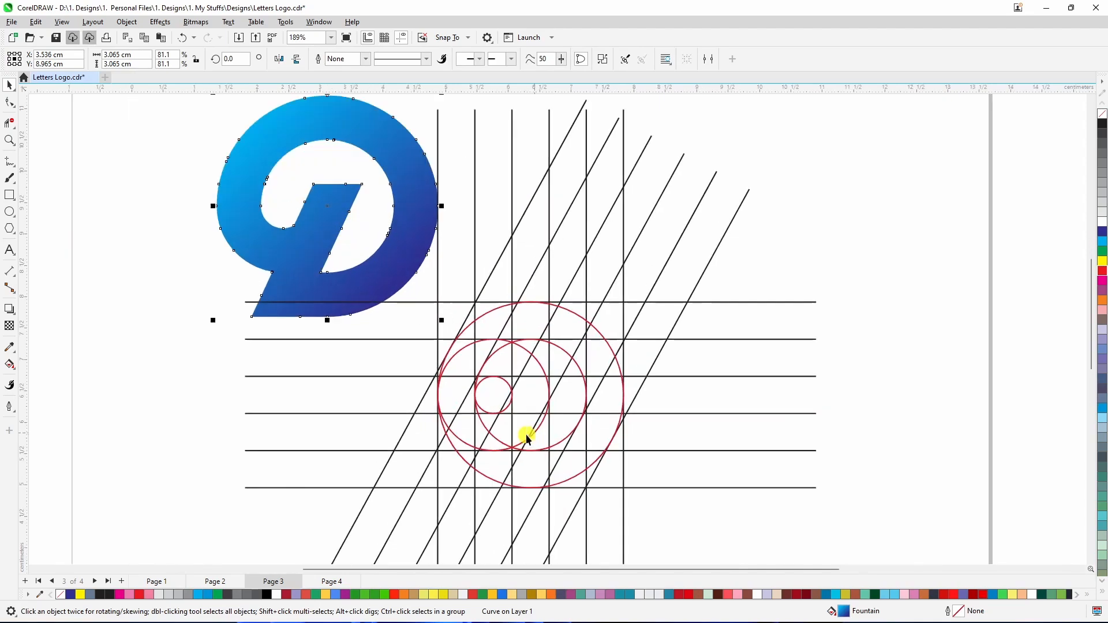
{"action": "scroll", "coordinate": [525, 430], "scroll_direction": "up", "scroll_amount": 1}
{"action": "left_click_drag", "start_coordinate": [394, 218], "coordinate": [367, 411]}
{"action": "scroll", "coordinate": [577, 375], "scroll_direction": "up", "scroll_amount": 1}
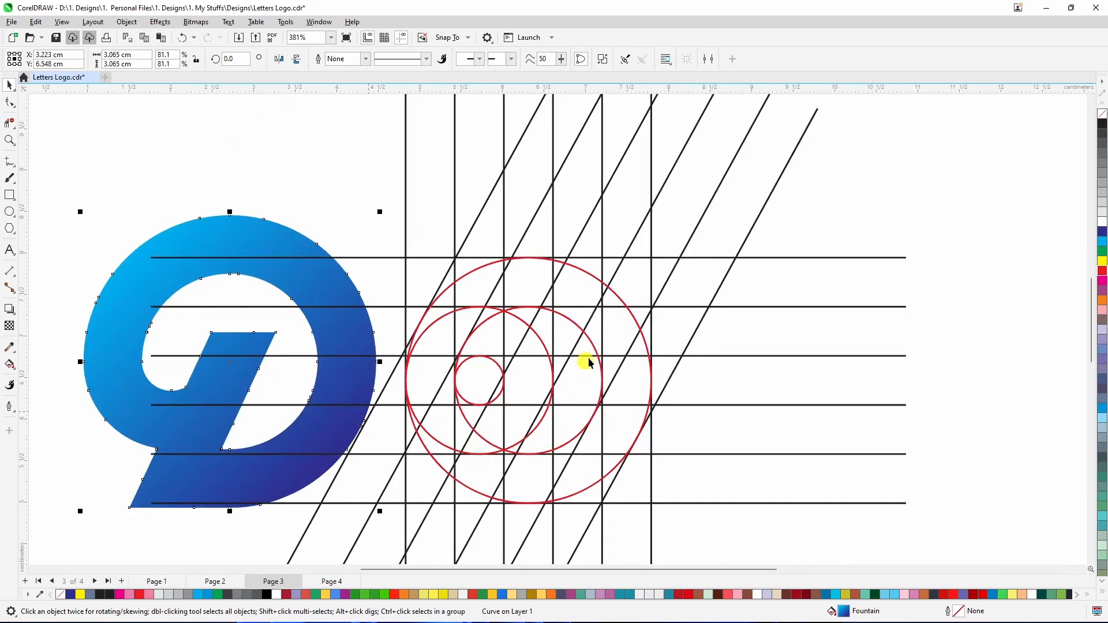
{"action": "scroll", "coordinate": [548, 461], "scroll_direction": "down", "scroll_amount": 1}
{"action": "scroll", "coordinate": [487, 485], "scroll_direction": "up", "scroll_amount": 2}
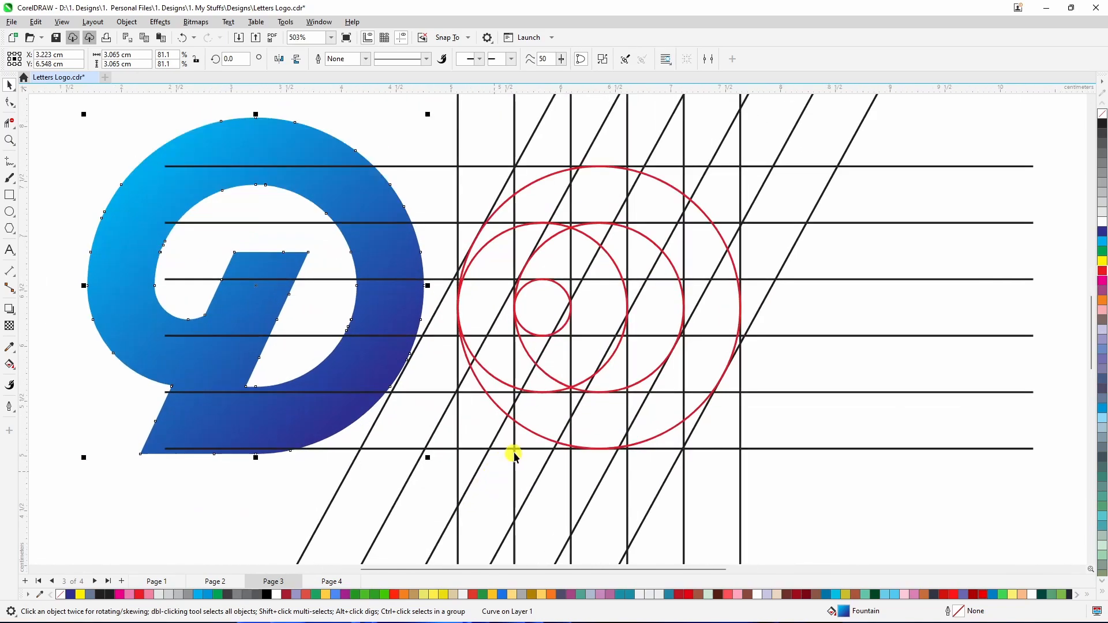
{"action": "scroll", "coordinate": [519, 441], "scroll_direction": "down", "scroll_amount": 2}
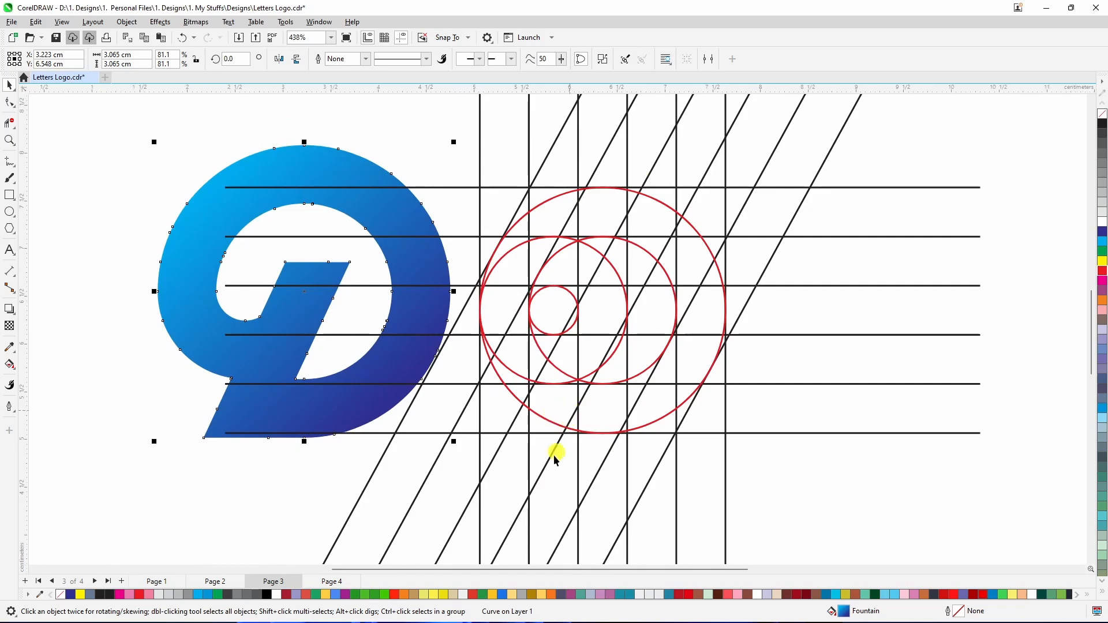
{"action": "scroll", "coordinate": [551, 458], "scroll_direction": "up", "scroll_amount": 1}
{"action": "scroll", "coordinate": [547, 456], "scroll_direction": "up", "scroll_amount": 1}
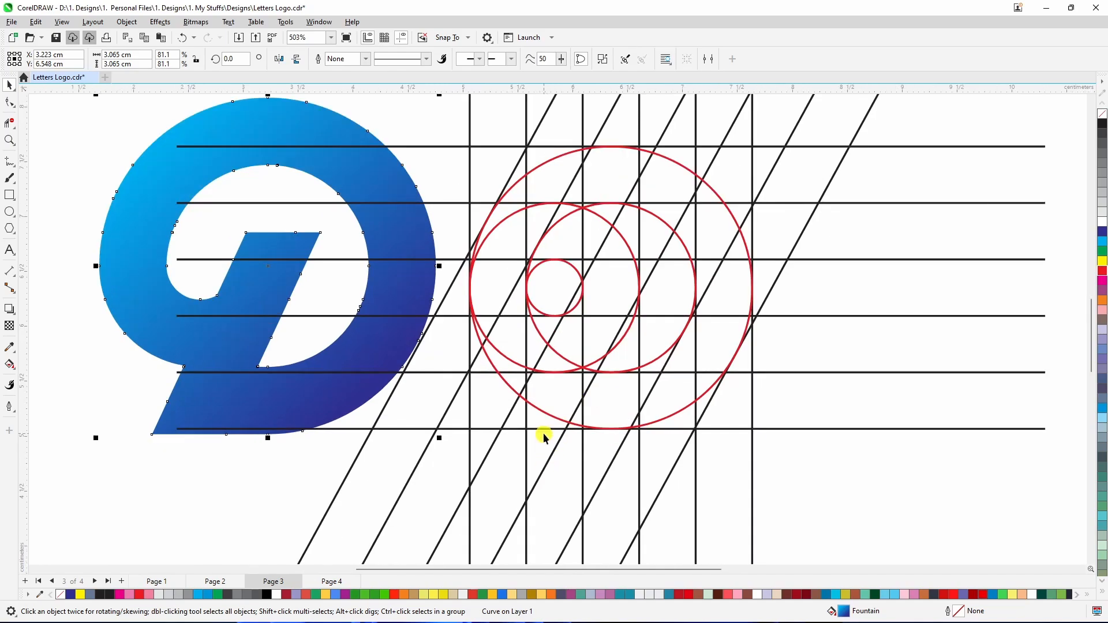
- Scale the reference logo down proportionally to about 2.426 cm and move it further away from the circles
{"action": "left_click", "coordinate": [12, 125]}
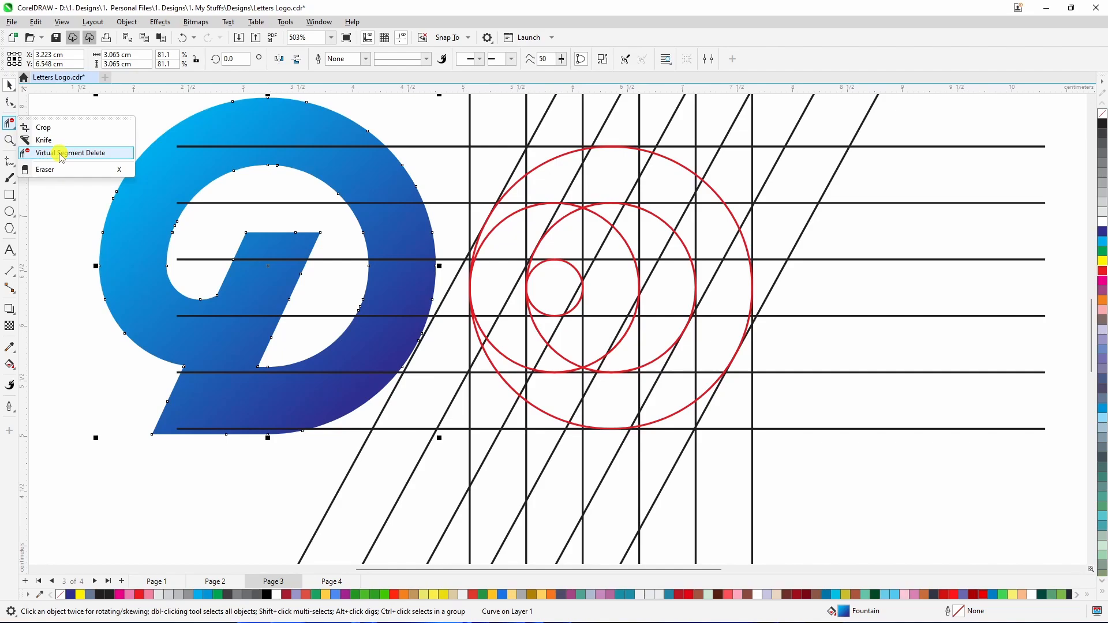
{"action": "left_click", "coordinate": [61, 153]}
{"action": "left_click", "coordinate": [10, 87]}
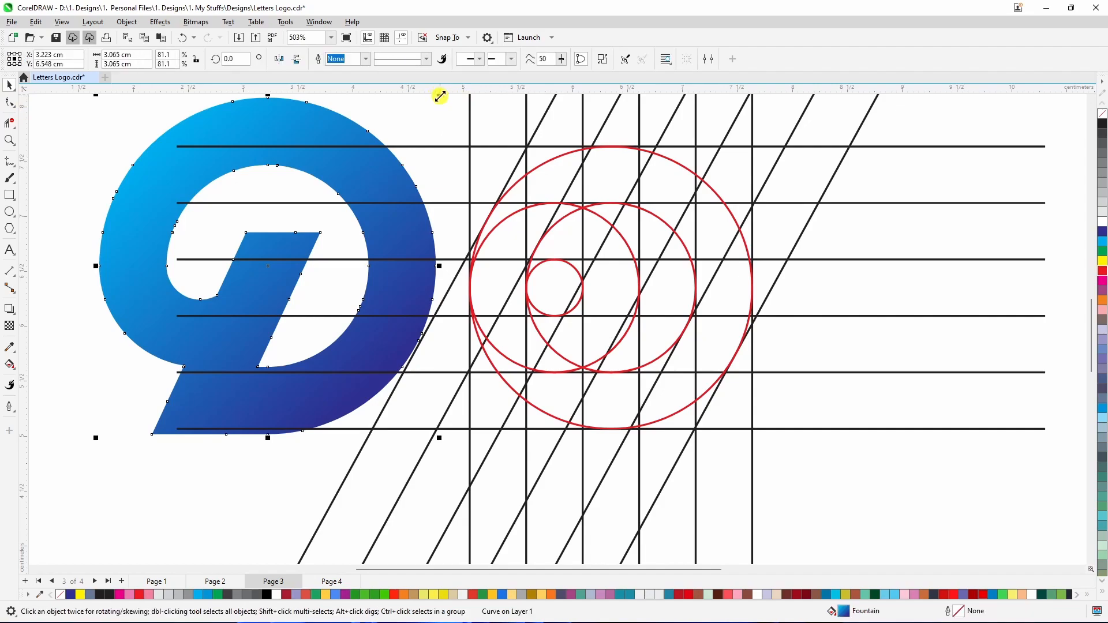
{"action": "scroll", "coordinate": [381, 138], "scroll_direction": "down", "scroll_amount": 1}
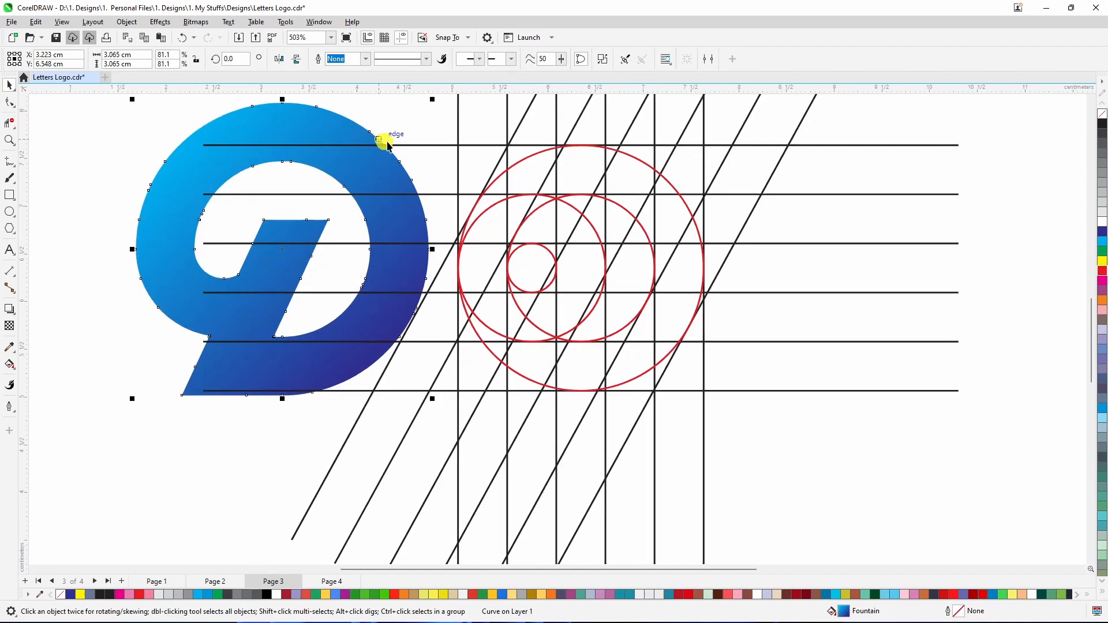
{"action": "left_click_drag", "start_coordinate": [433, 101], "coordinate": [374, 162]}
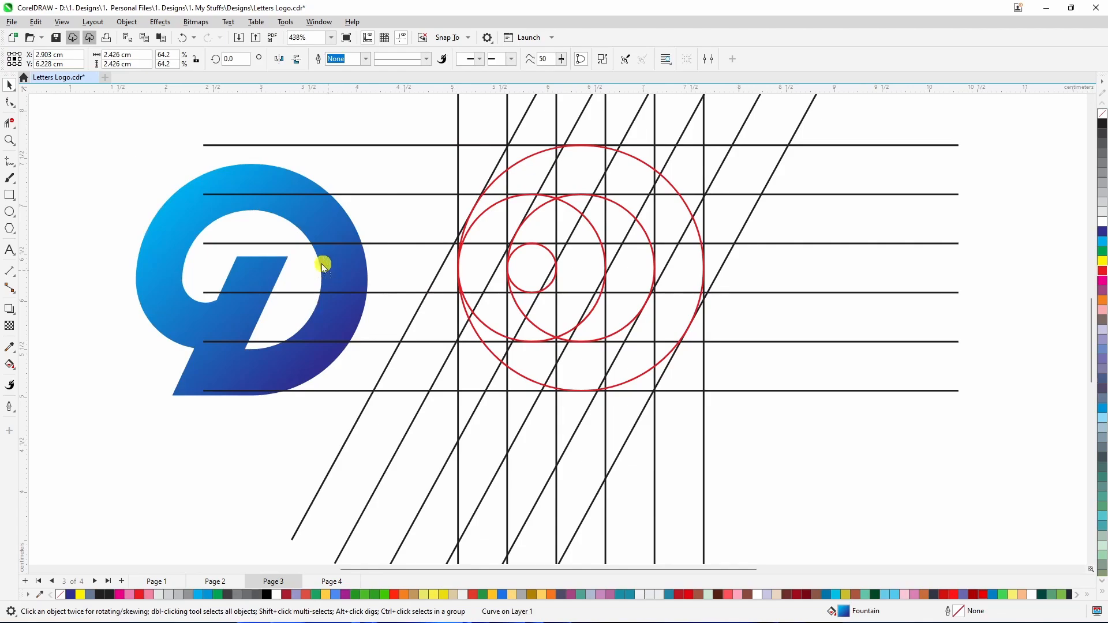
{"action": "left_click_drag", "start_coordinate": [322, 262], "coordinate": [262, 295]}
{"action": "scroll", "coordinate": [559, 147], "scroll_direction": "up", "scroll_amount": 1}
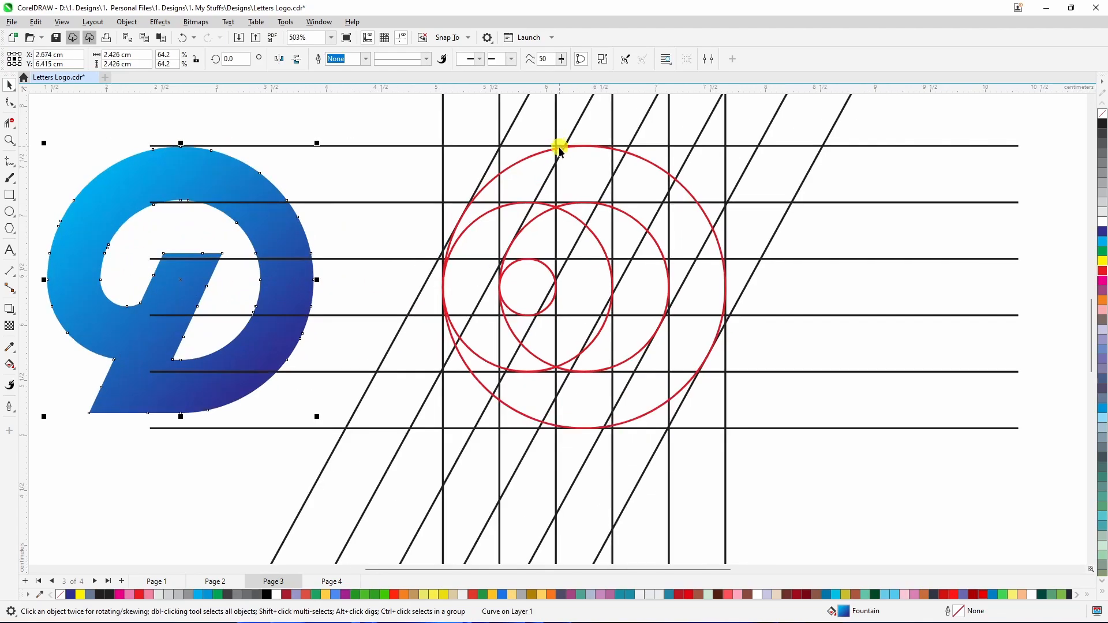
- Delete the line and circle segments crossing the letter's slanted stem with the Virtual Segment Delete tool
{"action": "left_click", "coordinate": [13, 127]}
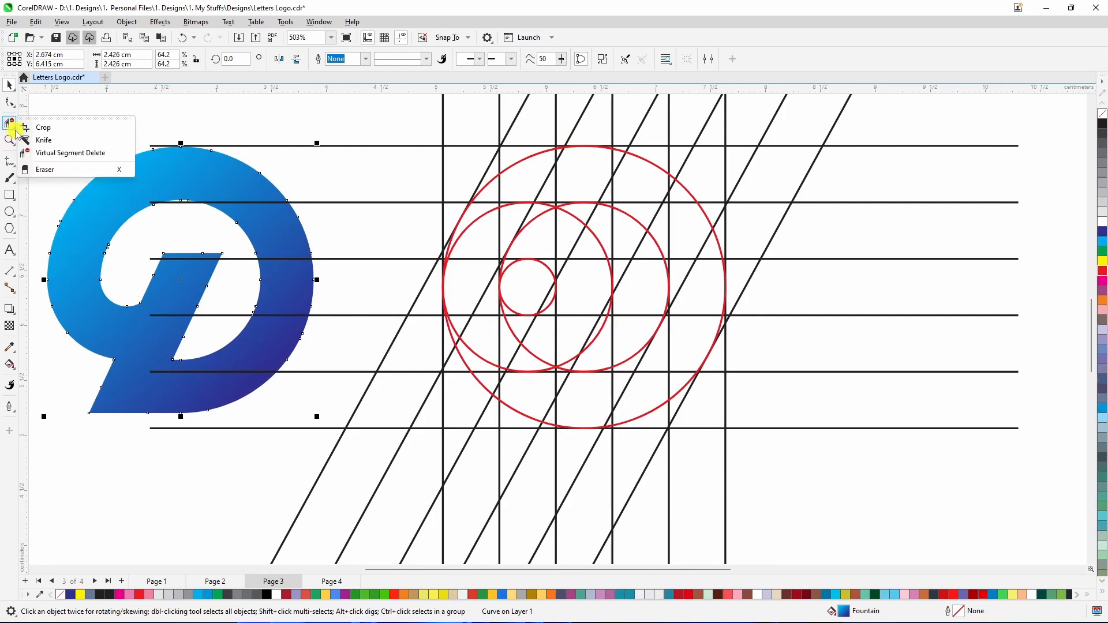
{"action": "left_click", "coordinate": [66, 152]}
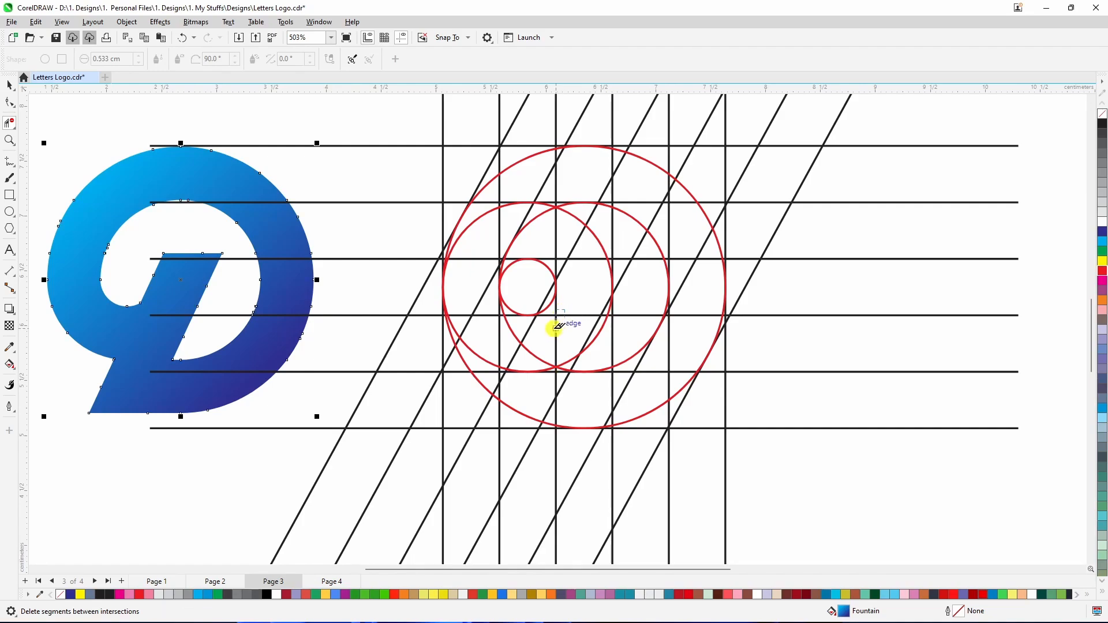
{"action": "left_click", "coordinate": [564, 315]}
{"action": "key", "text": "ctrl+z"}
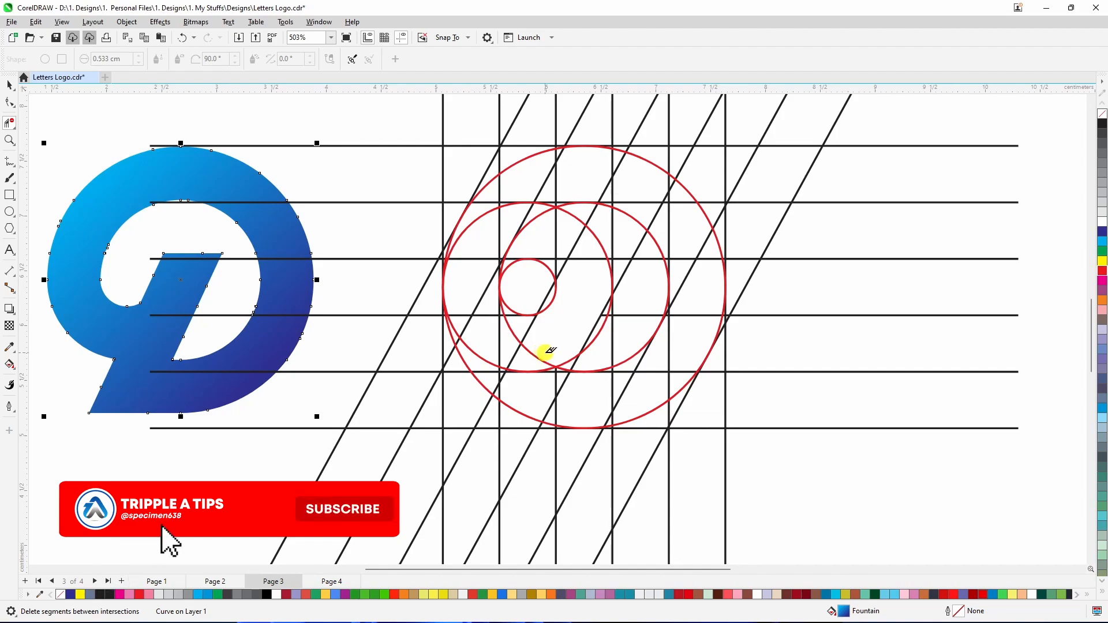
{"action": "left_click_drag", "start_coordinate": [545, 353], "coordinate": [520, 393]}
{"action": "left_click", "coordinate": [498, 396]}
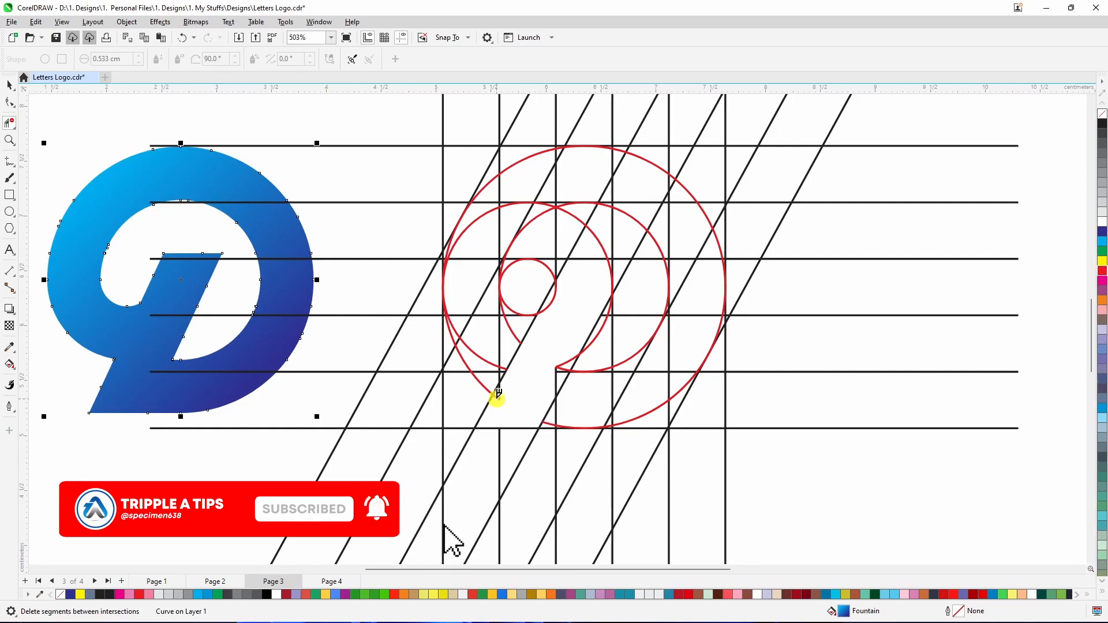
{"action": "left_click", "coordinate": [497, 399]}
{"action": "left_click", "coordinate": [499, 396]}
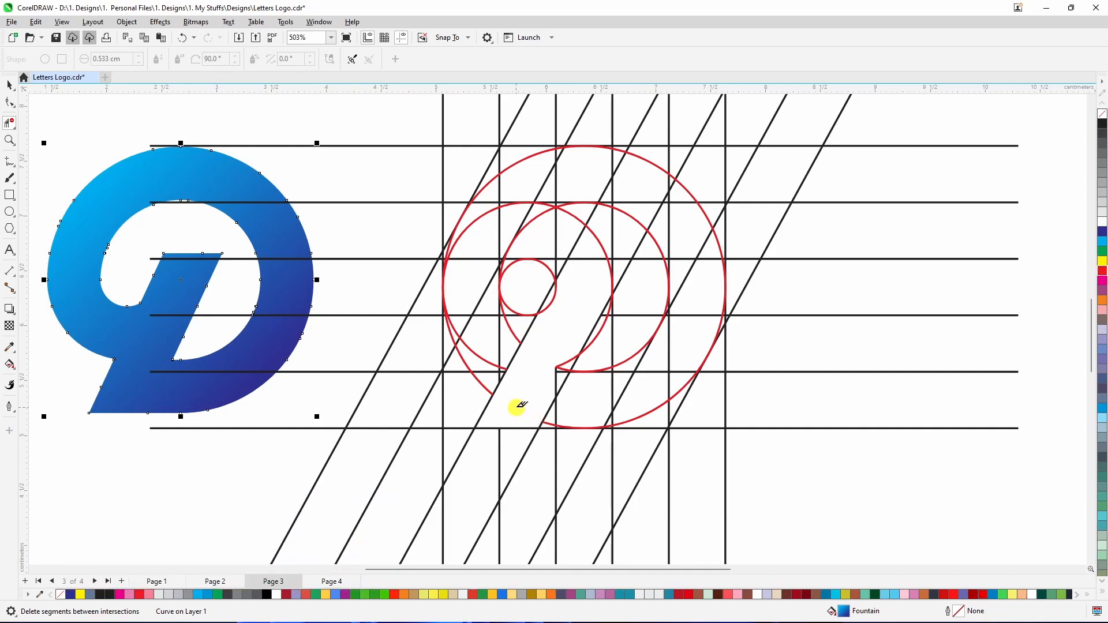
- Delete the segments crossing the letter's lower band, including the large circle's leftover arc end near the lowest horizontal line
{"action": "left_click_drag", "start_coordinate": [524, 402], "coordinate": [634, 388]}
{"action": "scroll", "coordinate": [624, 395], "scroll_direction": "up", "scroll_amount": 1}
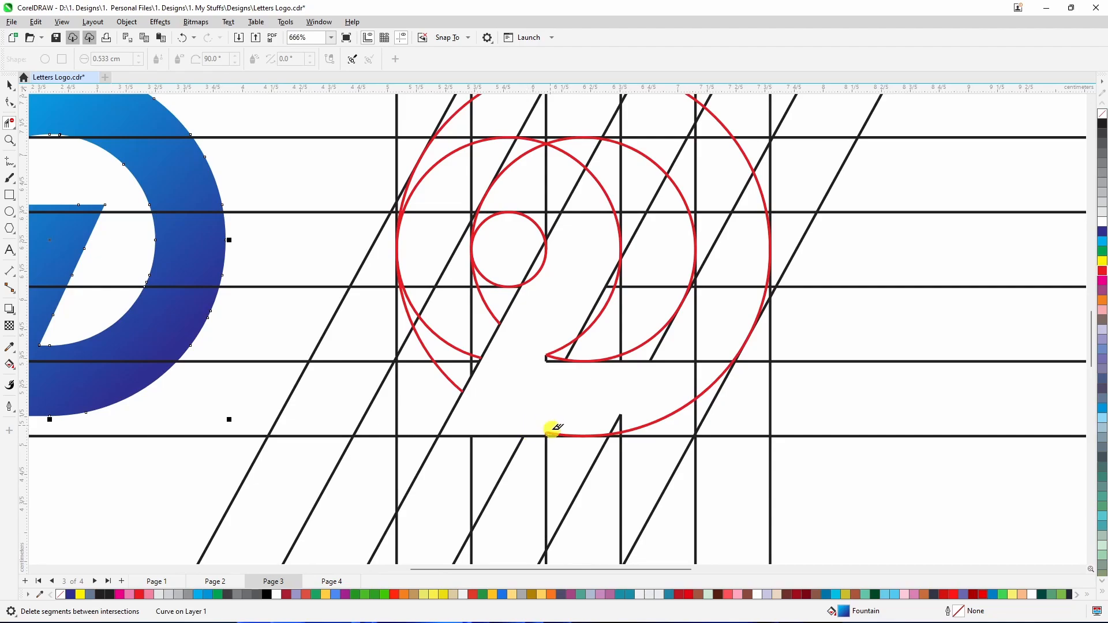
{"action": "scroll", "coordinate": [530, 429], "scroll_direction": "up", "scroll_amount": 3}
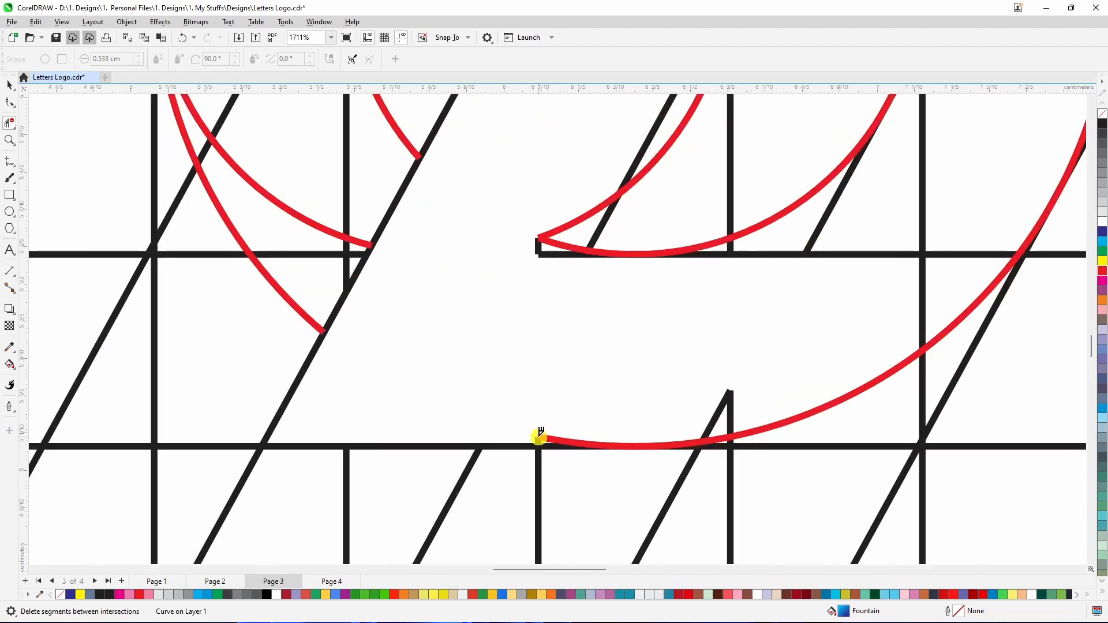
{"action": "left_click", "coordinate": [540, 437]}
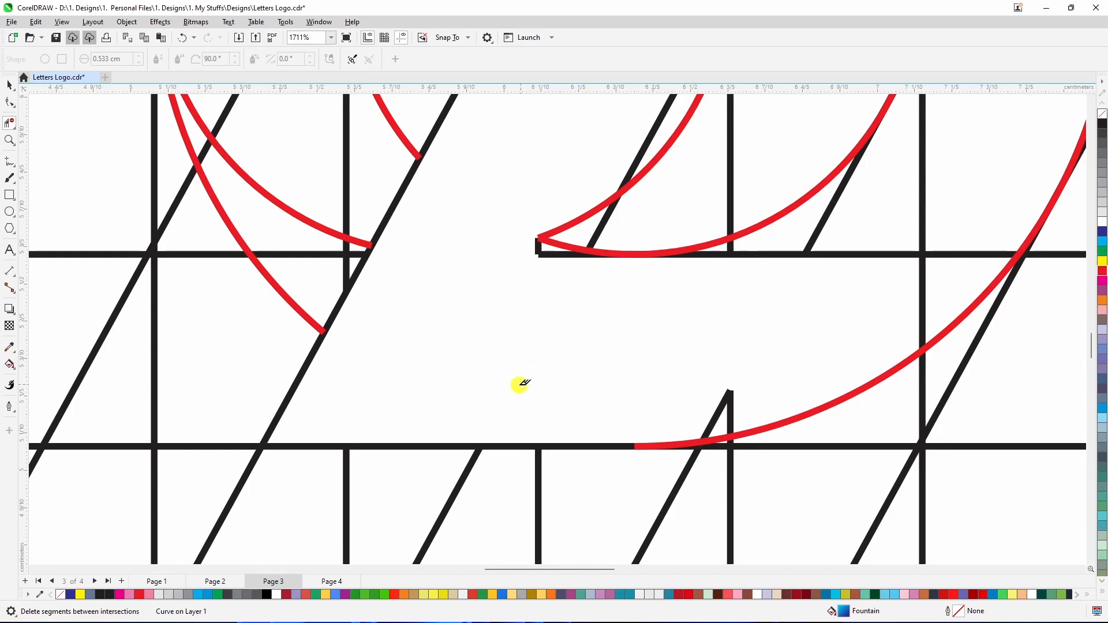
{"action": "scroll", "coordinate": [519, 383], "scroll_direction": "down", "scroll_amount": 1}
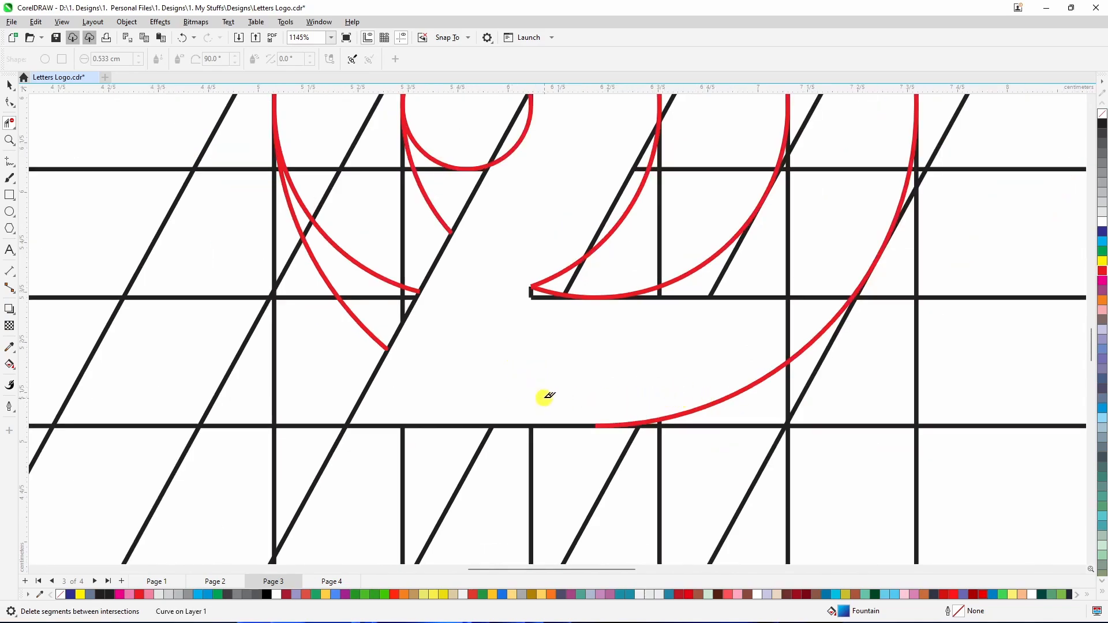
{"action": "scroll", "coordinate": [531, 393], "scroll_direction": "down", "scroll_amount": 1}
{"action": "left_click_drag", "start_coordinate": [667, 339], "coordinate": [585, 369]}
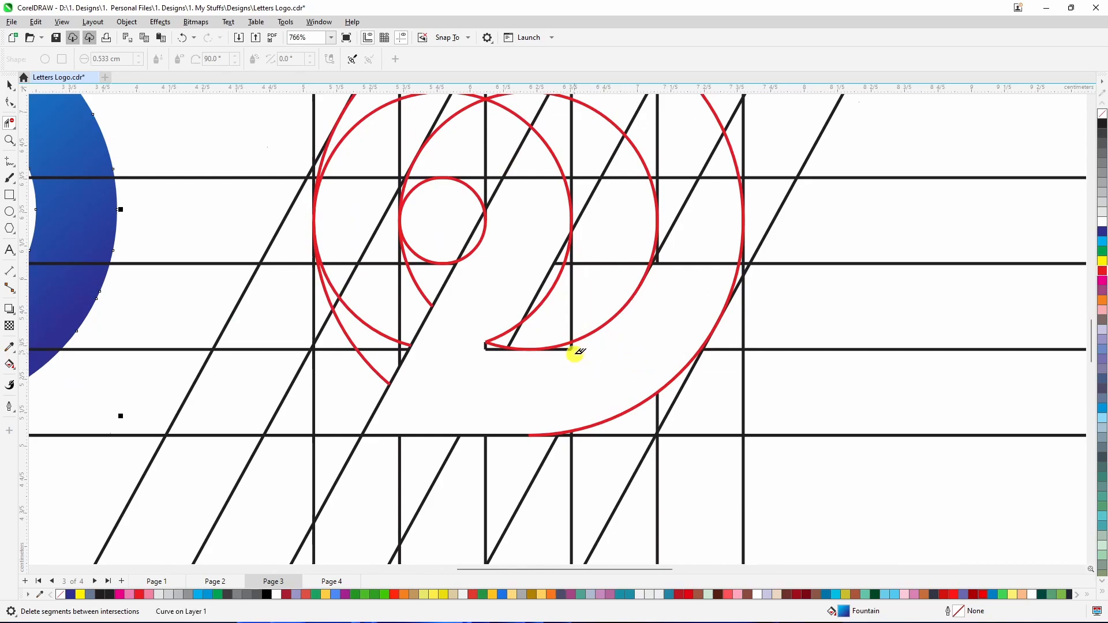
- Delete the small line stubs sticking out below the inner arcs at the bottom of the letter's bowl
{"action": "scroll", "coordinate": [573, 354], "scroll_direction": "up", "scroll_amount": 1}
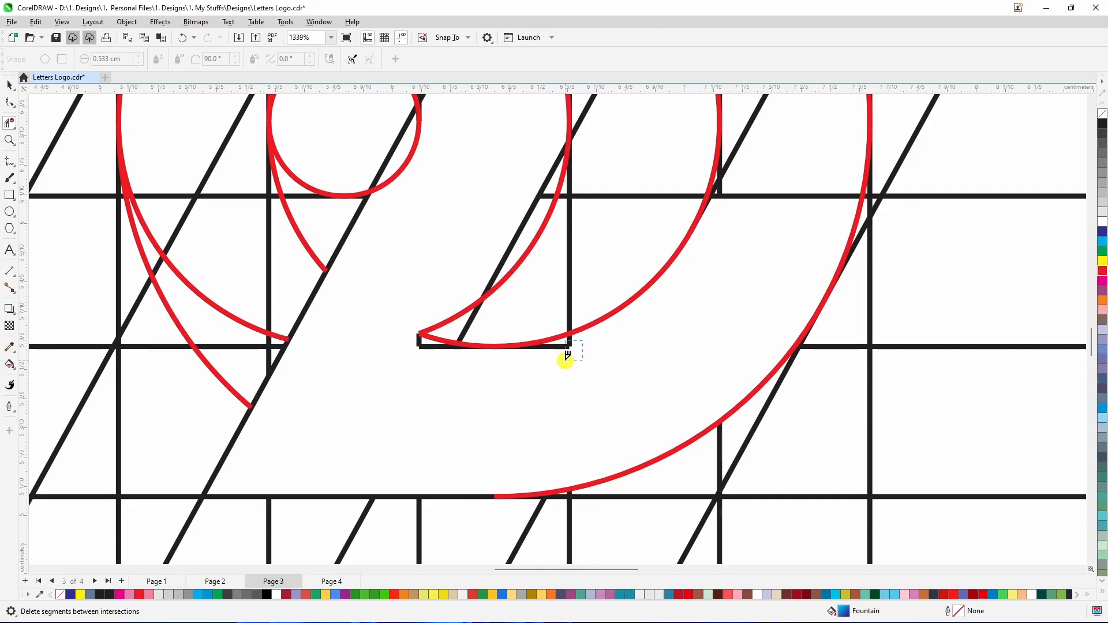
{"action": "left_click_drag", "start_coordinate": [565, 361], "coordinate": [564, 362]}
{"action": "scroll", "coordinate": [519, 375], "scroll_direction": "up", "scroll_amount": 1}
{"action": "scroll", "coordinate": [571, 373], "scroll_direction": "down", "scroll_amount": 2}
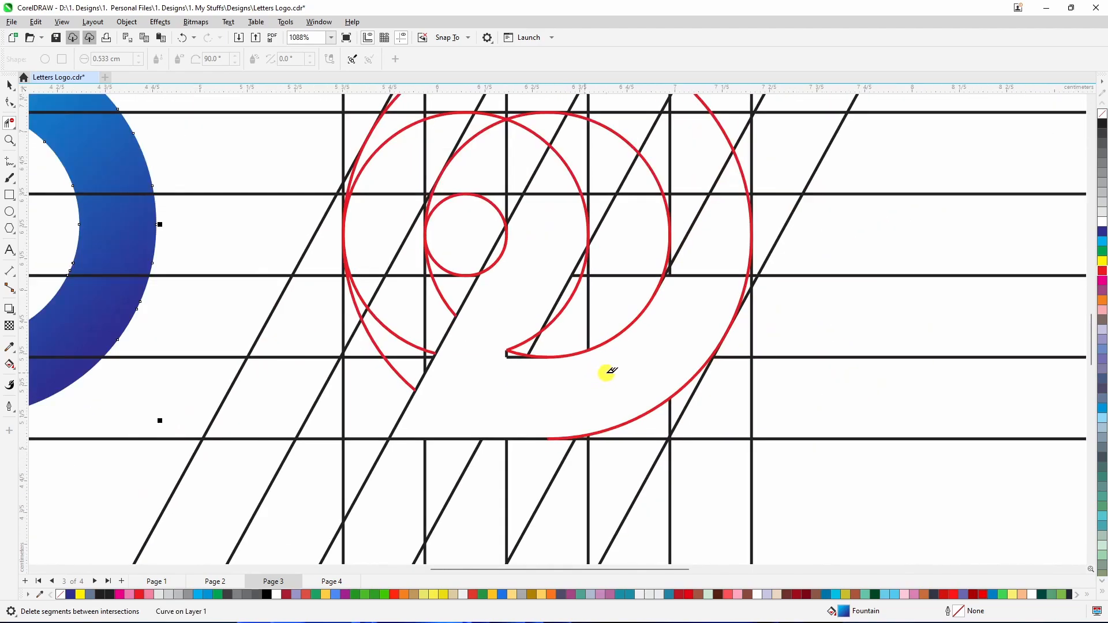
{"action": "scroll", "coordinate": [611, 371], "scroll_direction": "down", "scroll_amount": 2}
{"action": "scroll", "coordinate": [586, 383], "scroll_direction": "up", "scroll_amount": 1}
{"action": "scroll", "coordinate": [529, 371], "scroll_direction": "up", "scroll_amount": 1}
{"action": "scroll", "coordinate": [548, 358], "scroll_direction": "up", "scroll_amount": 1}
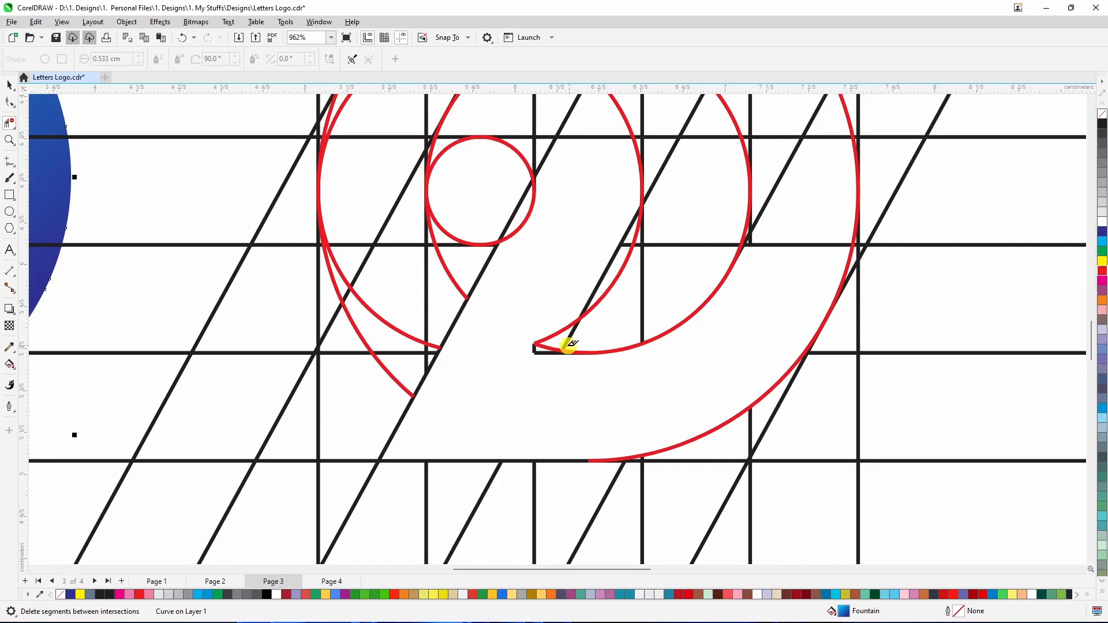
{"action": "scroll", "coordinate": [570, 345], "scroll_direction": "up", "scroll_amount": 2}
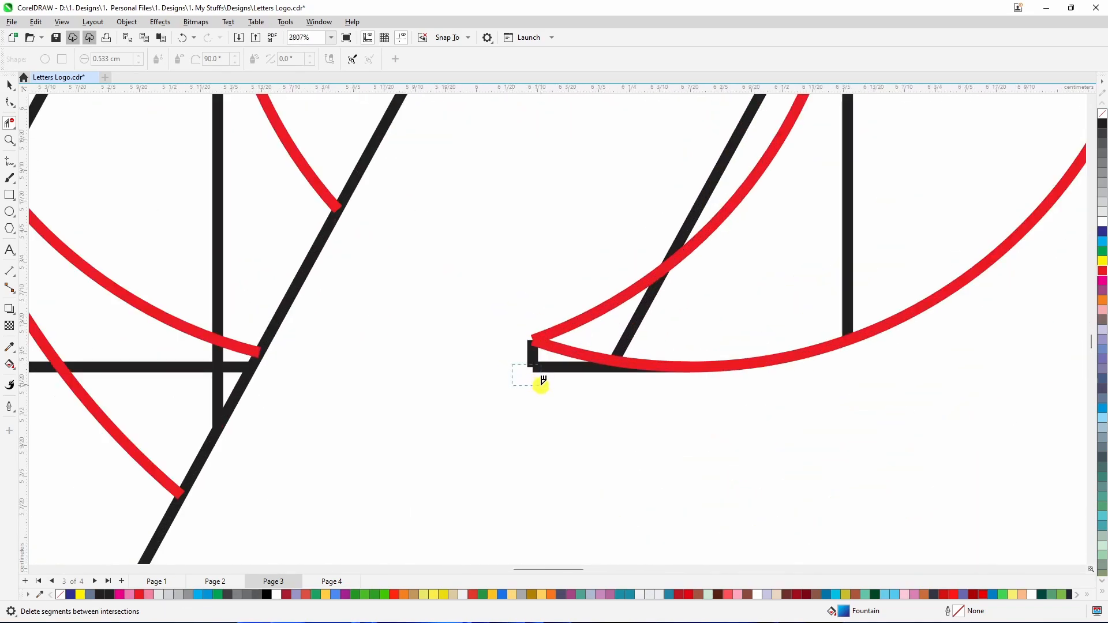
{"action": "left_click_drag", "start_coordinate": [543, 380], "coordinate": [531, 379]}
{"action": "scroll", "coordinate": [532, 381], "scroll_direction": "down", "scroll_amount": 1}
{"action": "scroll", "coordinate": [599, 375], "scroll_direction": "up", "scroll_amount": 2}
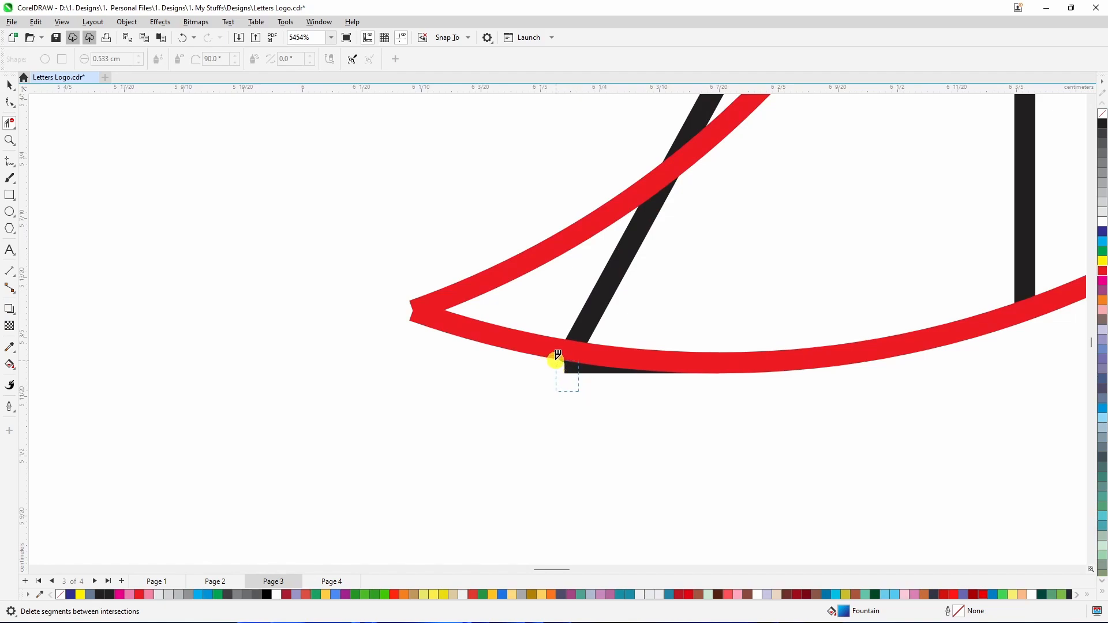
{"action": "left_click_drag", "start_coordinate": [557, 358], "coordinate": [553, 390]}
{"action": "scroll", "coordinate": [561, 390], "scroll_direction": "down", "scroll_amount": 4}
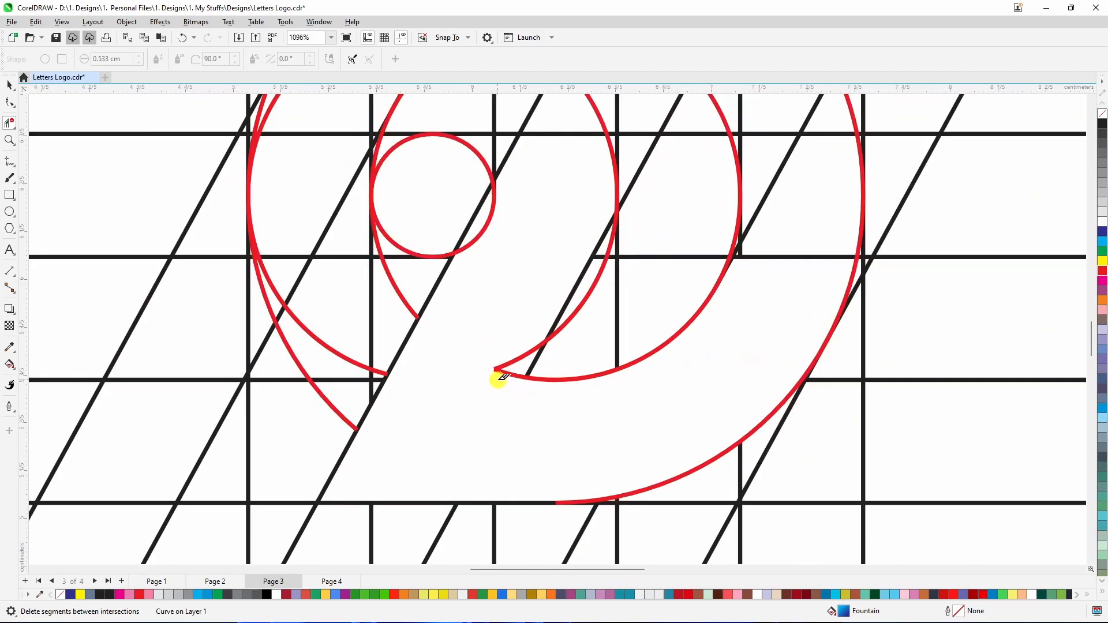
- Delete the pointed arc ends that extend past the slanted line at the bottom of the inner bowl
{"action": "scroll", "coordinate": [566, 386], "scroll_direction": "down", "scroll_amount": 1}
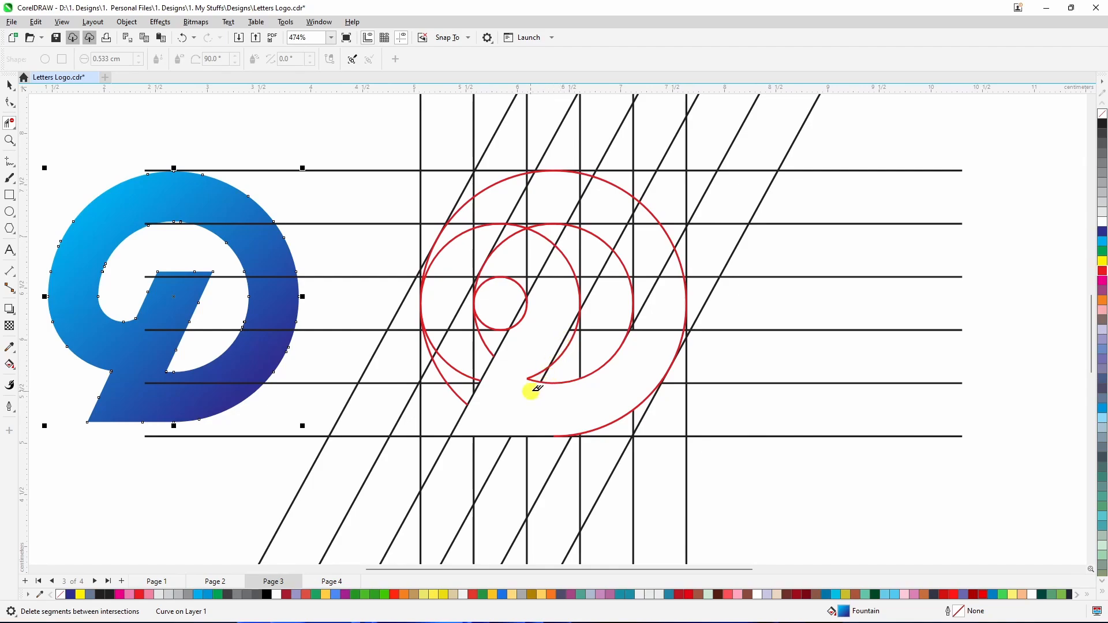
{"action": "scroll", "coordinate": [529, 378], "scroll_direction": "up", "scroll_amount": 1}
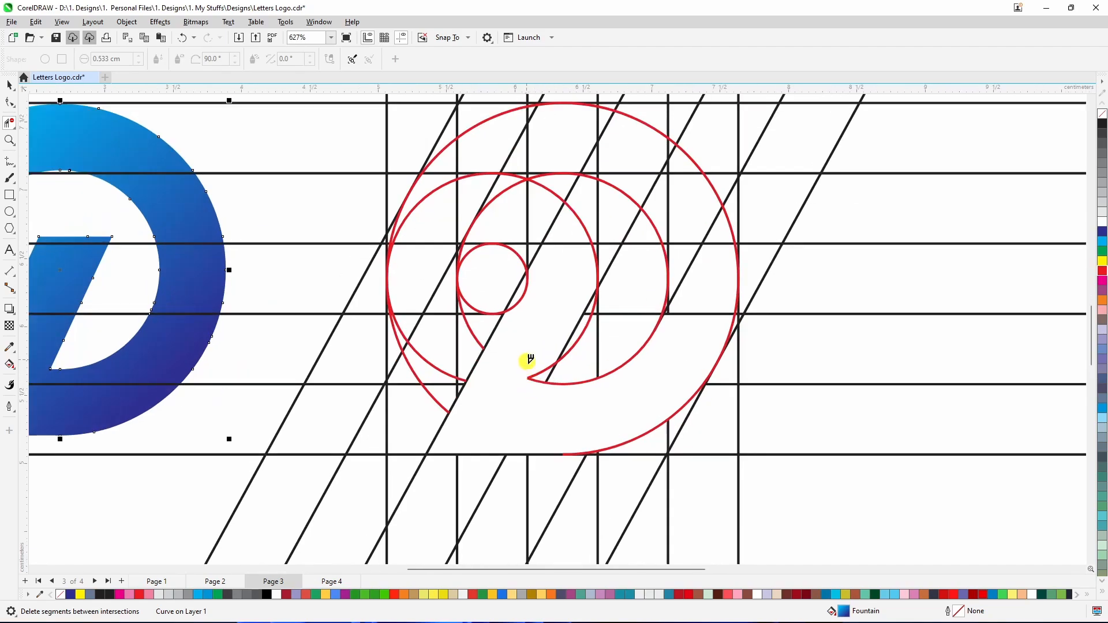
{"action": "left_click_drag", "start_coordinate": [531, 359], "coordinate": [539, 400]}
{"action": "scroll", "coordinate": [524, 401], "scroll_direction": "down", "scroll_amount": 1}
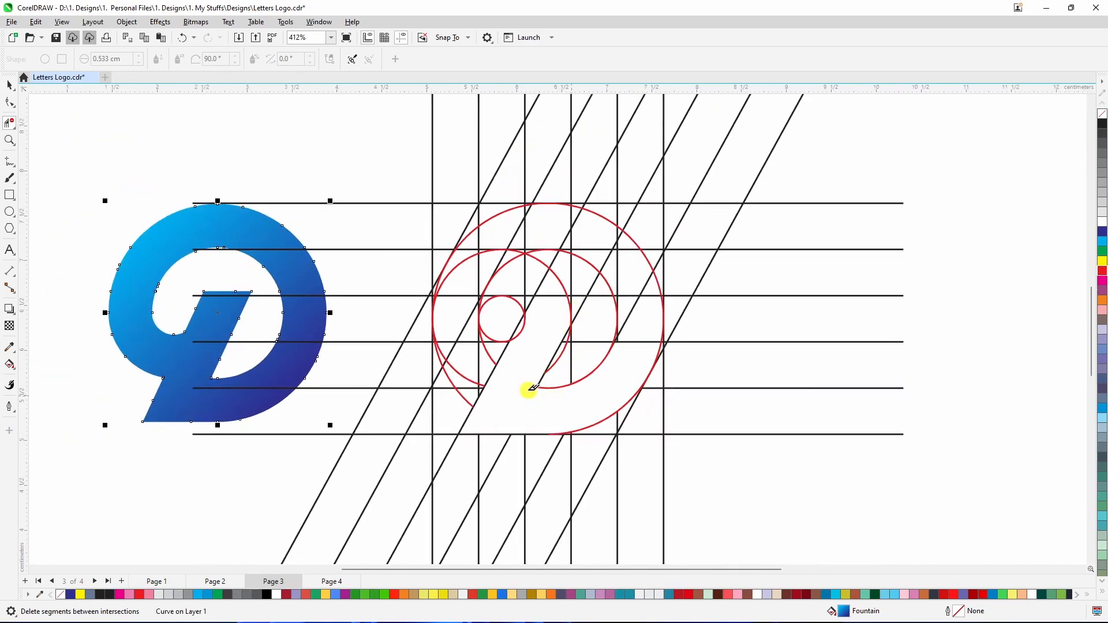
- Try to delete the slanted line's stub projecting past the inner circle's right side at the fourth horizontal line
{"action": "scroll", "coordinate": [628, 345], "scroll_direction": "up", "scroll_amount": 1}
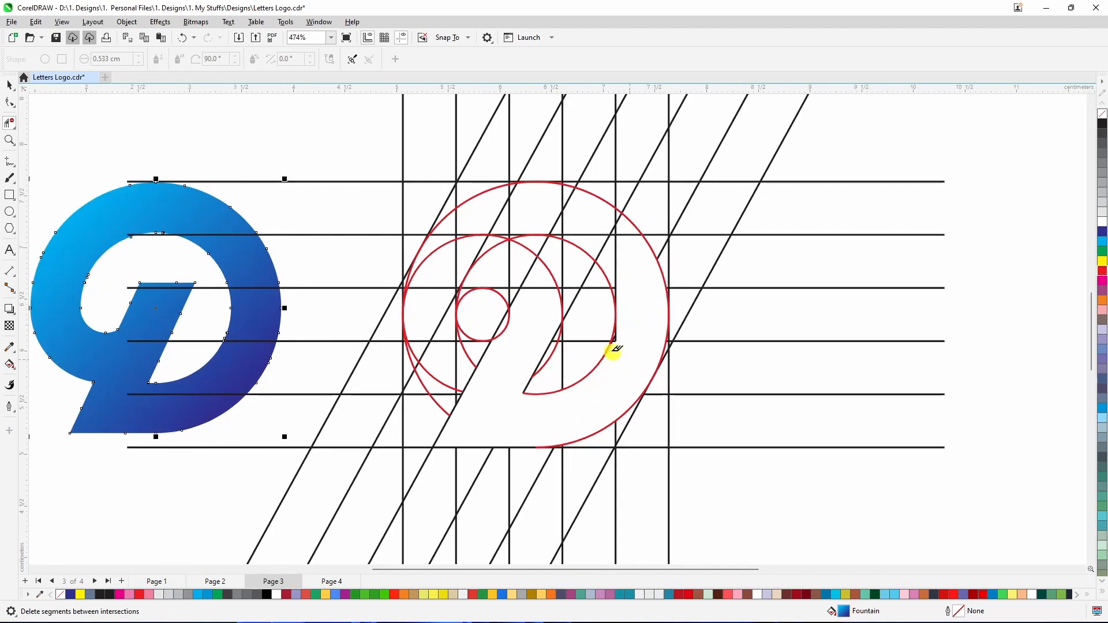
{"action": "scroll", "coordinate": [614, 342], "scroll_direction": "up", "scroll_amount": 7}
{"action": "scroll", "coordinate": [616, 341], "scroll_direction": "up", "scroll_amount": 3}
{"action": "left_click_drag", "start_coordinate": [627, 305], "coordinate": [598, 349]}
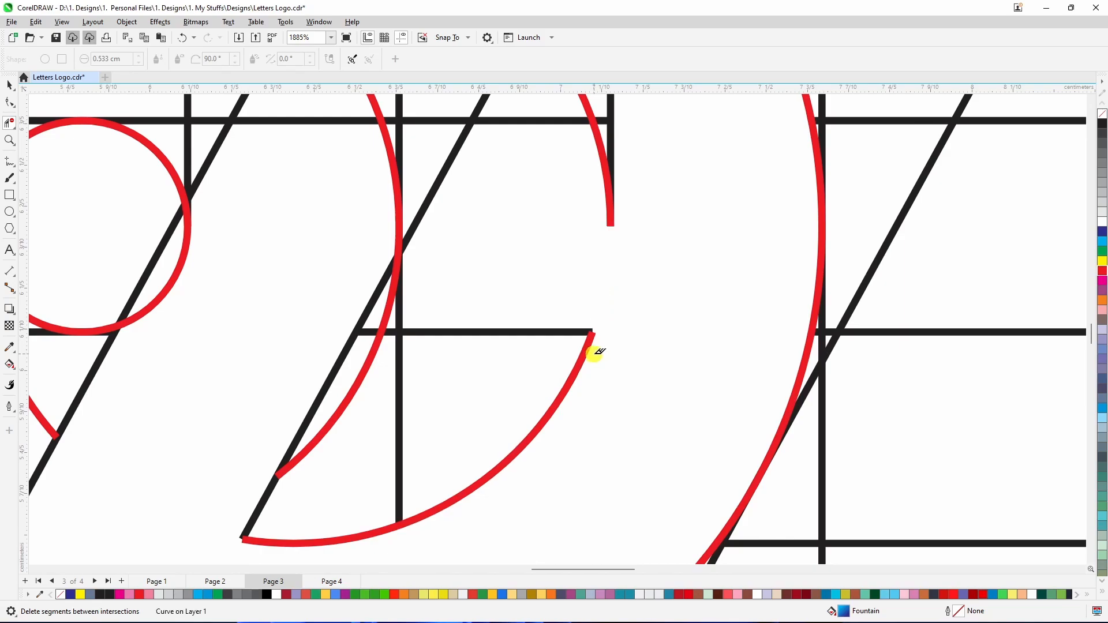
{"action": "scroll", "coordinate": [597, 352], "scroll_direction": "up", "scroll_amount": 5}
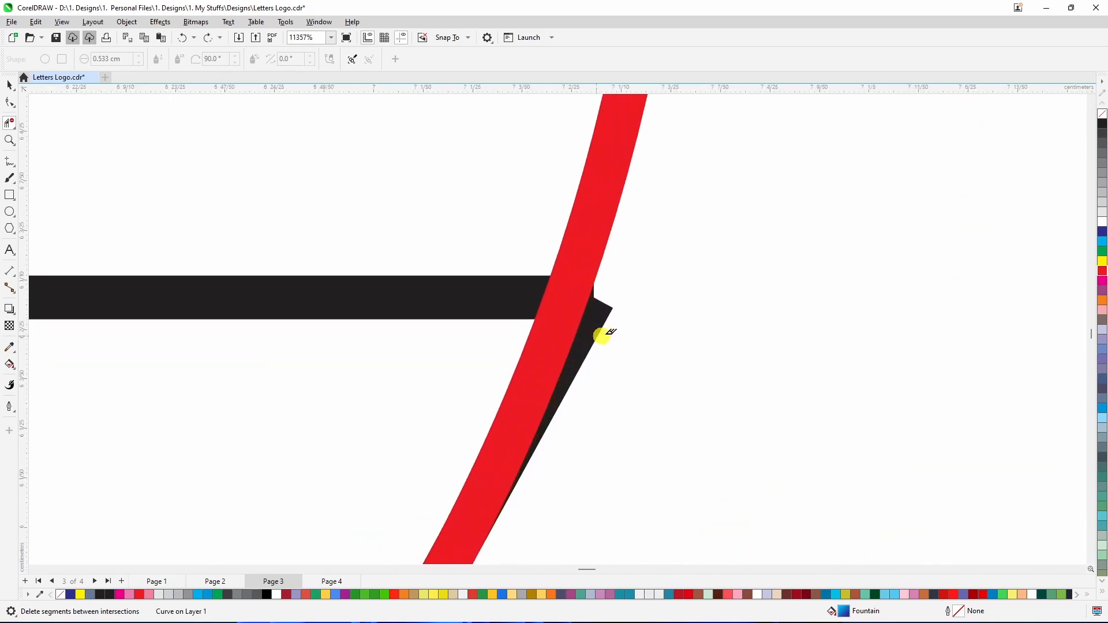
{"action": "left_click_drag", "start_coordinate": [621, 346], "coordinate": [596, 299]}
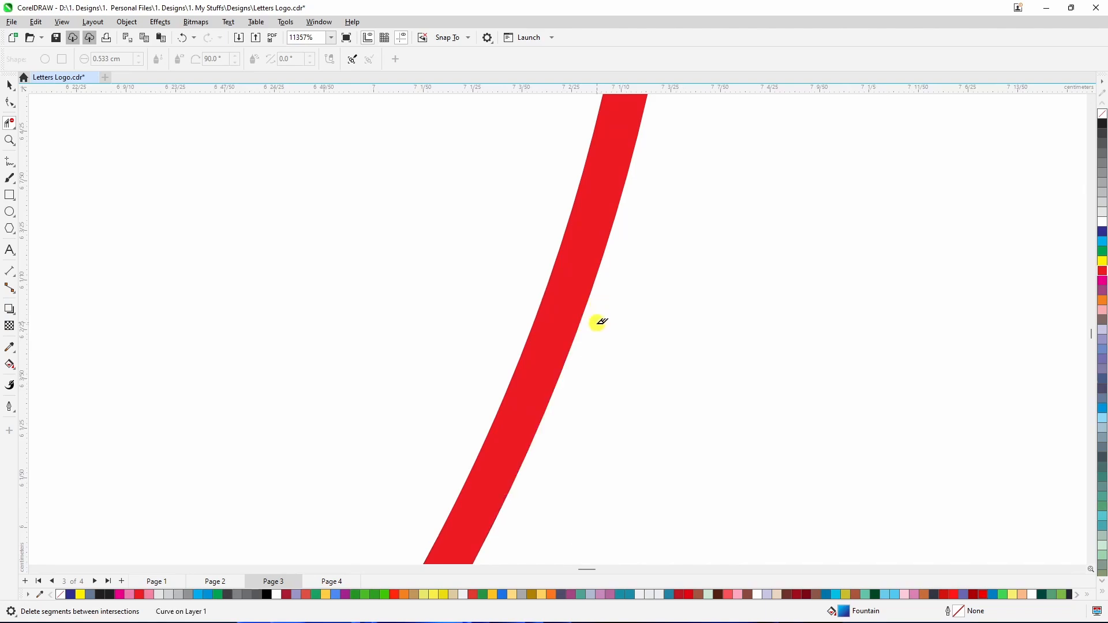
{"action": "key", "text": "ctrl+z"}
{"action": "scroll", "coordinate": [603, 326], "scroll_direction": "down", "scroll_amount": 5}
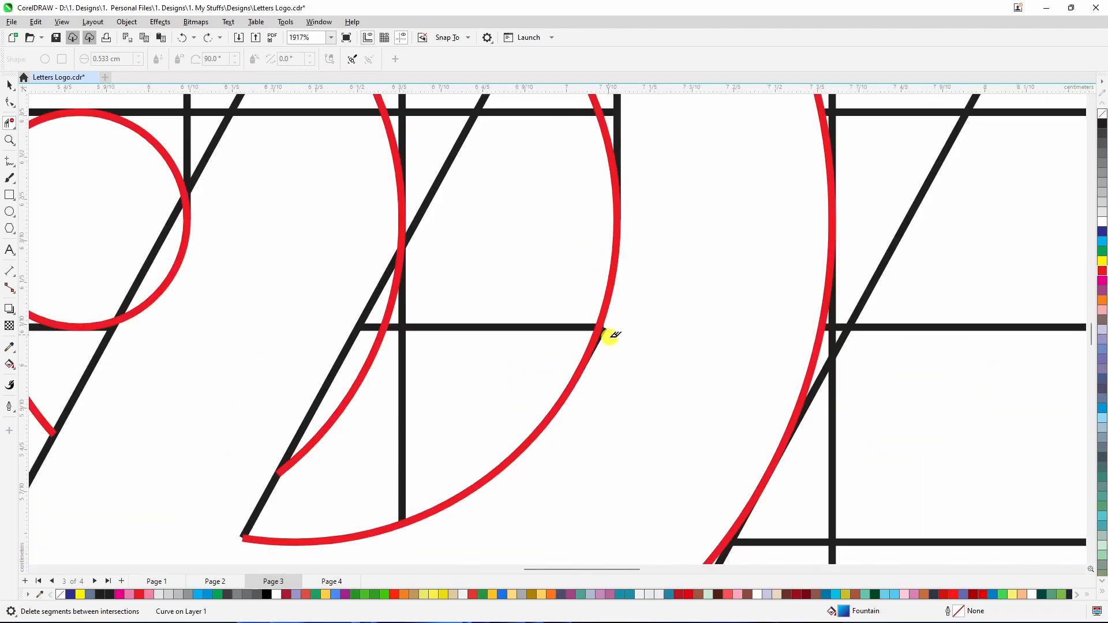
{"action": "scroll", "coordinate": [615, 338], "scroll_direction": "down", "scroll_amount": 2}
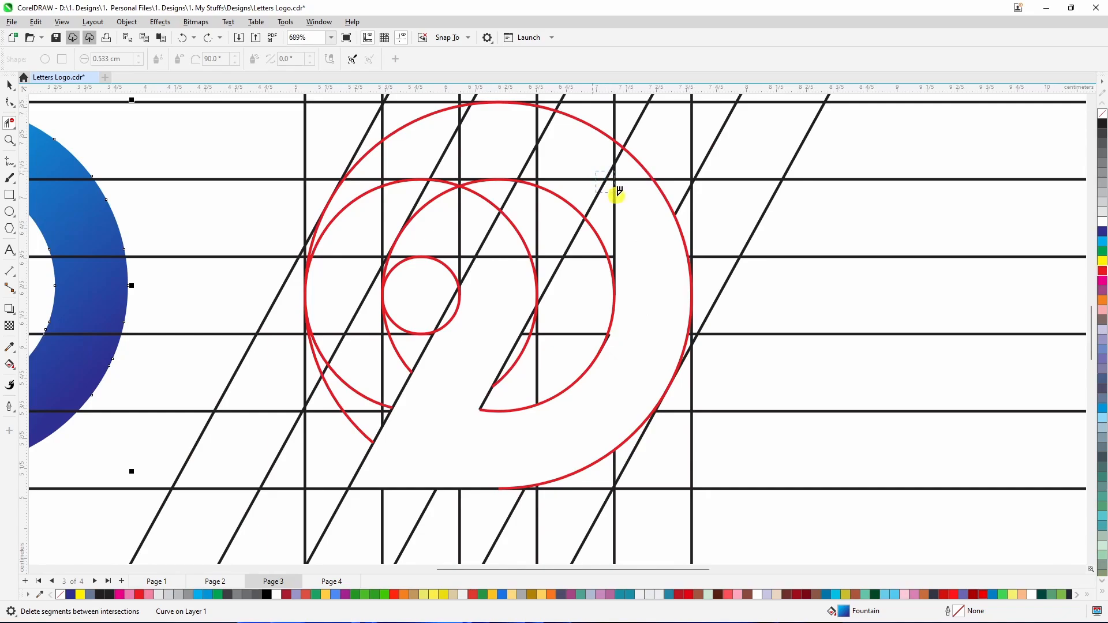
- Delete the straight and slanted line segments crossing the letter's upper band between the outer circle and the inner circle
{"action": "left_click_drag", "start_coordinate": [616, 194], "coordinate": [626, 206]}
{"action": "left_click_drag", "start_coordinate": [592, 154], "coordinate": [622, 183]}
{"action": "scroll", "coordinate": [614, 242], "scroll_direction": "up", "scroll_amount": 3}
{"action": "left_click_drag", "start_coordinate": [610, 254], "coordinate": [618, 272]}
{"action": "key", "text": "ctrl+z"}
{"action": "scroll", "coordinate": [618, 272], "scroll_direction": "down", "scroll_amount": 4}
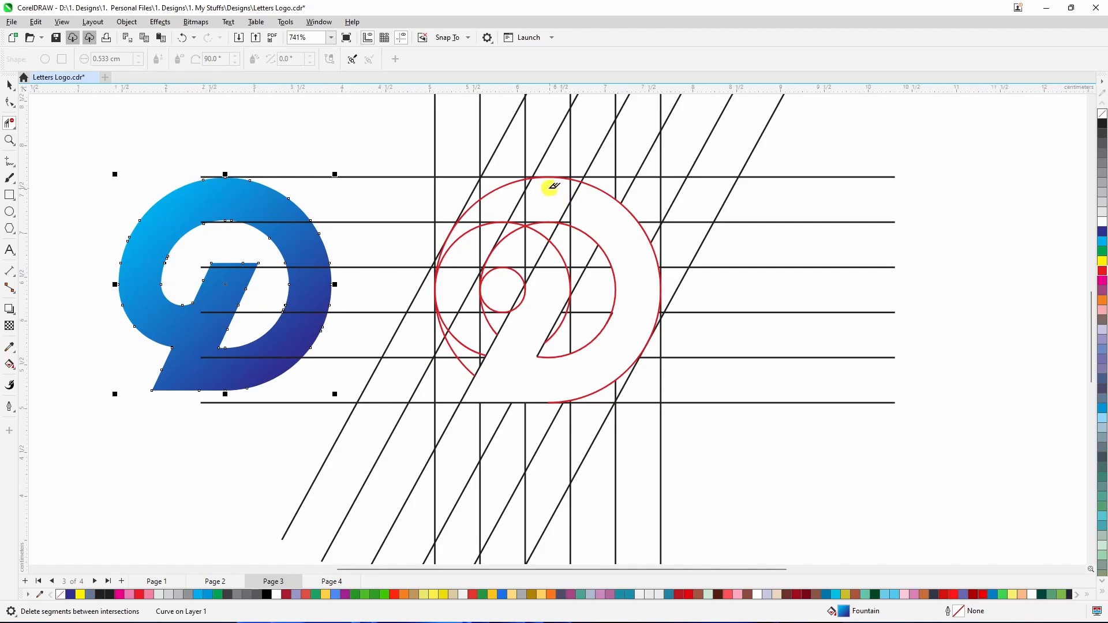
{"action": "left_click_drag", "start_coordinate": [546, 193], "coordinate": [583, 210]}
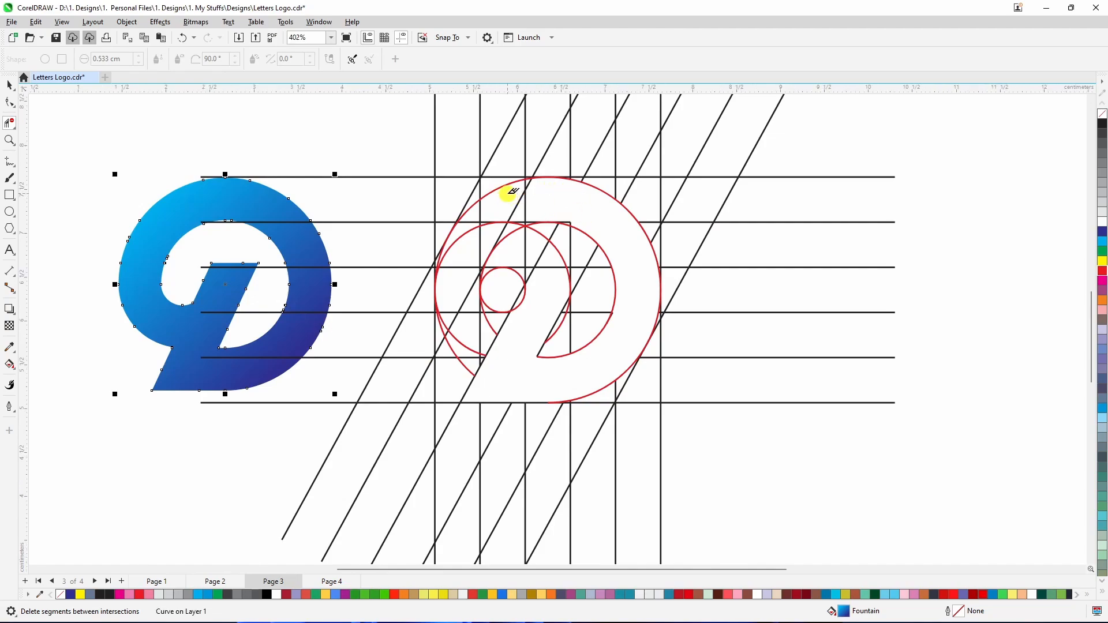
{"action": "left_click_drag", "start_coordinate": [512, 191], "coordinate": [555, 222]}
- Delete the line corners and the horizontal stub projecting above the inner circle's top arc
{"action": "scroll", "coordinate": [507, 223], "scroll_direction": "up", "scroll_amount": 3}
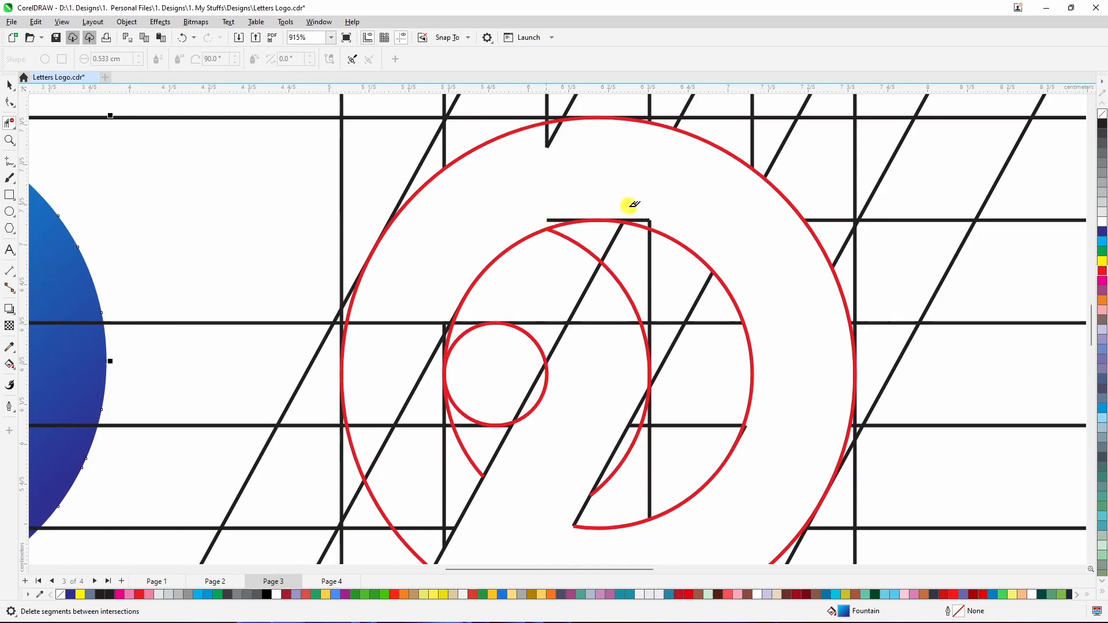
{"action": "scroll", "coordinate": [663, 208], "scroll_direction": "up", "scroll_amount": 1}
{"action": "key", "text": "ctrl+z"}
{"action": "scroll", "coordinate": [527, 217], "scroll_direction": "up", "scroll_amount": 1}
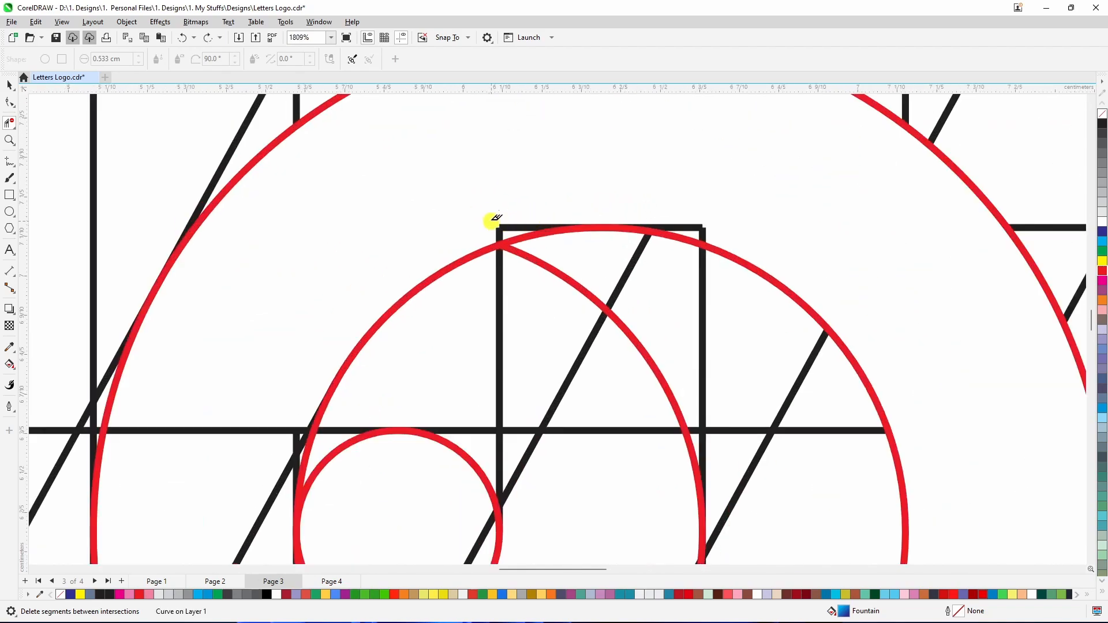
{"action": "left_click_drag", "start_coordinate": [505, 226], "coordinate": [506, 226]}
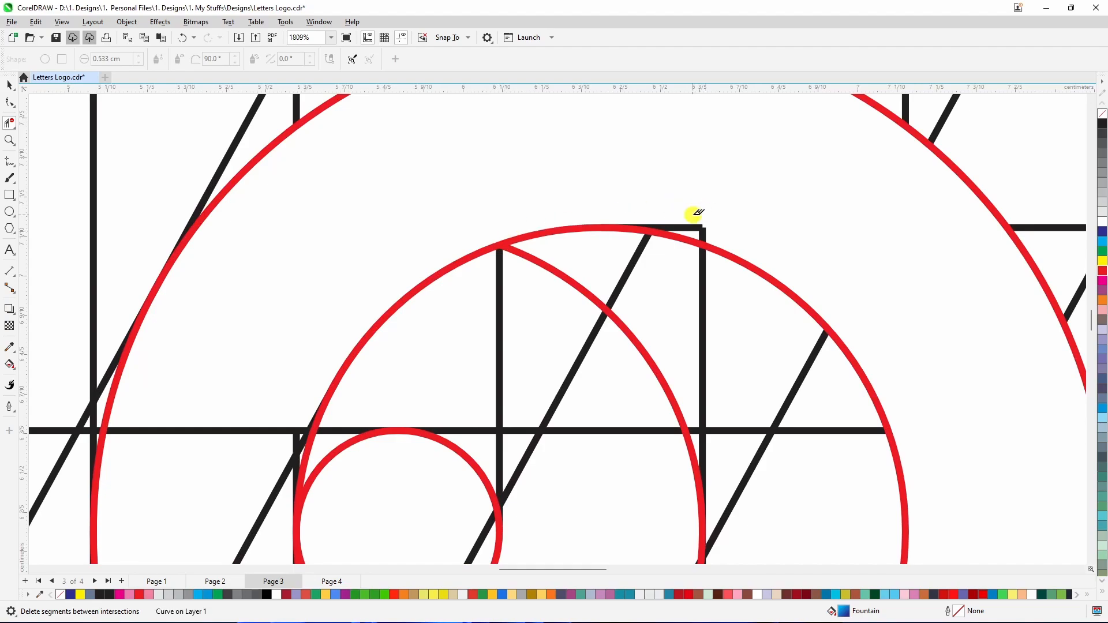
{"action": "left_click_drag", "start_coordinate": [692, 219], "coordinate": [704, 229]}
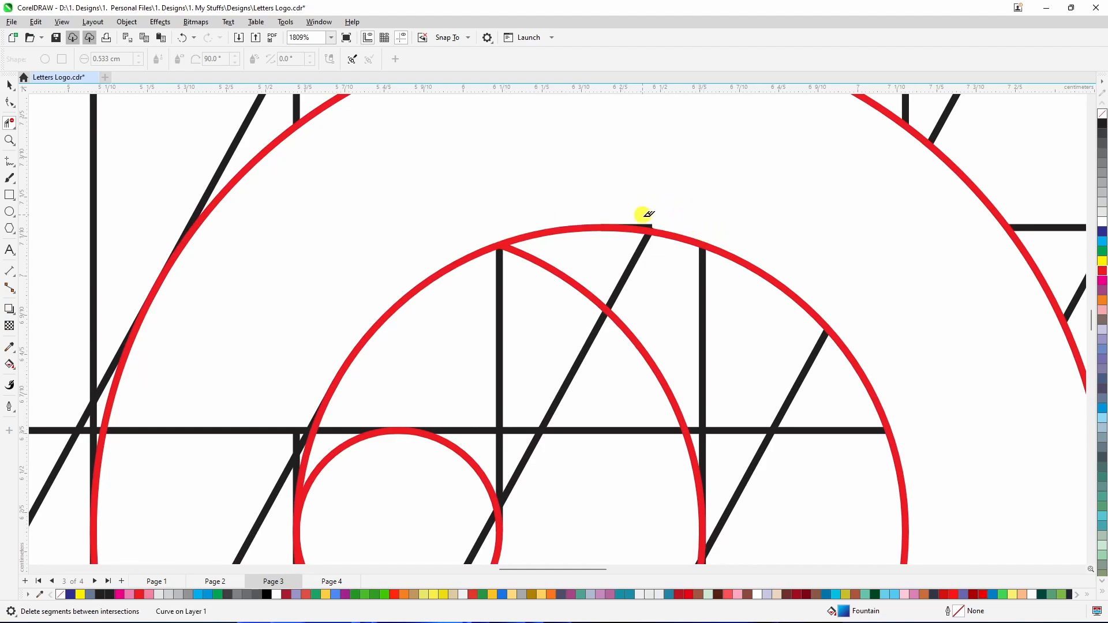
{"action": "scroll", "coordinate": [648, 218], "scroll_direction": "up", "scroll_amount": 2}
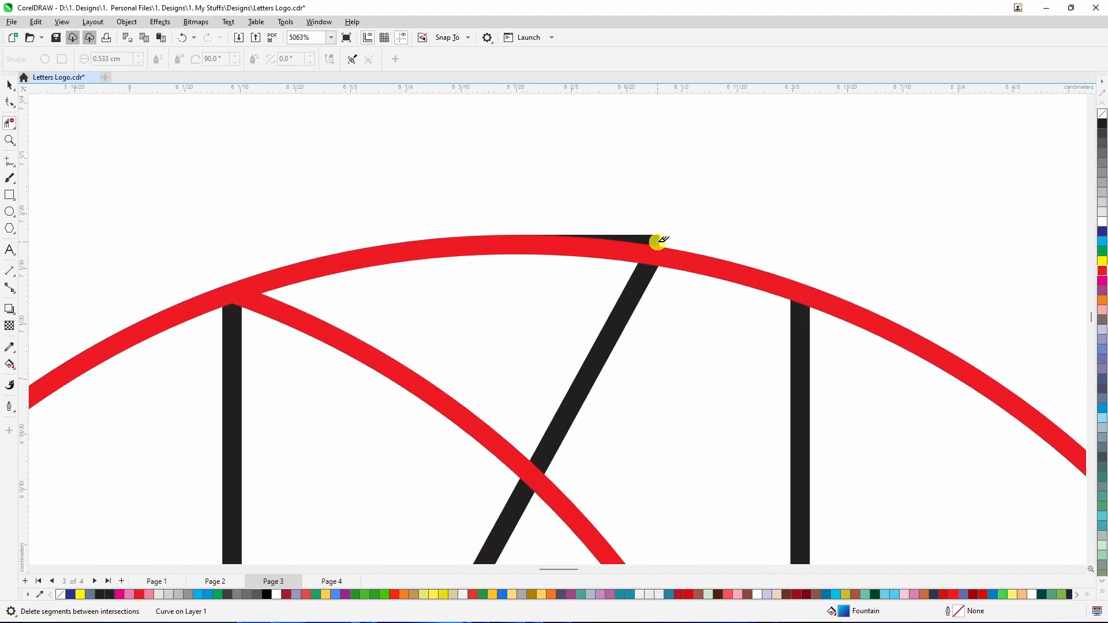
{"action": "left_click", "coordinate": [659, 239]}
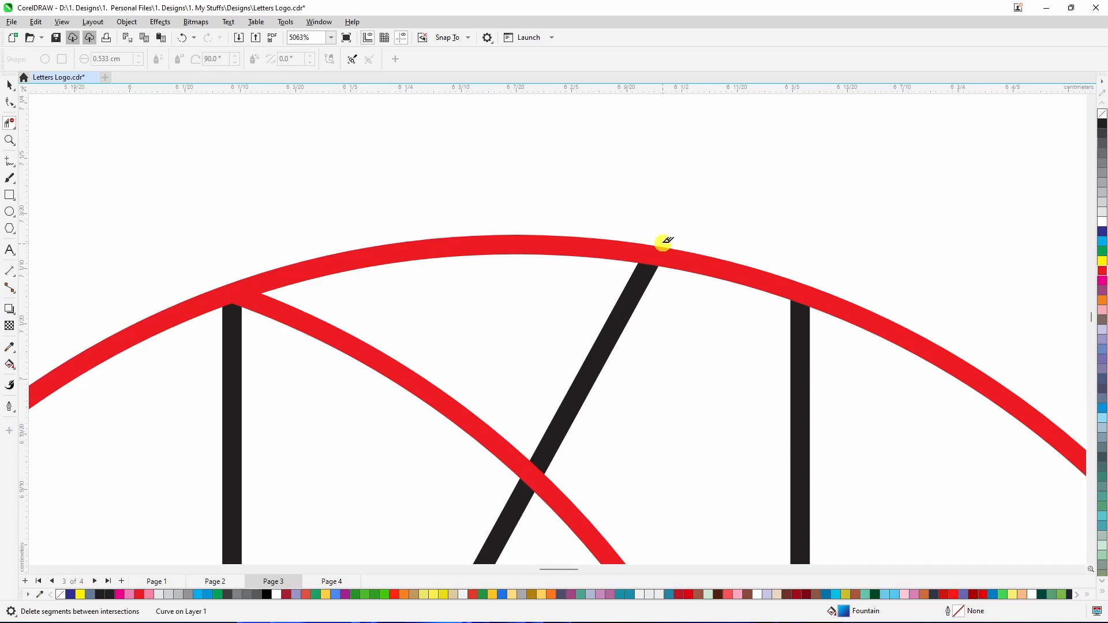
{"action": "scroll", "coordinate": [643, 224], "scroll_direction": "down", "scroll_amount": 3}
{"action": "scroll", "coordinate": [687, 232], "scroll_direction": "down", "scroll_amount": 3}
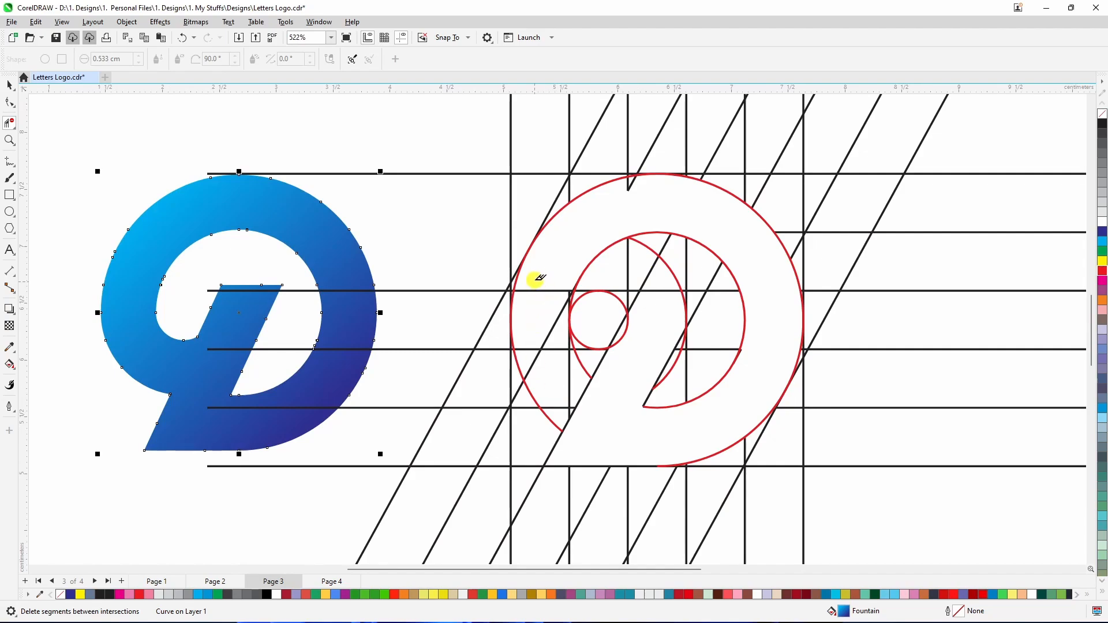
- Try to delete the segments crossing the letter's left band, and undo back past the cleanup above the inner circle
{"action": "left_click_drag", "start_coordinate": [543, 283], "coordinate": [552, 363]}
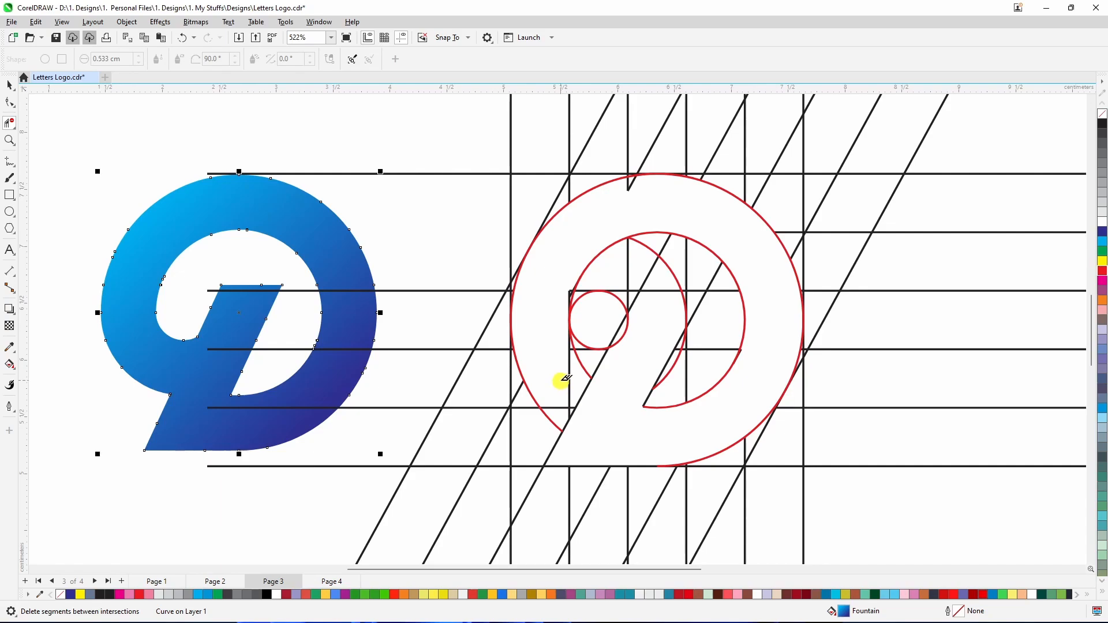
{"action": "key", "text": "ctrl+z"}
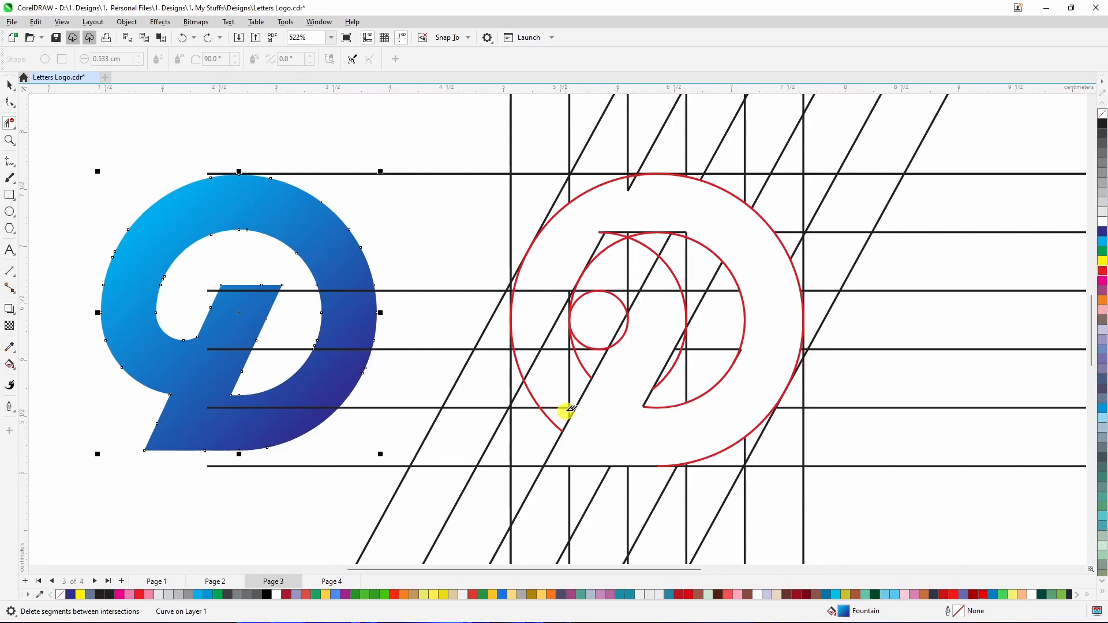
{"action": "key", "text": "ctrl+z"}
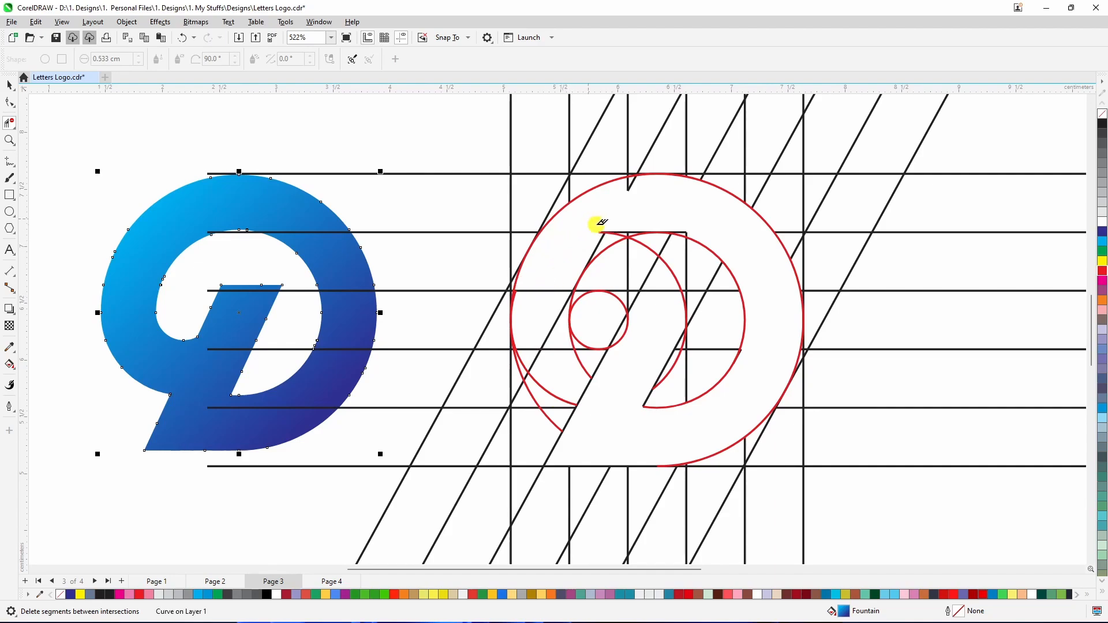
- Delete the leftover arc end and the two vertical line corners projecting above the inner circle's top arc
{"action": "left_click_drag", "start_coordinate": [592, 226], "coordinate": [629, 234]}
{"action": "scroll", "coordinate": [628, 232], "scroll_direction": "up", "scroll_amount": 6}
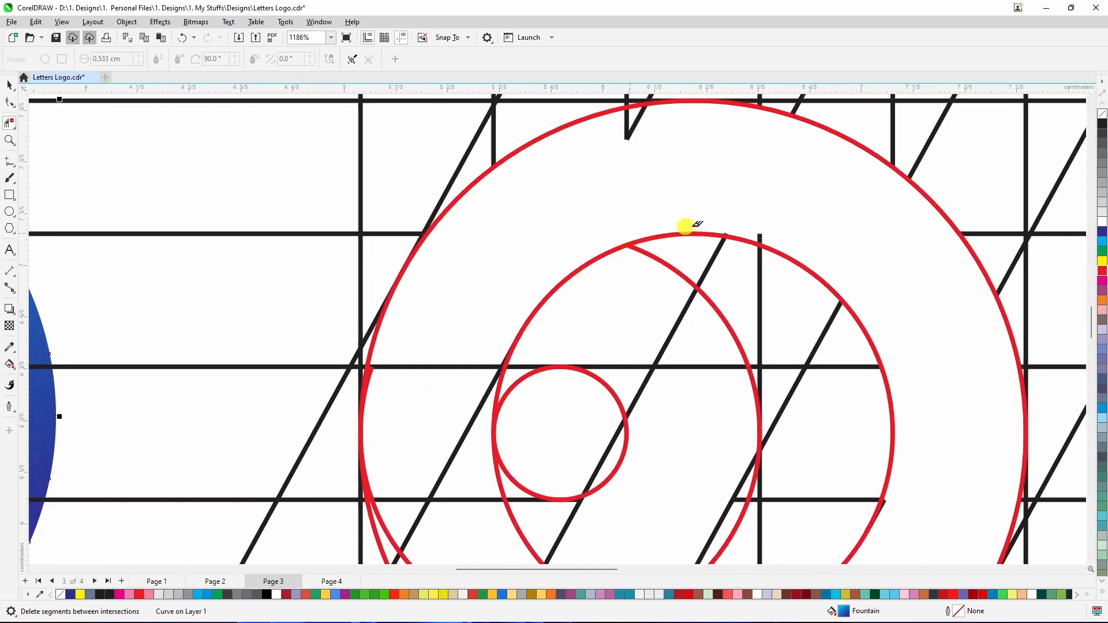
{"action": "key", "text": "ctrl+z"}
{"action": "scroll", "coordinate": [620, 233], "scroll_direction": "up", "scroll_amount": 4}
{"action": "scroll", "coordinate": [622, 233], "scroll_direction": "up", "scroll_amount": 5}
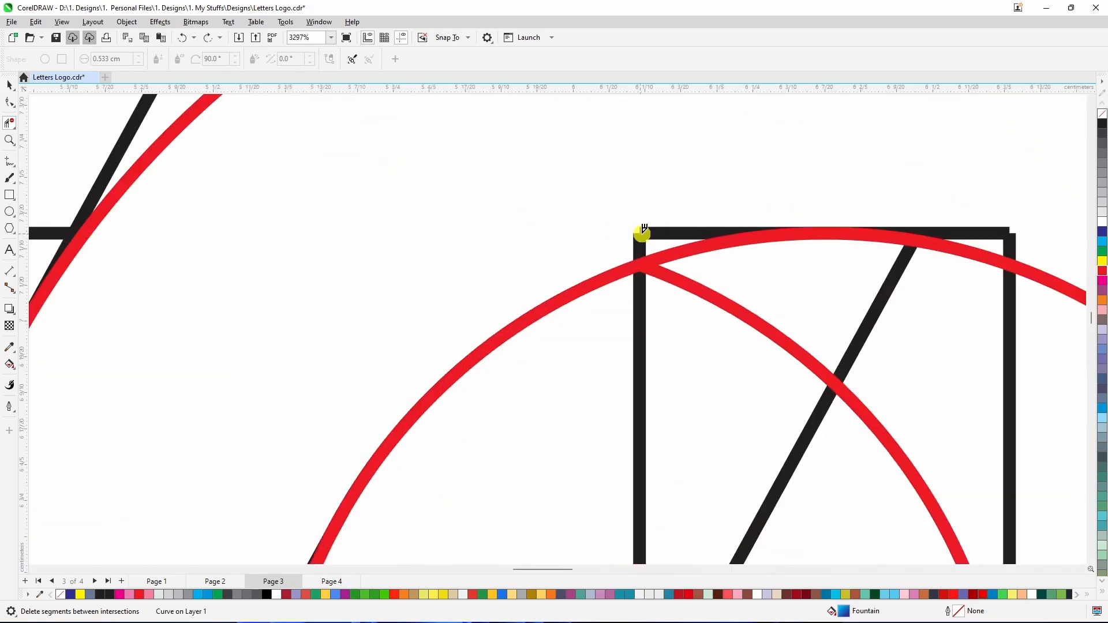
{"action": "left_click", "coordinate": [646, 231]}
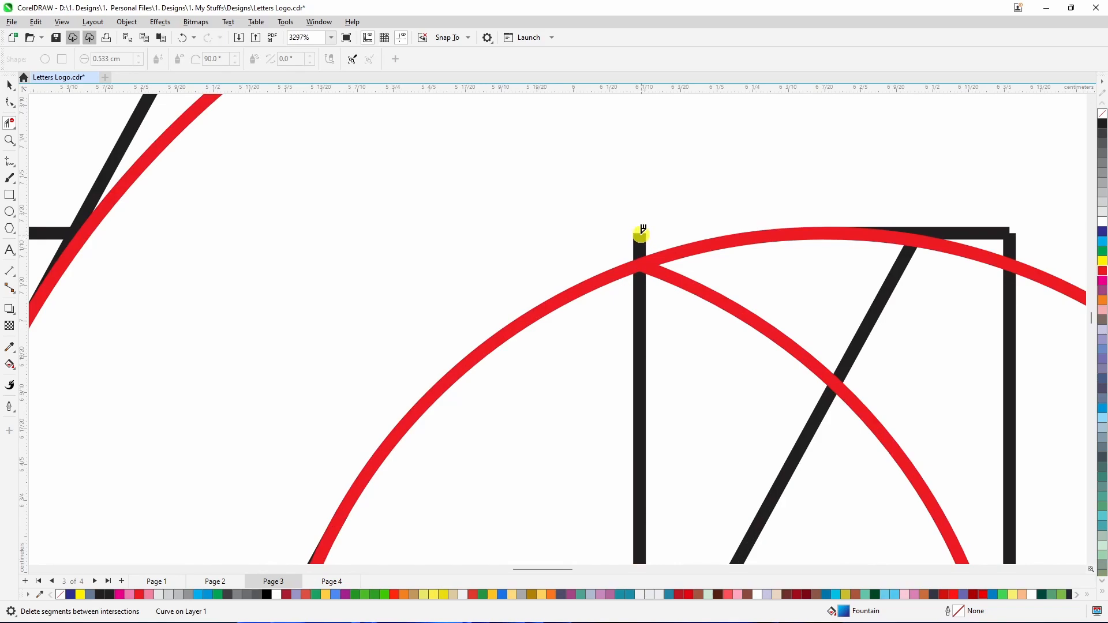
{"action": "scroll", "coordinate": [639, 231], "scroll_direction": "down", "scroll_amount": 3}
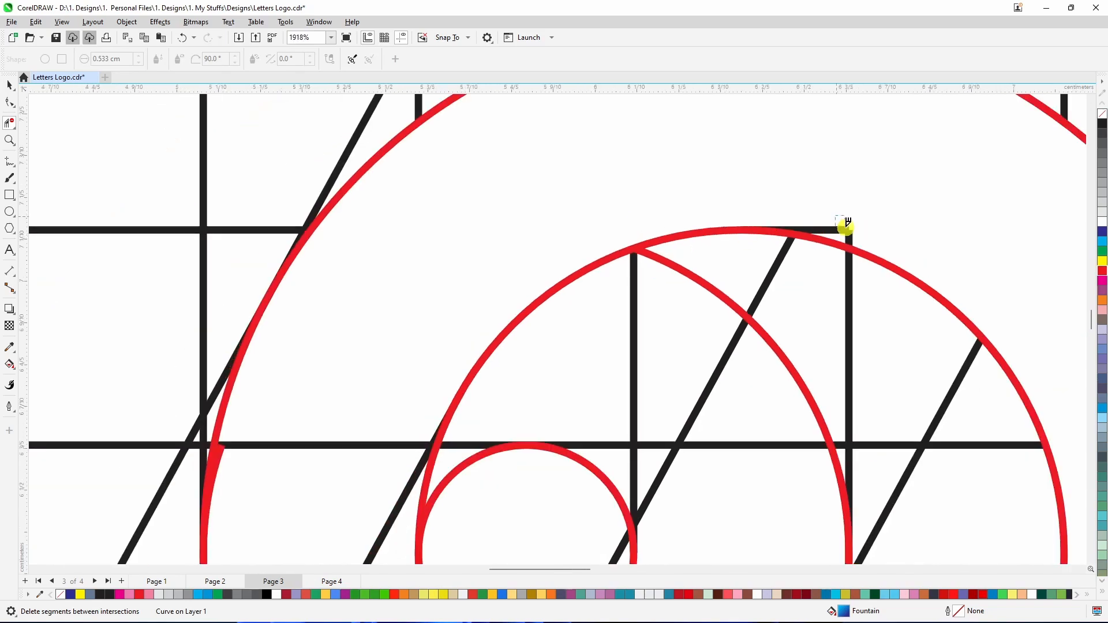
{"action": "left_click", "coordinate": [852, 230]}
{"action": "key", "text": "ctrl+z"}
- Try to delete the small horizontal stub above the inner circle's top arc where the slanted line meets it
{"action": "scroll", "coordinate": [799, 220], "scroll_direction": "up", "scroll_amount": 5}
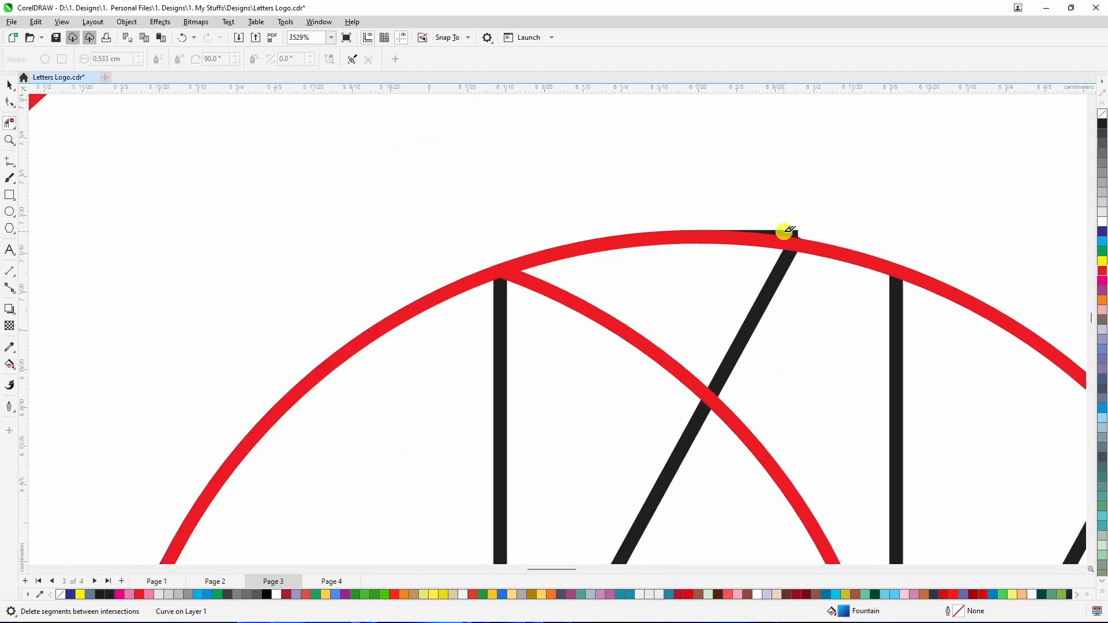
{"action": "left_click", "coordinate": [824, 241]}
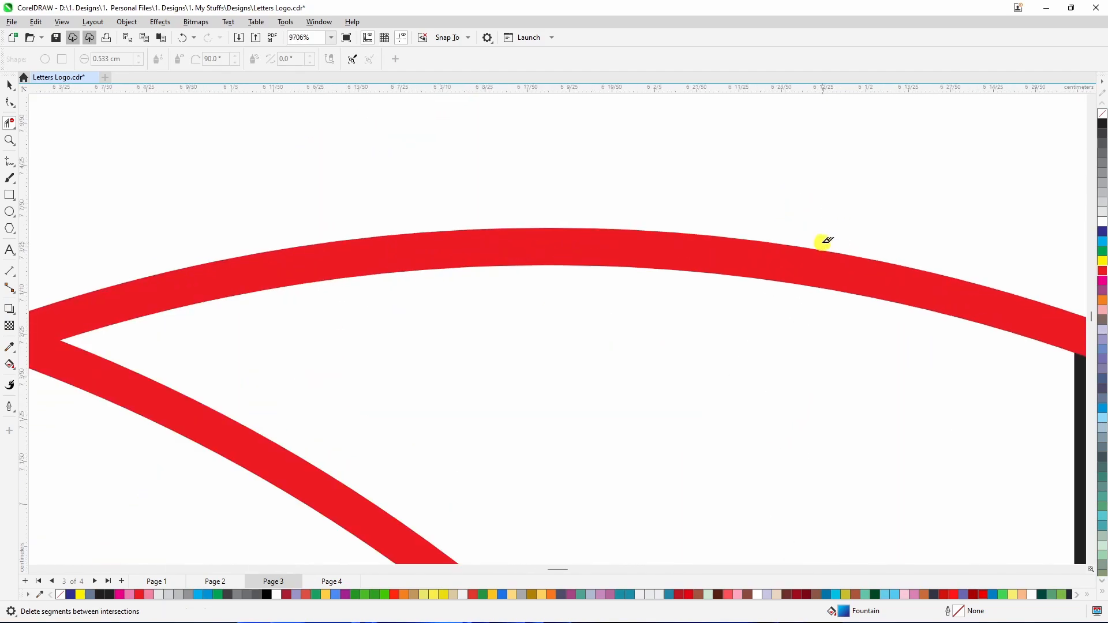
{"action": "key", "text": "ctrl+z"}
{"action": "scroll", "coordinate": [815, 240], "scroll_direction": "up", "scroll_amount": 2}
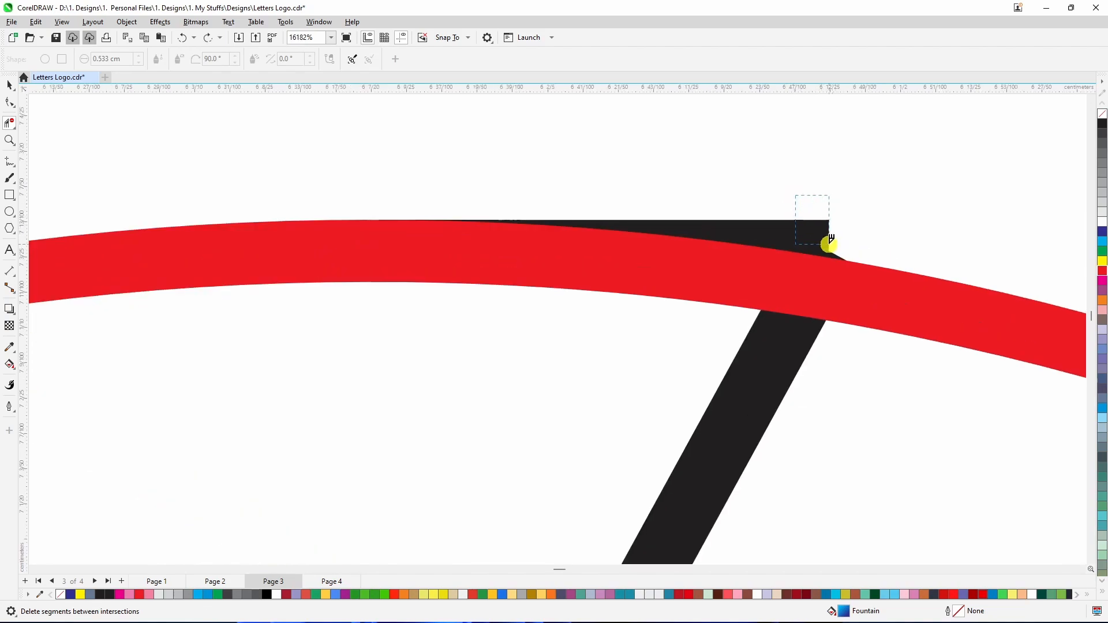
{"action": "left_click_drag", "start_coordinate": [830, 247], "coordinate": [829, 249]}
{"action": "scroll", "coordinate": [829, 248], "scroll_direction": "down", "scroll_amount": 8}
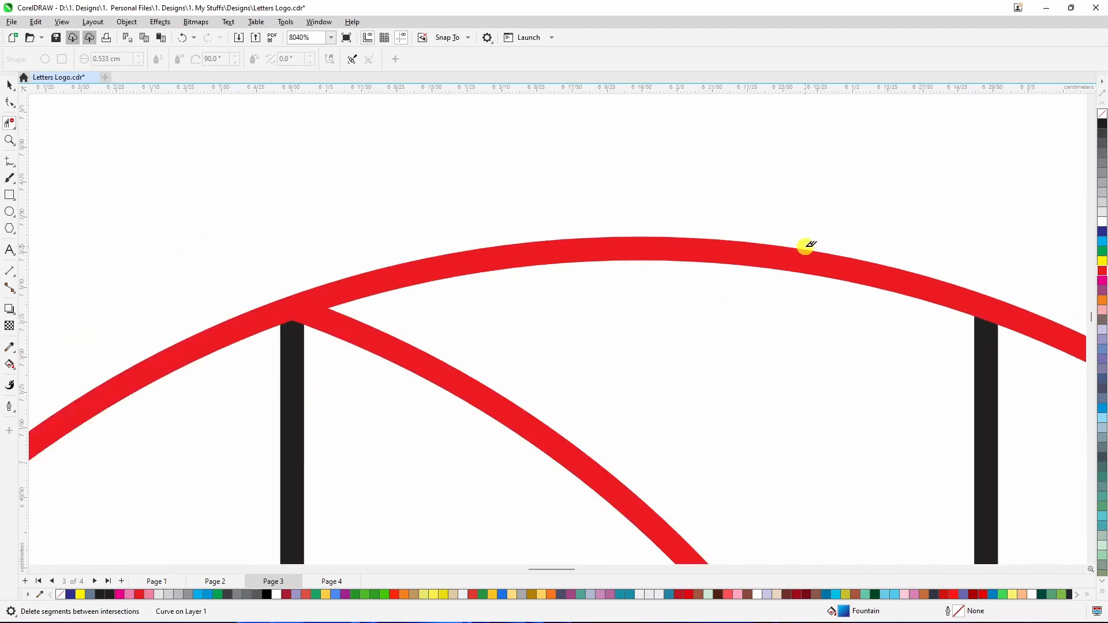
{"action": "key", "text": "ctrl+z"}
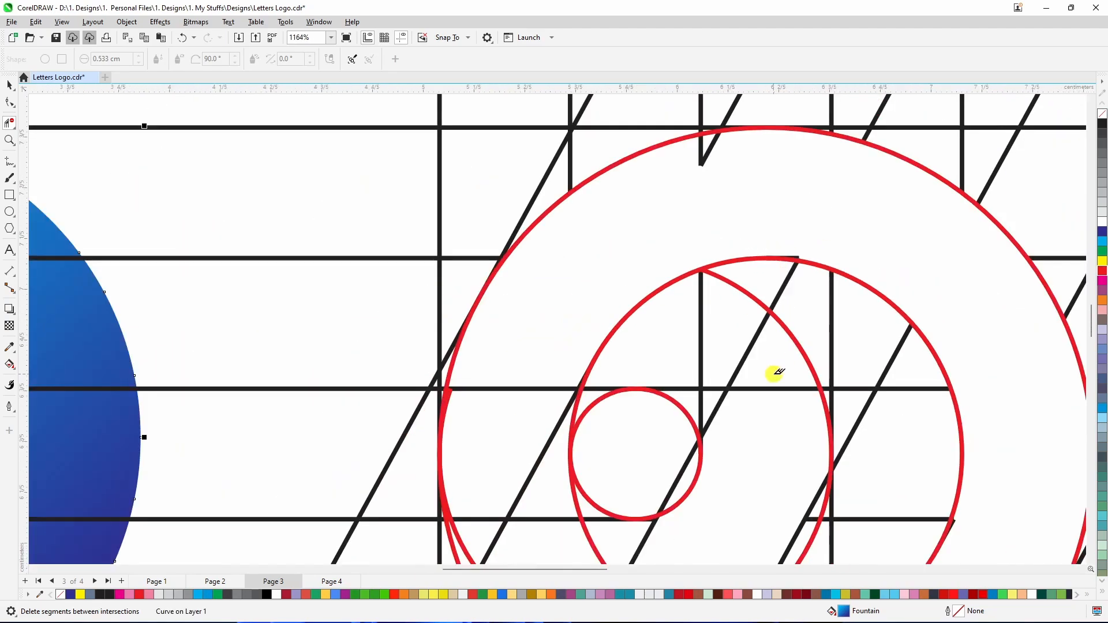
- Delete only the remaining horizontal stub above the inner circle's top arc, keeping the slanted line inside the circle
{"action": "scroll", "coordinate": [767, 372], "scroll_direction": "down", "scroll_amount": 6}
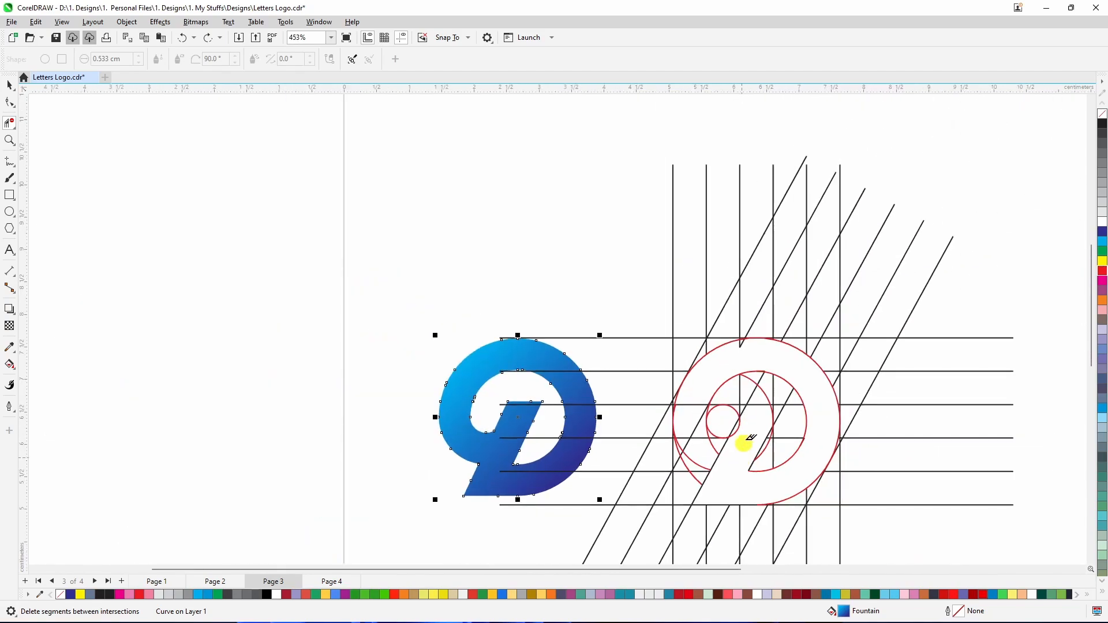
{"action": "scroll", "coordinate": [744, 442], "scroll_direction": "up", "scroll_amount": 3}
{"action": "scroll", "coordinate": [761, 338], "scroll_direction": "up", "scroll_amount": 2}
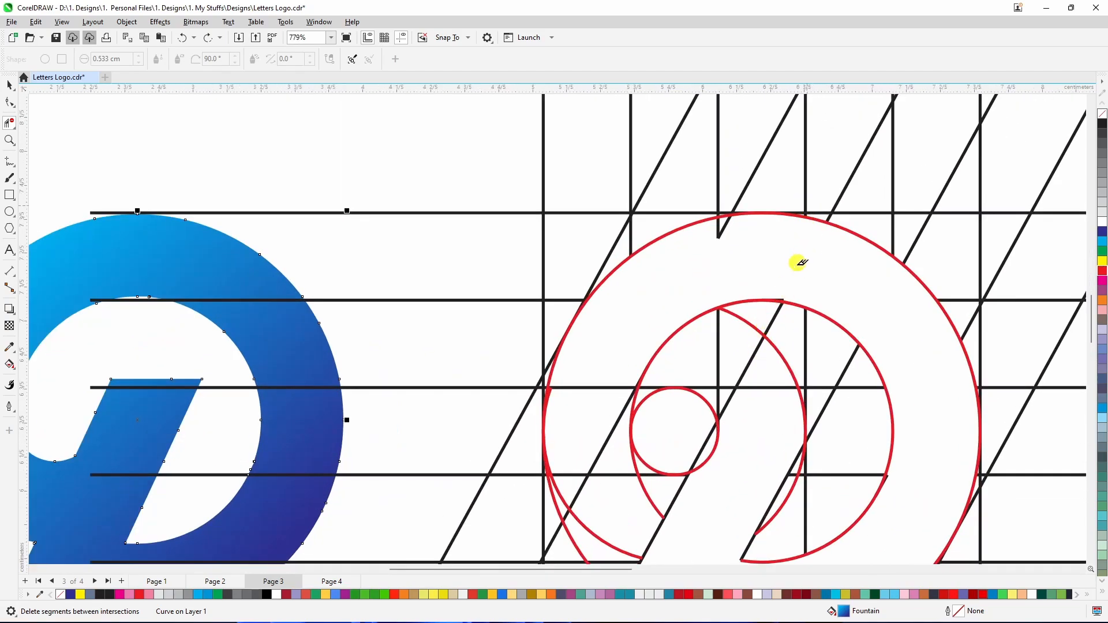
{"action": "scroll", "coordinate": [781, 300], "scroll_direction": "up", "scroll_amount": 8}
{"action": "scroll", "coordinate": [792, 292], "scroll_direction": "up", "scroll_amount": 8}
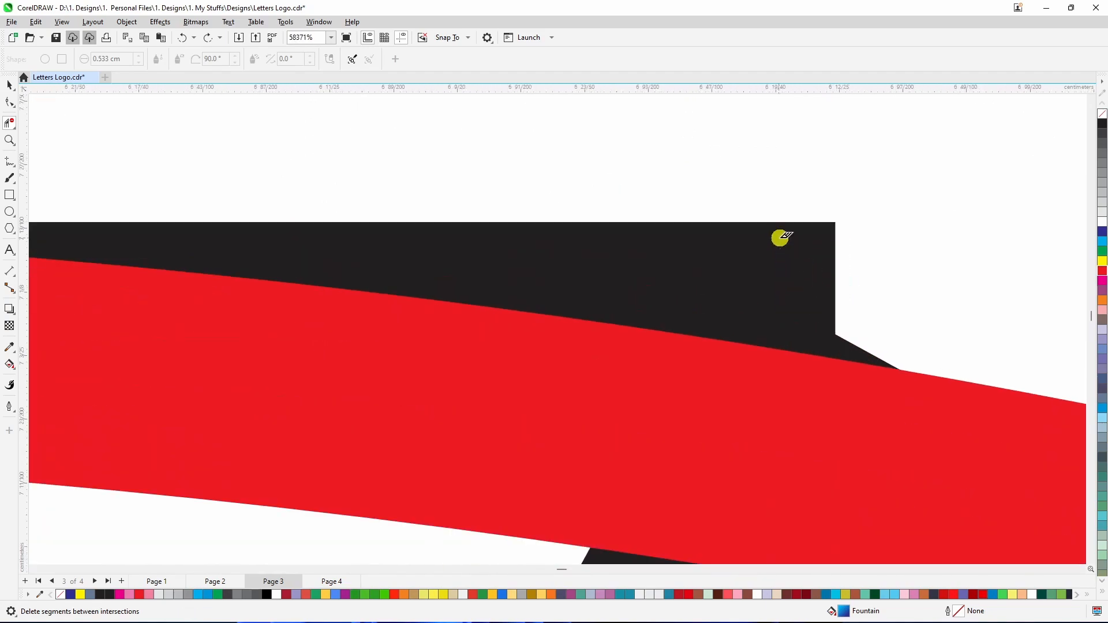
{"action": "left_click_drag", "start_coordinate": [711, 179], "coordinate": [864, 333]}
{"action": "scroll", "coordinate": [771, 289], "scroll_direction": "down", "scroll_amount": 14}
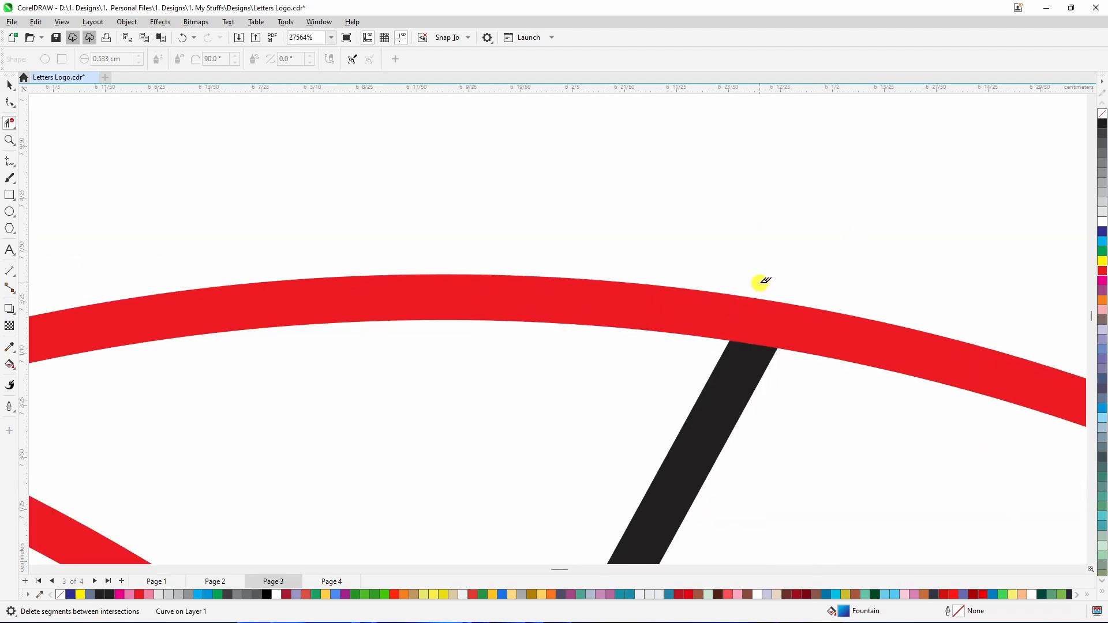
{"action": "scroll", "coordinate": [762, 281], "scroll_direction": "down", "scroll_amount": 6}
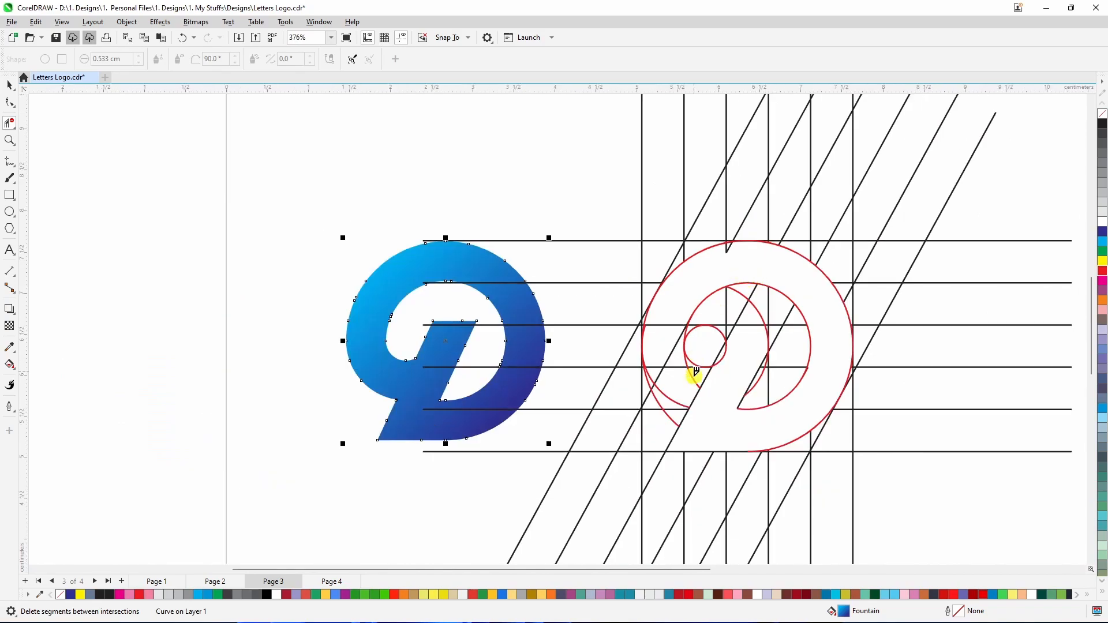
- Delete the third and fourth horizontal line segments and the slanted and vertical segments crossing the letter's left band
{"action": "scroll", "coordinate": [687, 363], "scroll_direction": "up", "scroll_amount": 4}
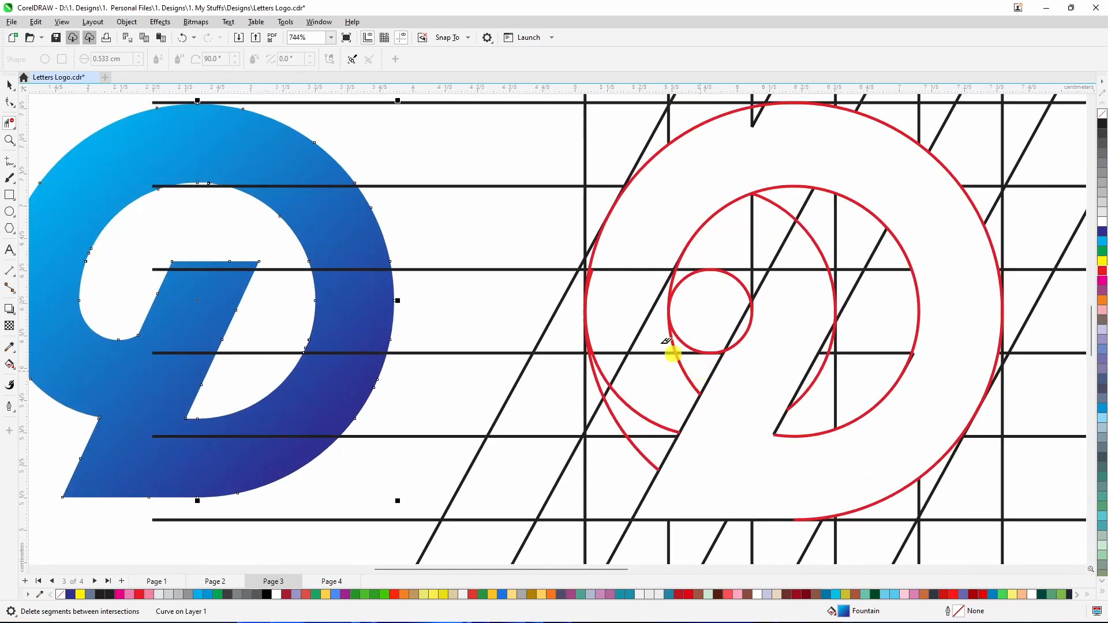
{"action": "left_click", "coordinate": [637, 267]}
{"action": "left_click", "coordinate": [645, 318]}
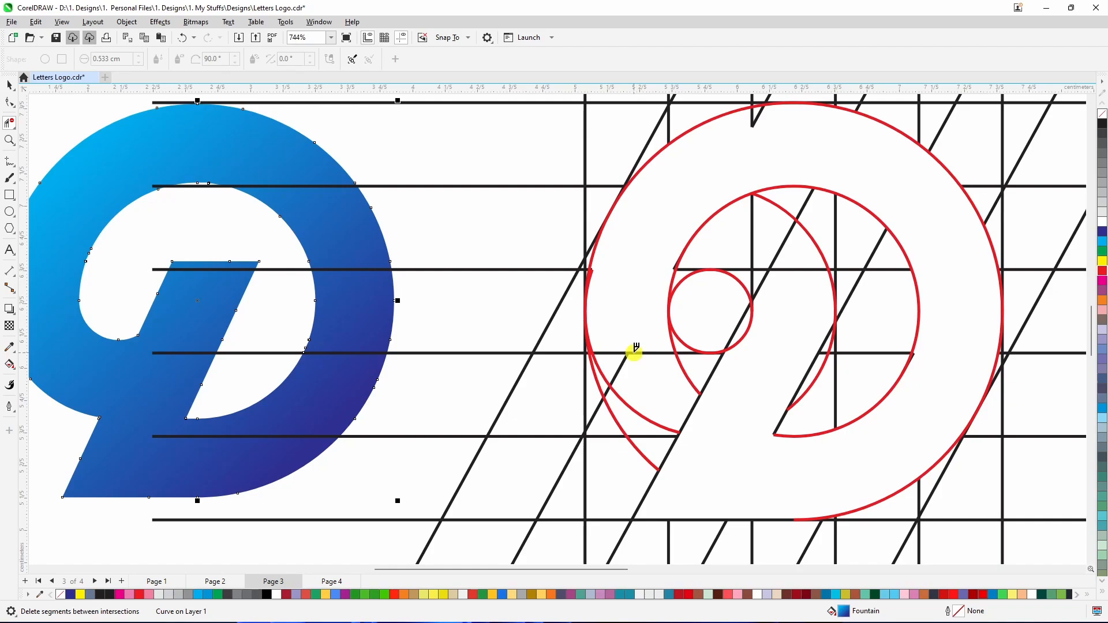
{"action": "left_click", "coordinate": [634, 352]}
{"action": "left_click", "coordinate": [618, 353]}
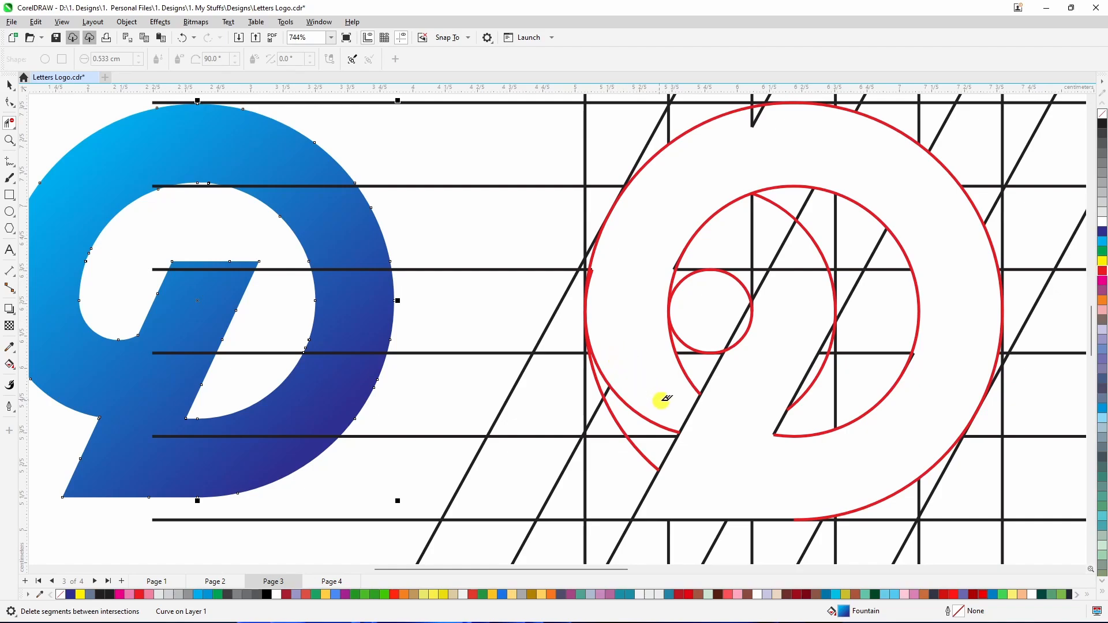
- Delete the slanted line and inner arc segments crossing the letter's stem below the small circle, plus the arc's leftover end at the fourth horizontal line
{"action": "left_click_drag", "start_coordinate": [664, 366], "coordinate": [718, 405]}
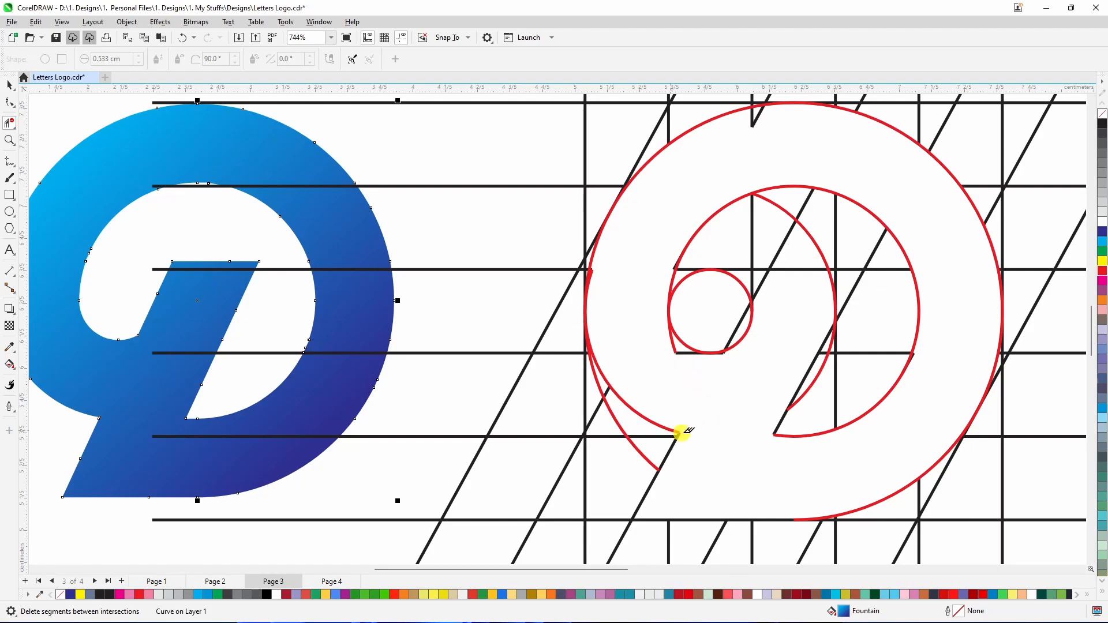
{"action": "scroll", "coordinate": [675, 355], "scroll_direction": "up", "scroll_amount": 2}
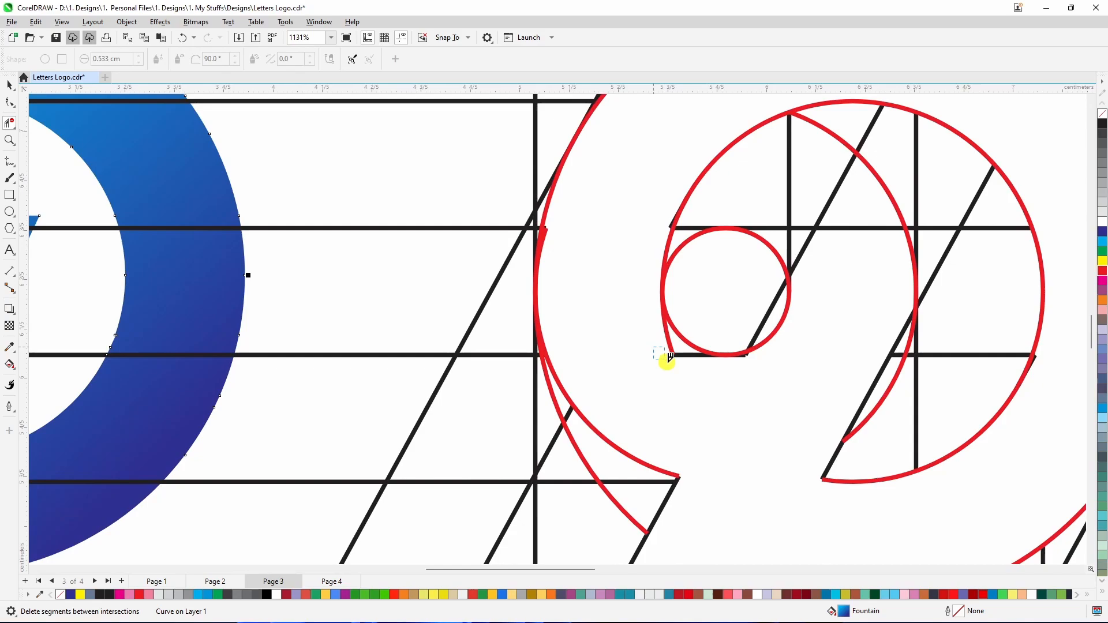
{"action": "left_click_drag", "start_coordinate": [666, 360], "coordinate": [682, 379]}
{"action": "scroll", "coordinate": [670, 253], "scroll_direction": "down", "scroll_amount": 3}
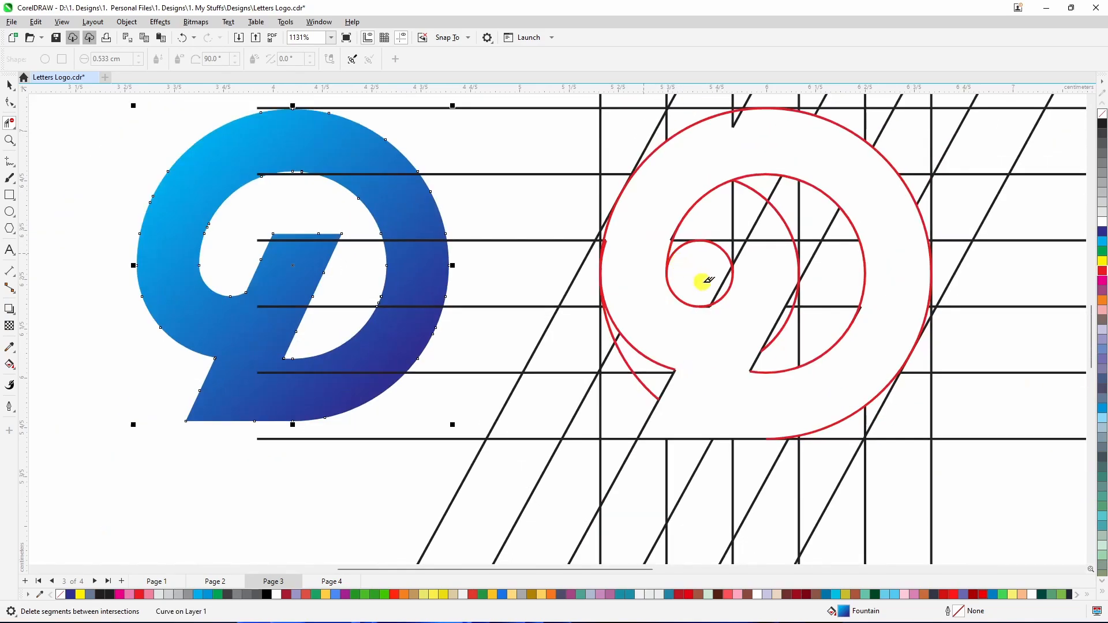
{"action": "scroll", "coordinate": [667, 260], "scroll_direction": "down", "scroll_amount": 2}
{"action": "scroll", "coordinate": [663, 252], "scroll_direction": "up", "scroll_amount": 4}
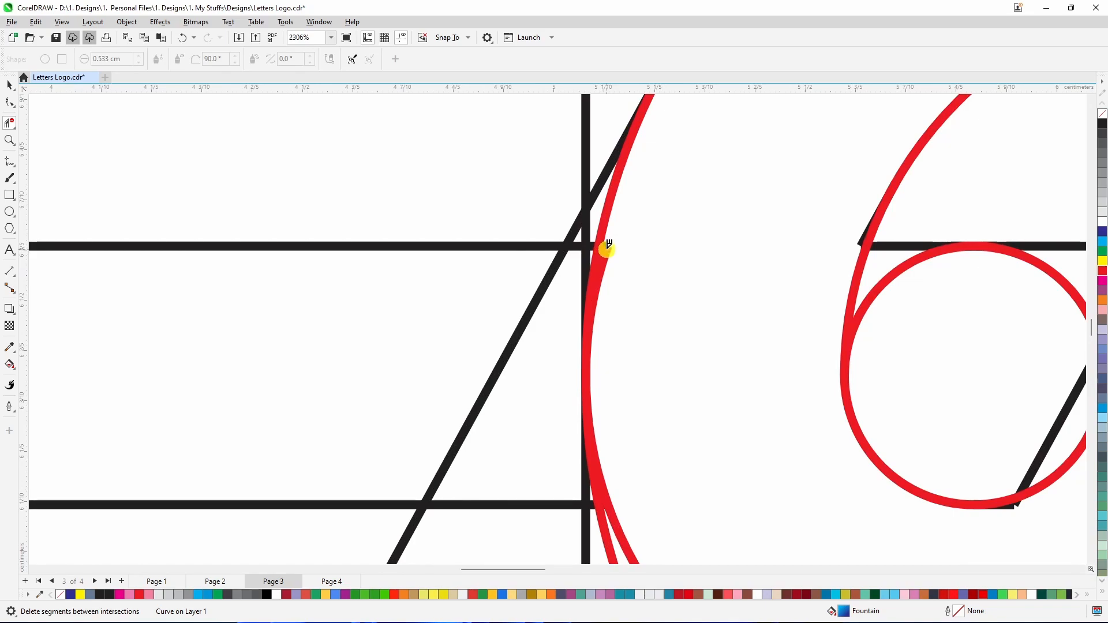
{"action": "scroll", "coordinate": [611, 250], "scroll_direction": "down", "scroll_amount": 2}
{"action": "scroll", "coordinate": [609, 252], "scroll_direction": "up", "scroll_amount": 2}
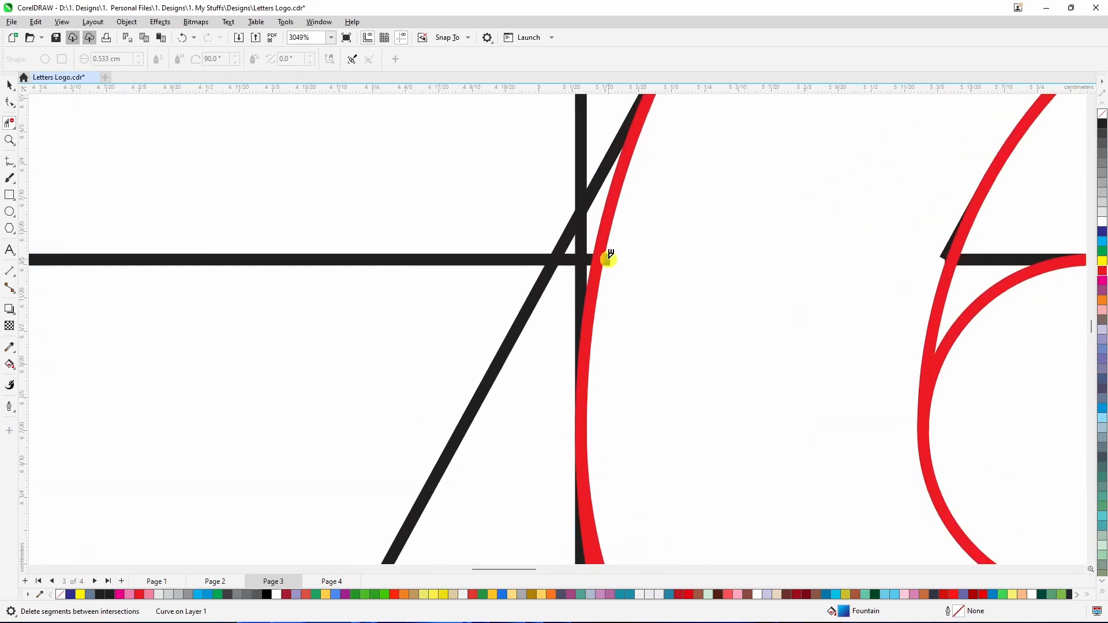
{"action": "scroll", "coordinate": [611, 258], "scroll_direction": "down", "scroll_amount": 5}
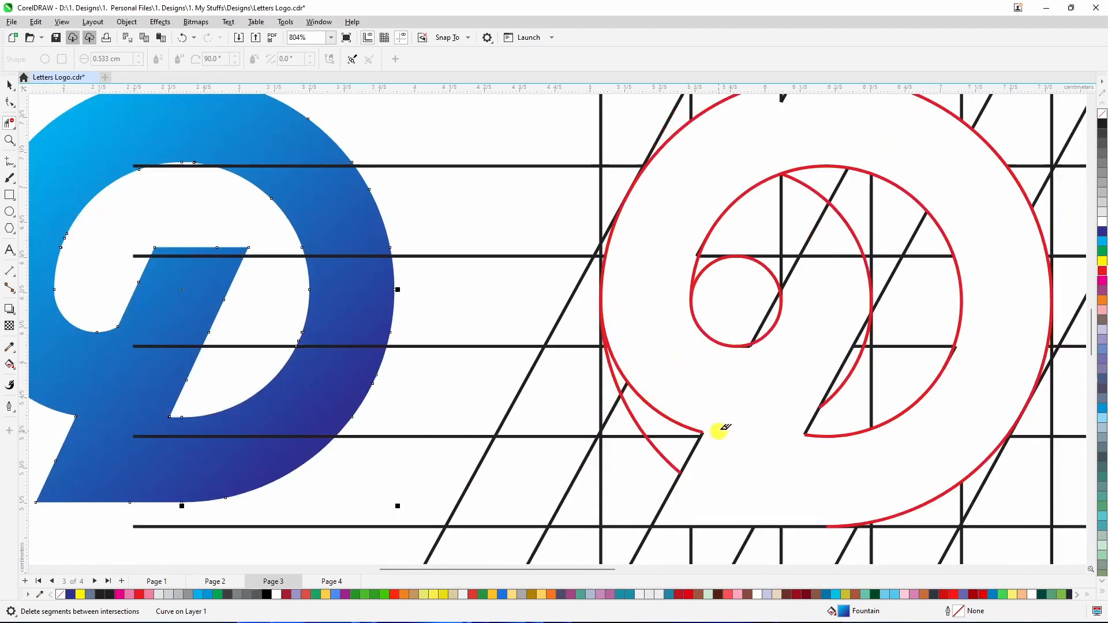
- Try to delete the horizontal stub beneath the small circle where the slanted line meets it
{"action": "scroll", "coordinate": [759, 334], "scroll_direction": "up", "scroll_amount": 4}
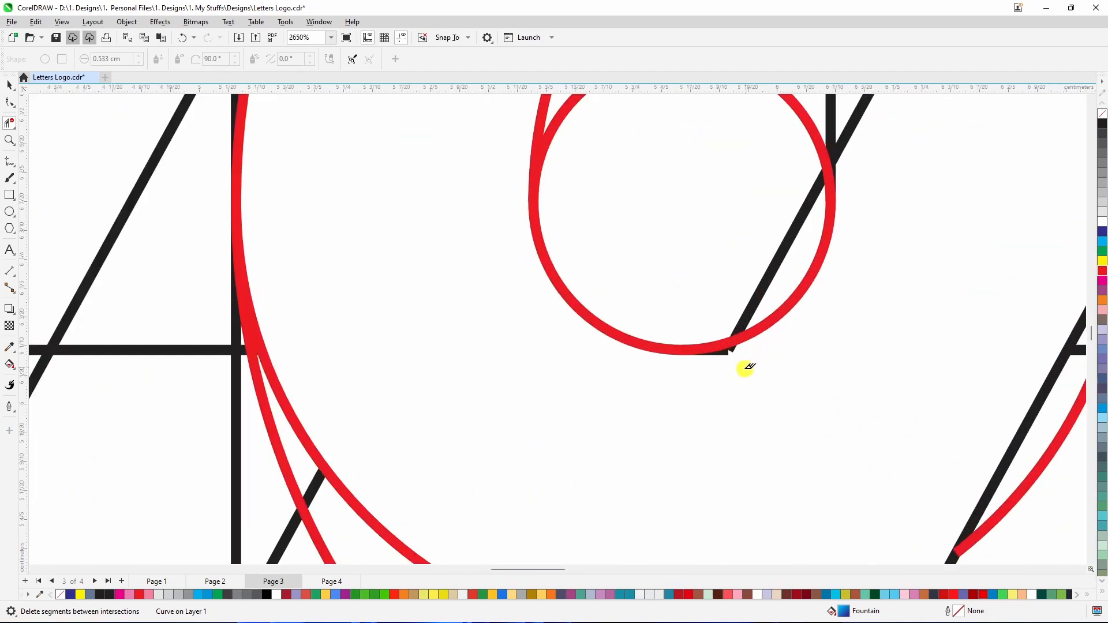
{"action": "left_click", "coordinate": [719, 347]}
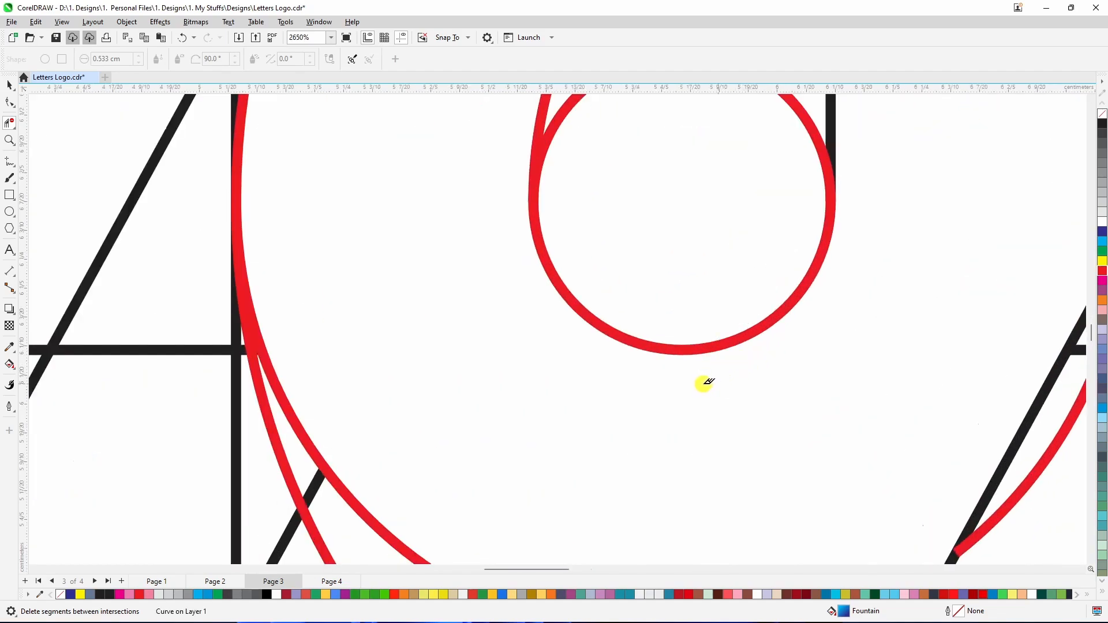
{"action": "scroll", "coordinate": [695, 382], "scroll_direction": "down", "scroll_amount": 4}
{"action": "key", "text": "ctrl+z"}
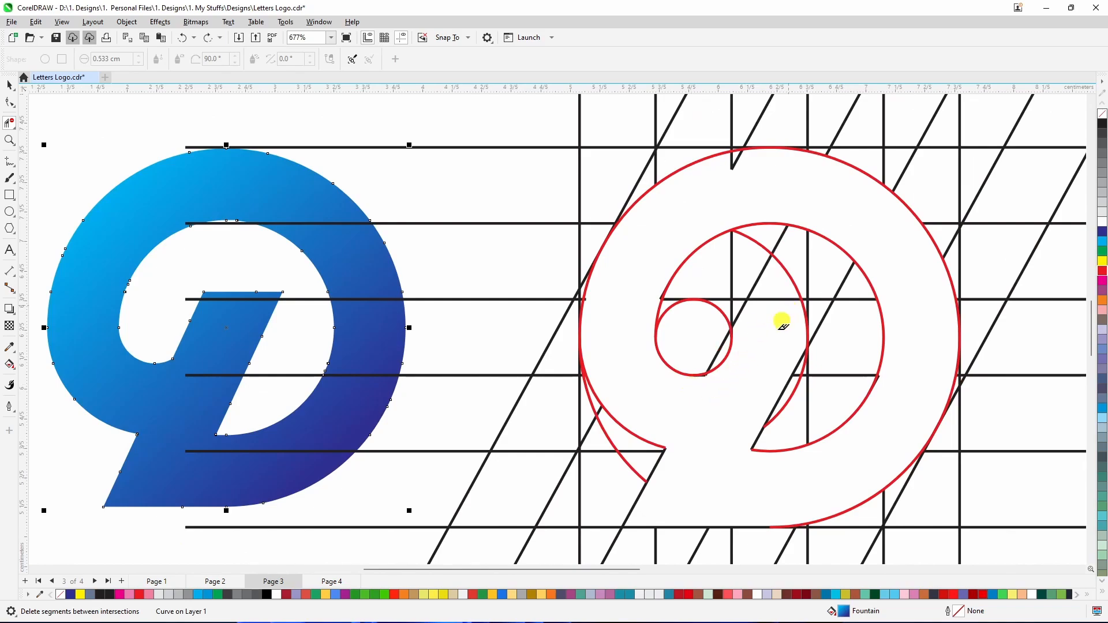
- Delete only the horizontal and slanted stubs projecting below the small circle, keeping the slanted line inside it
{"action": "scroll", "coordinate": [706, 381], "scroll_direction": "up", "scroll_amount": 2}
{"action": "scroll", "coordinate": [704, 383], "scroll_direction": "up", "scroll_amount": 8}
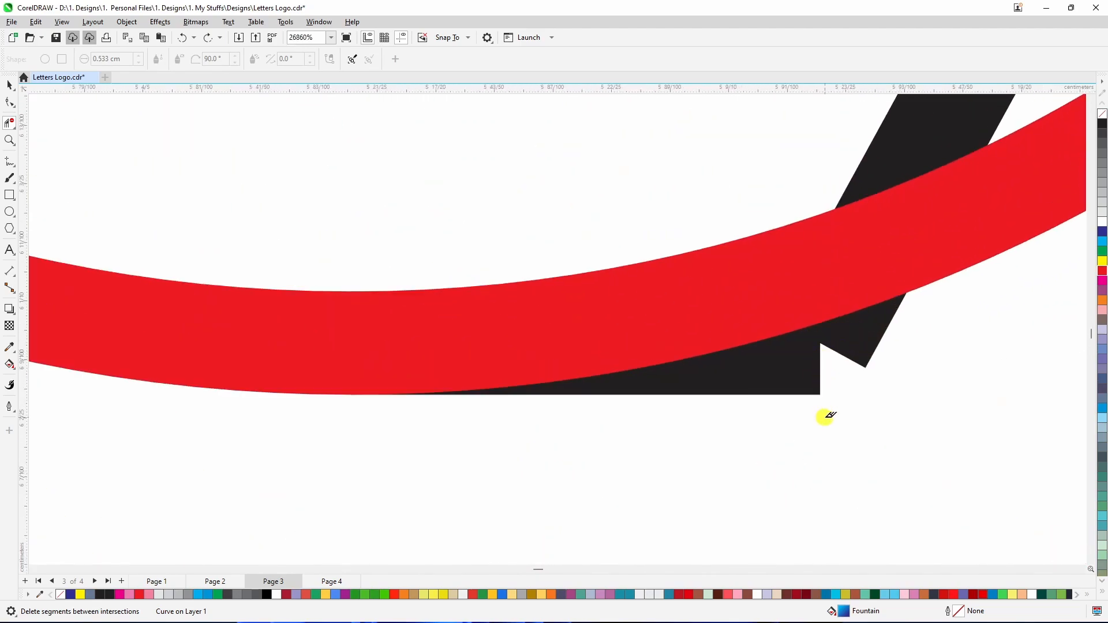
{"action": "left_click_drag", "start_coordinate": [825, 416], "coordinate": [794, 335]}
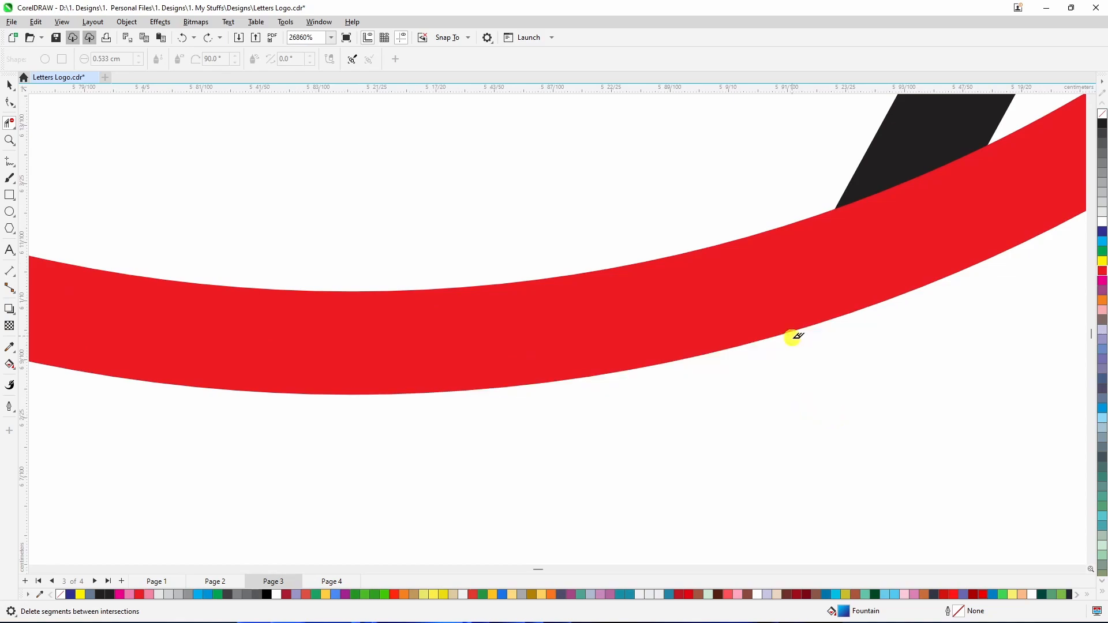
{"action": "scroll", "coordinate": [646, 400], "scroll_direction": "down", "scroll_amount": 2}
{"action": "scroll", "coordinate": [643, 403], "scroll_direction": "down", "scroll_amount": 8}
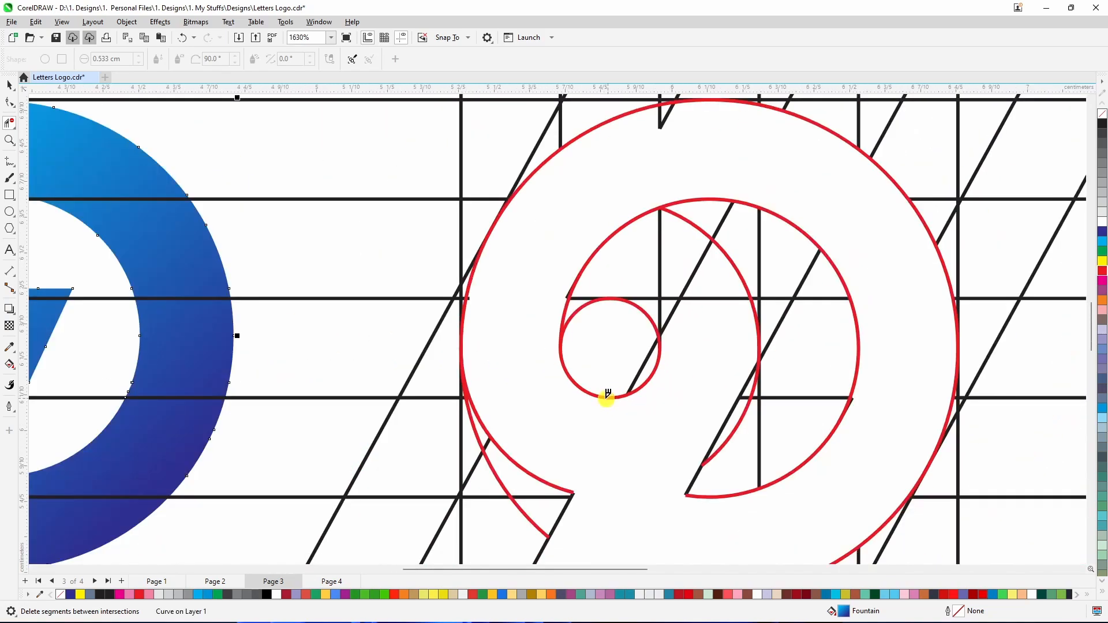
- Delete the slanted line remnant projecting outside the inner circle's left edge at the third horizontal line
{"action": "scroll", "coordinate": [577, 326], "scroll_direction": "up", "scroll_amount": 7}
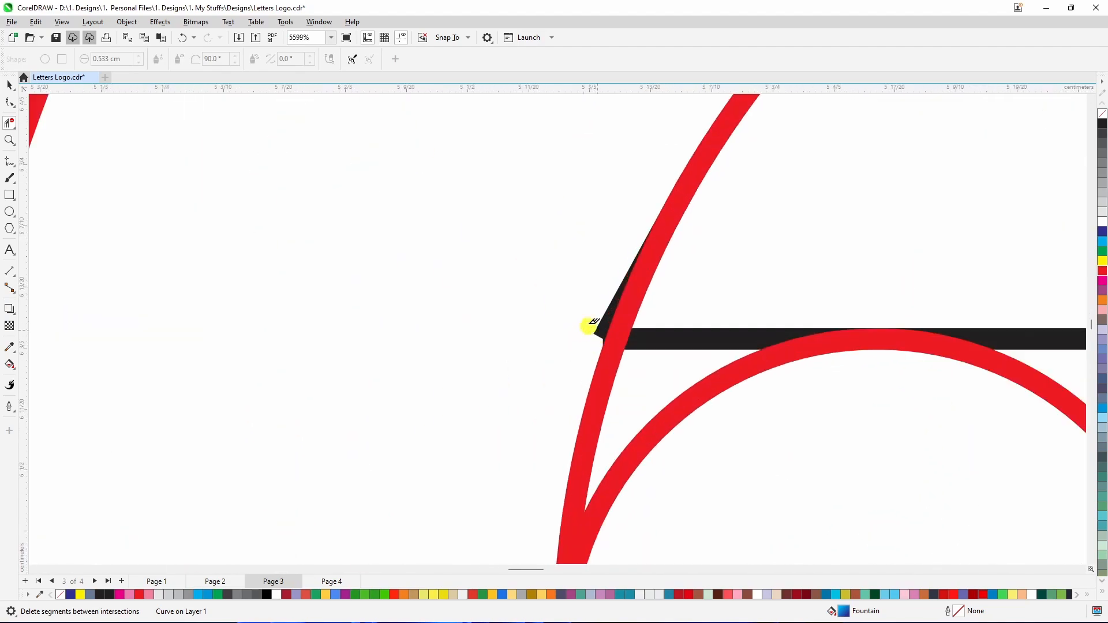
{"action": "left_click_drag", "start_coordinate": [563, 299], "coordinate": [606, 354]}
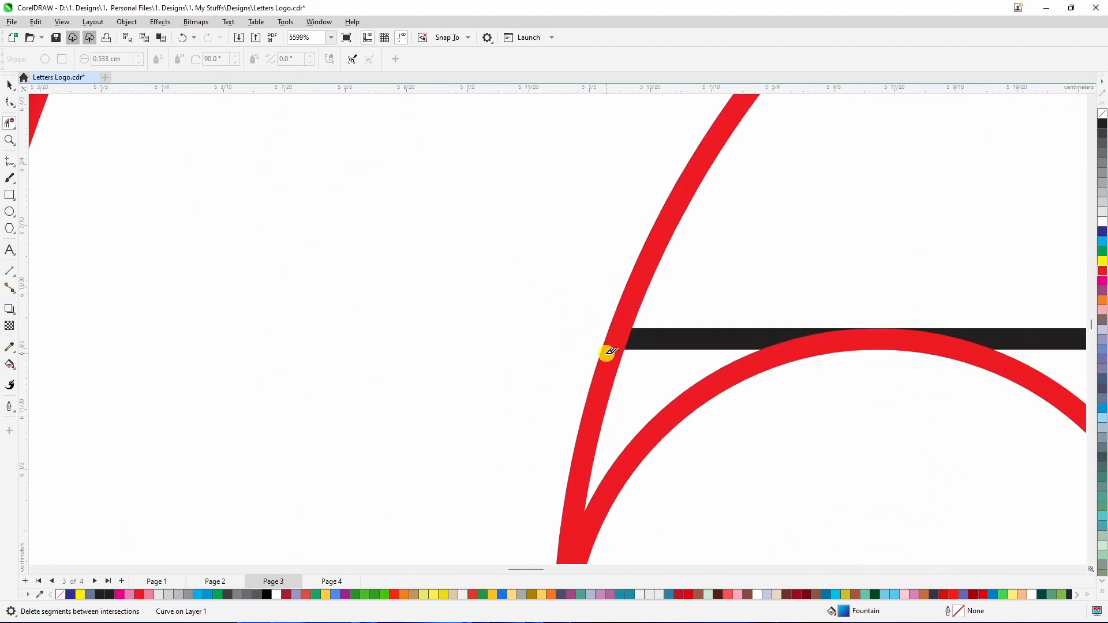
{"action": "scroll", "coordinate": [529, 371], "scroll_direction": "down", "scroll_amount": 4}
{"action": "scroll", "coordinate": [625, 352], "scroll_direction": "down", "scroll_amount": 3}
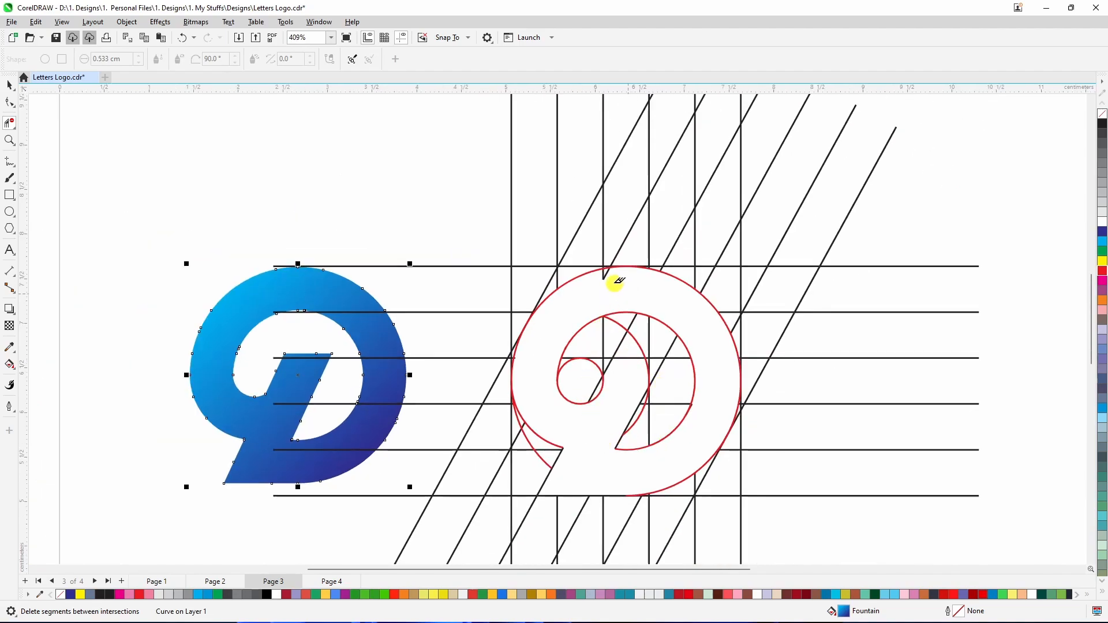
- Delete the pointed remnant of vertical and slanted lines hanging below the outer circle's top arc
{"action": "scroll", "coordinate": [613, 301], "scroll_direction": "up", "scroll_amount": 4}
{"action": "left_click_drag", "start_coordinate": [654, 336], "coordinate": [659, 338]}
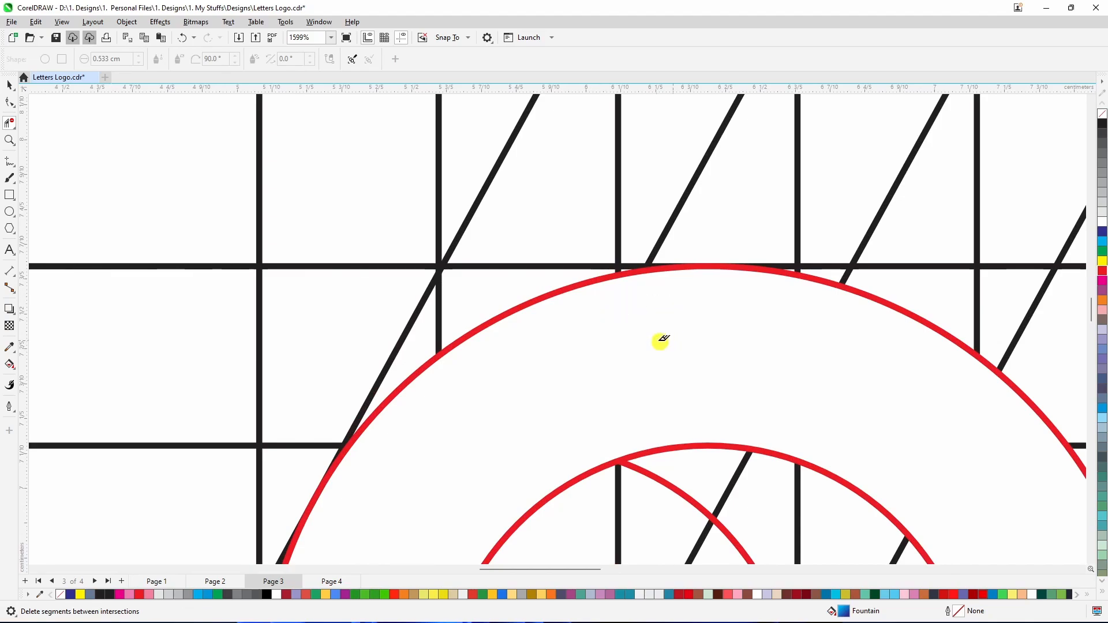
{"action": "key", "text": "F3"}
{"action": "scroll", "coordinate": [689, 343], "scroll_direction": "down", "scroll_amount": 2}
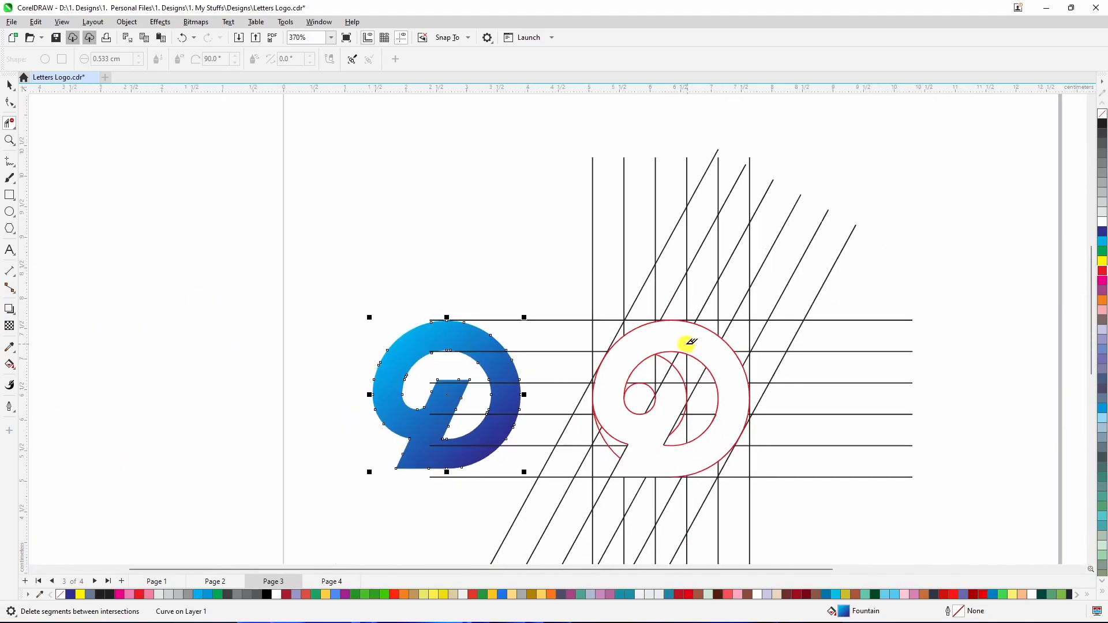
- Delete the medium circle's arc segment that crosses the slanted stem below the third horizontal line
{"action": "scroll", "coordinate": [681, 390], "scroll_direction": "up", "scroll_amount": 3}
{"action": "scroll", "coordinate": [684, 379], "scroll_direction": "up", "scroll_amount": 4}
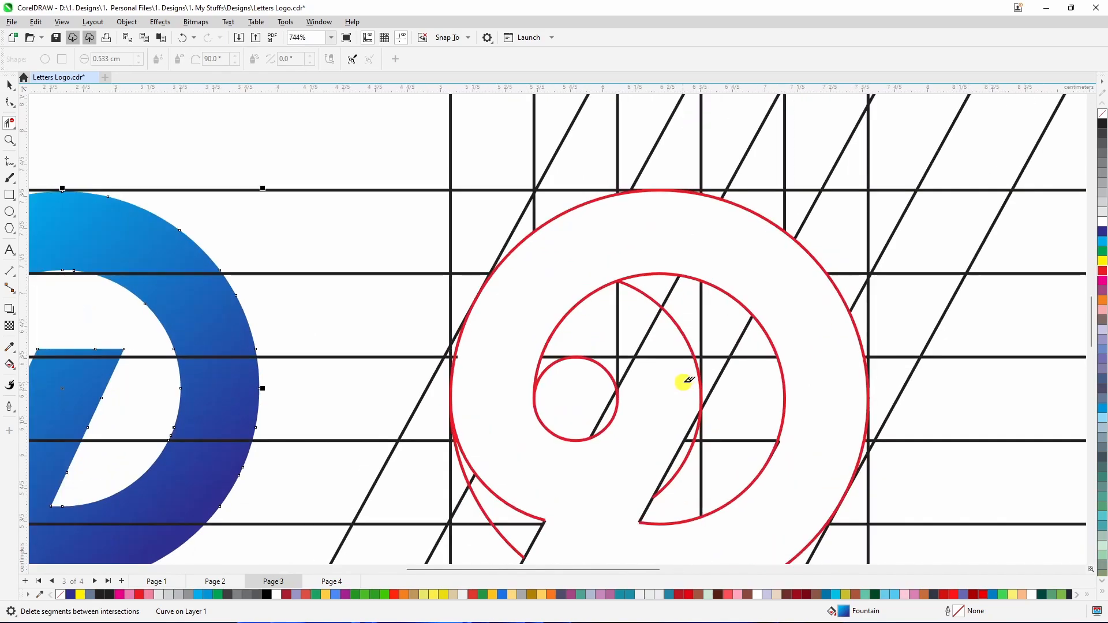
{"action": "left_click", "coordinate": [715, 338]}
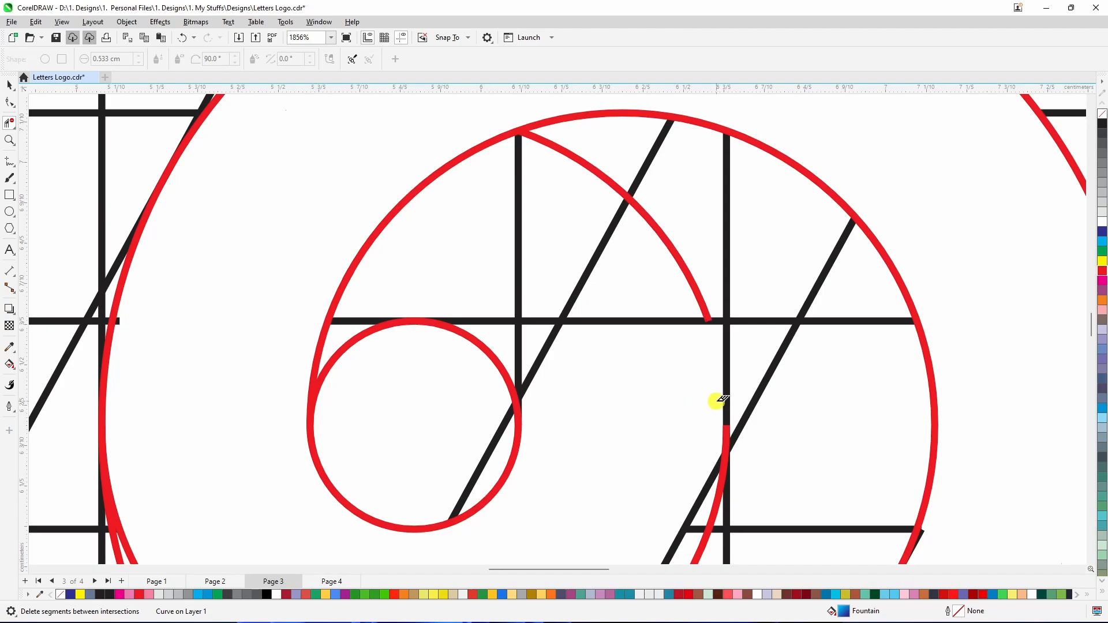
{"action": "scroll", "coordinate": [715, 402], "scroll_direction": "down", "scroll_amount": 1}
{"action": "scroll", "coordinate": [663, 415], "scroll_direction": "down", "scroll_amount": 1}
{"action": "scroll", "coordinate": [685, 427], "scroll_direction": "down", "scroll_amount": 1}
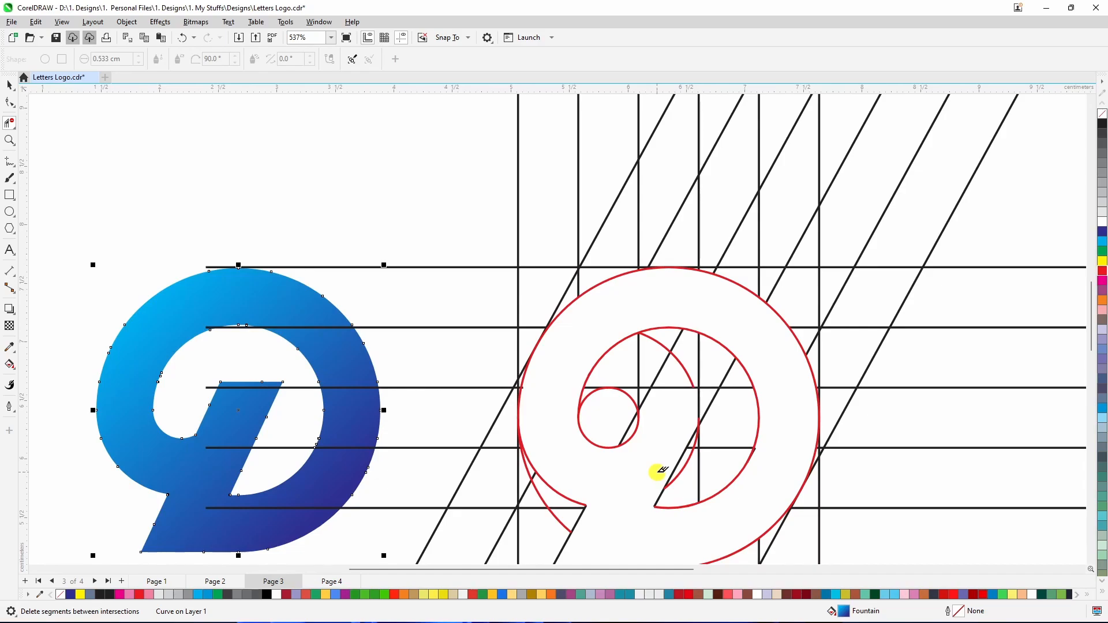
- Delete the vertical line segment crossing the slanted stem between the third horizontal line and the stem's right edge
{"action": "scroll", "coordinate": [701, 416], "scroll_direction": "up", "scroll_amount": 4}
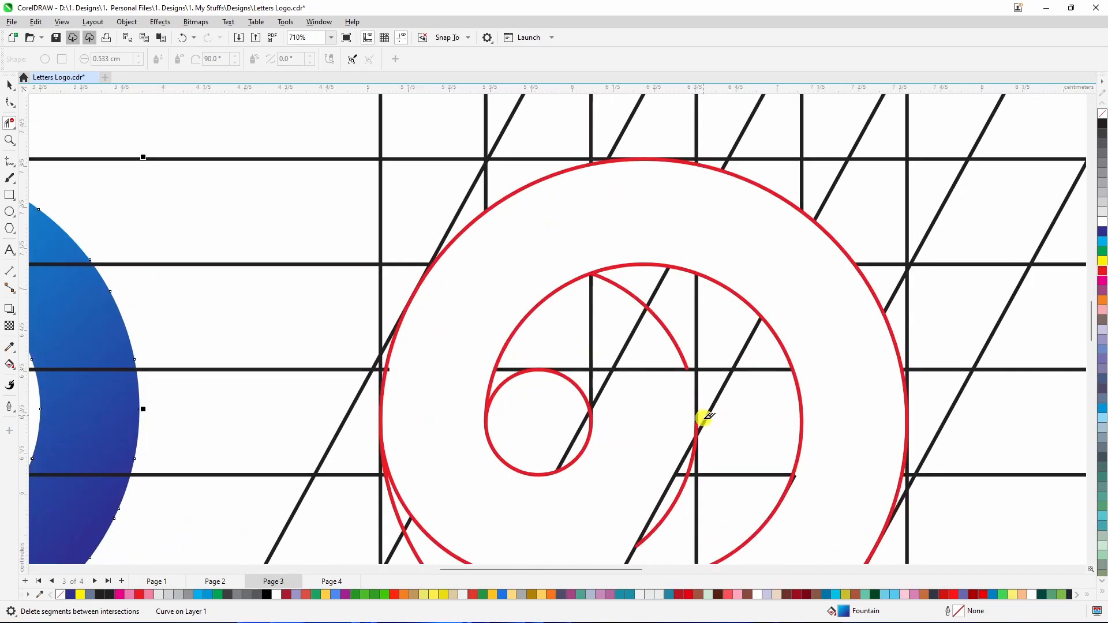
{"action": "left_click", "coordinate": [693, 383]}
{"action": "scroll", "coordinate": [670, 386], "scroll_direction": "down", "scroll_amount": 3}
{"action": "scroll", "coordinate": [667, 420], "scroll_direction": "up", "scroll_amount": 2}
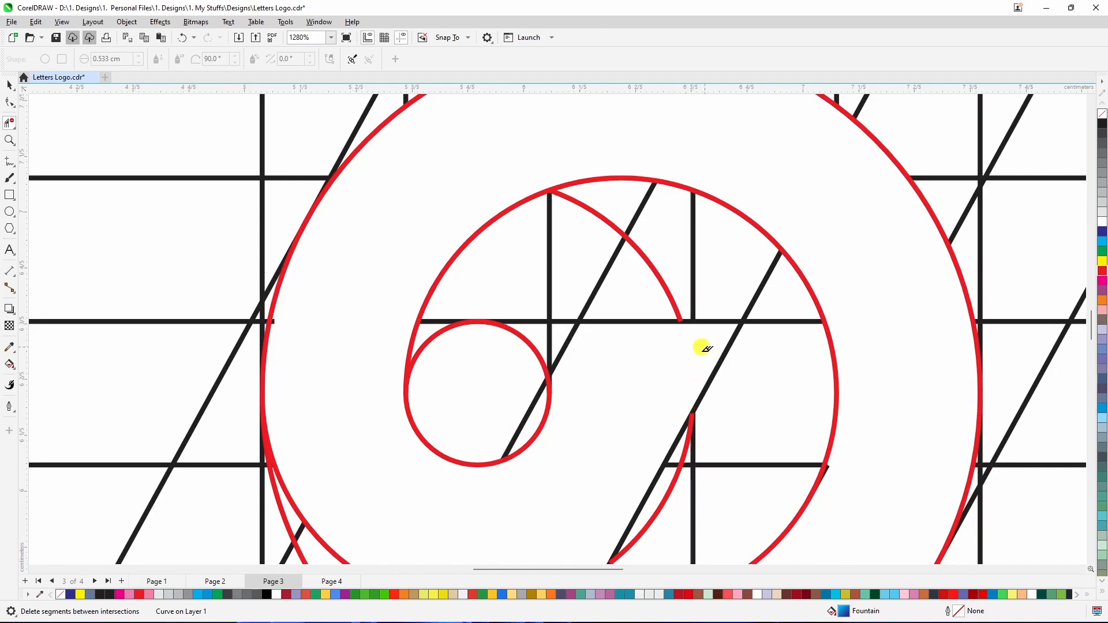
{"action": "scroll", "coordinate": [618, 450], "scroll_direction": "down", "scroll_amount": 3}
{"action": "scroll", "coordinate": [641, 428], "scroll_direction": "down", "scroll_amount": 2}
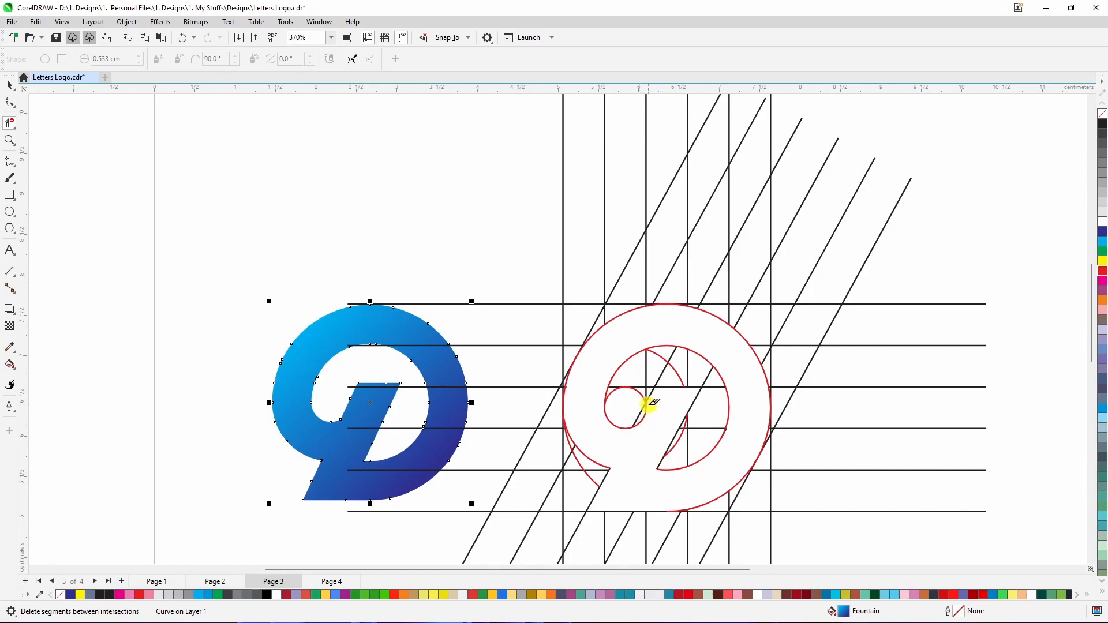
- Delete the small circle's arc to the right of the slanted line so the stem's left side is clear
{"action": "scroll", "coordinate": [650, 402], "scroll_direction": "up", "scroll_amount": 4}
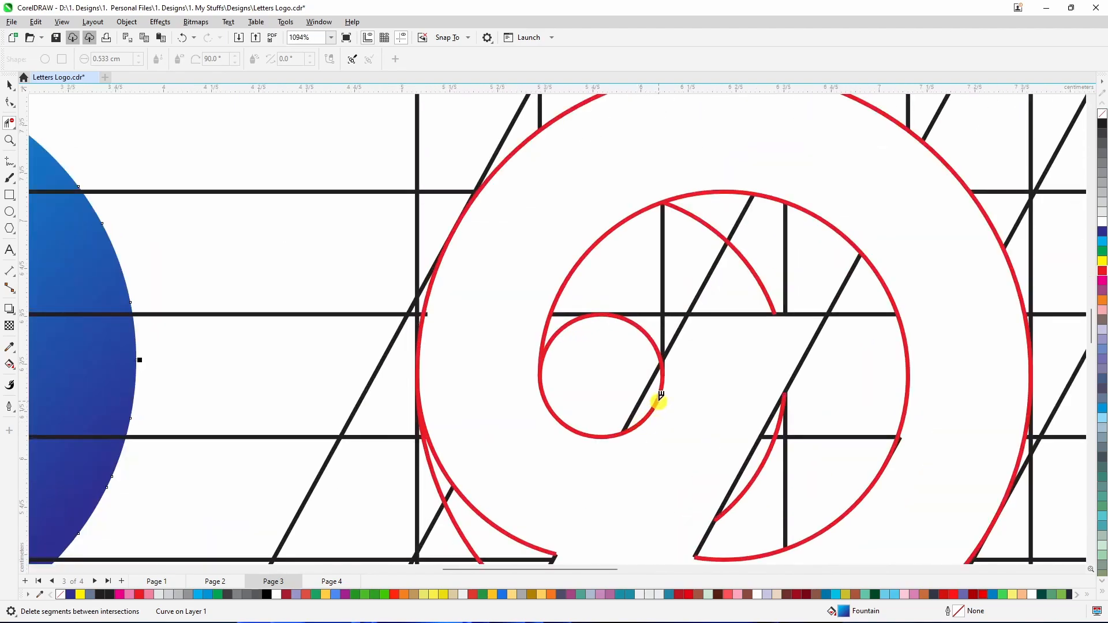
{"action": "left_click", "coordinate": [664, 368]}
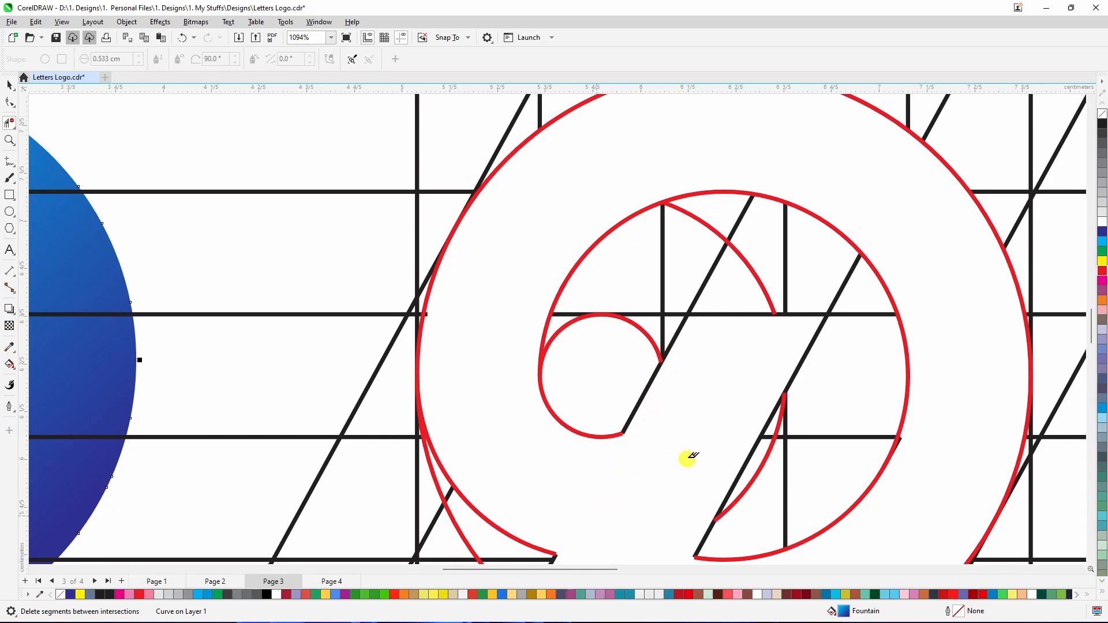
{"action": "scroll", "coordinate": [673, 415], "scroll_direction": "down", "scroll_amount": 5}
{"action": "scroll", "coordinate": [653, 376], "scroll_direction": "up", "scroll_amount": 1}
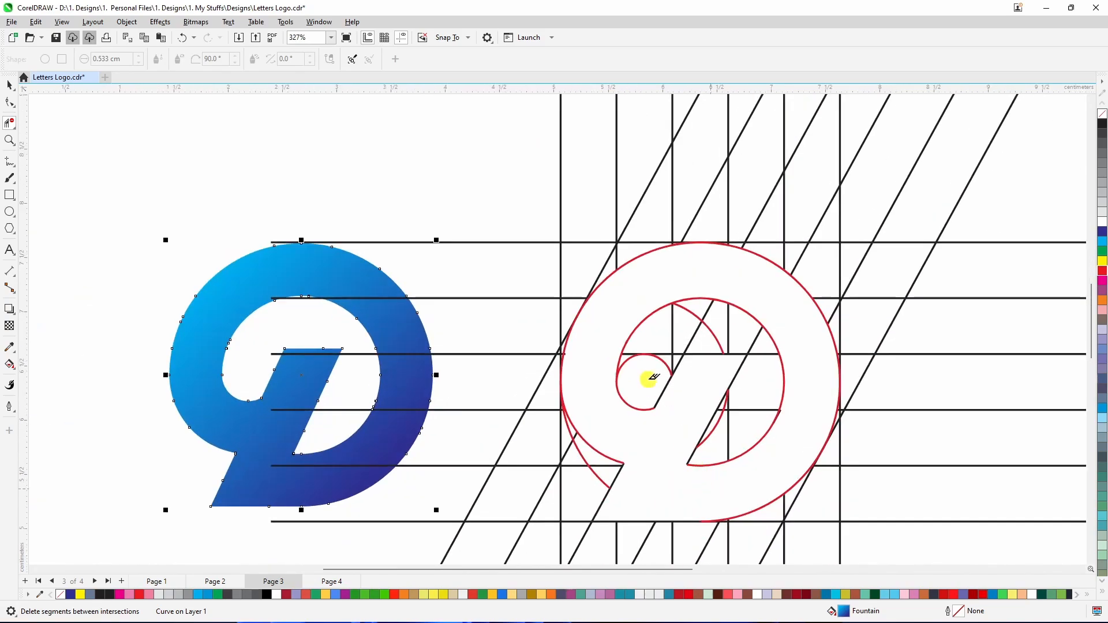
- Use Smart Fill to fill the enclosed letter region with the specified grey-blue colour
{"action": "scroll", "coordinate": [658, 381], "scroll_direction": "down", "scroll_amount": 1}
{"action": "scroll", "coordinate": [667, 415], "scroll_direction": "up", "scroll_amount": 1}
{"action": "scroll", "coordinate": [687, 432], "scroll_direction": "up", "scroll_amount": 1}
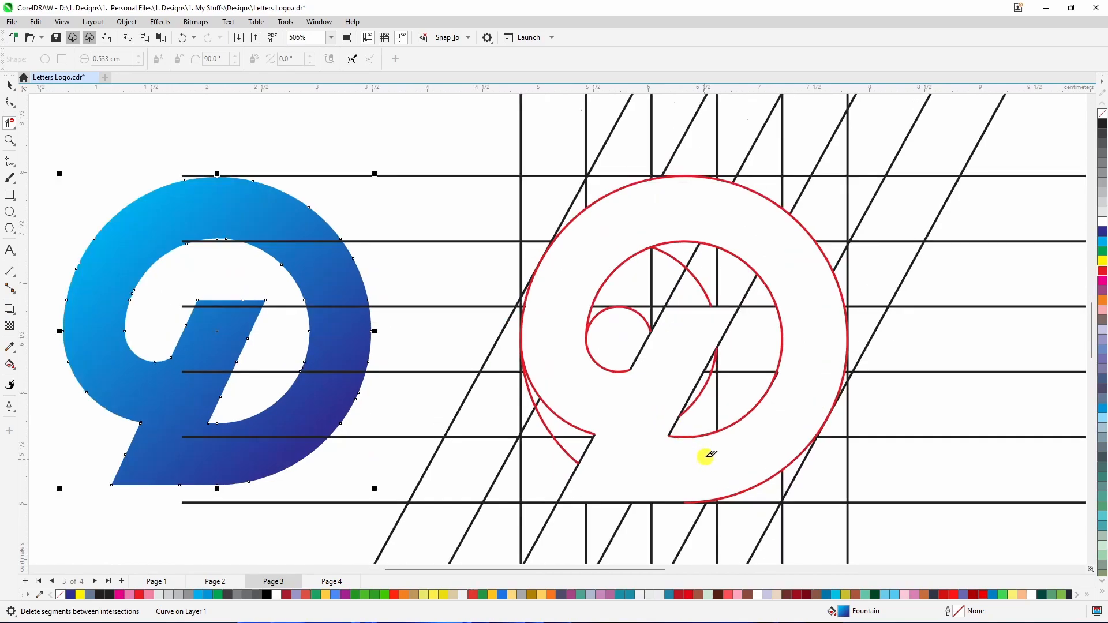
{"action": "scroll", "coordinate": [701, 453], "scroll_direction": "up", "scroll_amount": 1}
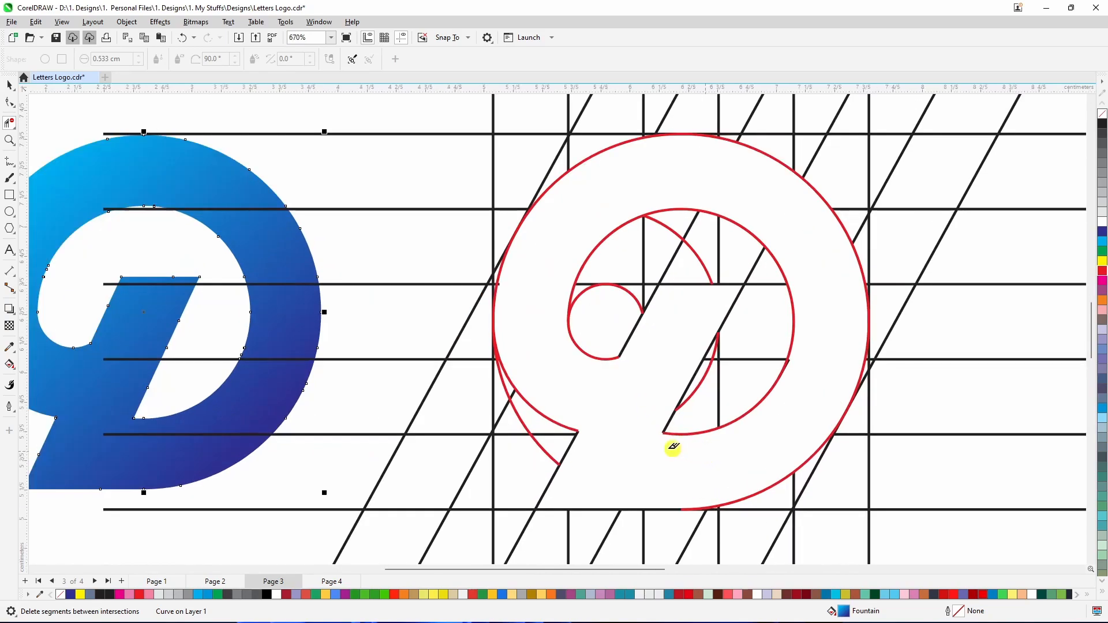
{"action": "left_click", "coordinate": [13, 367]}
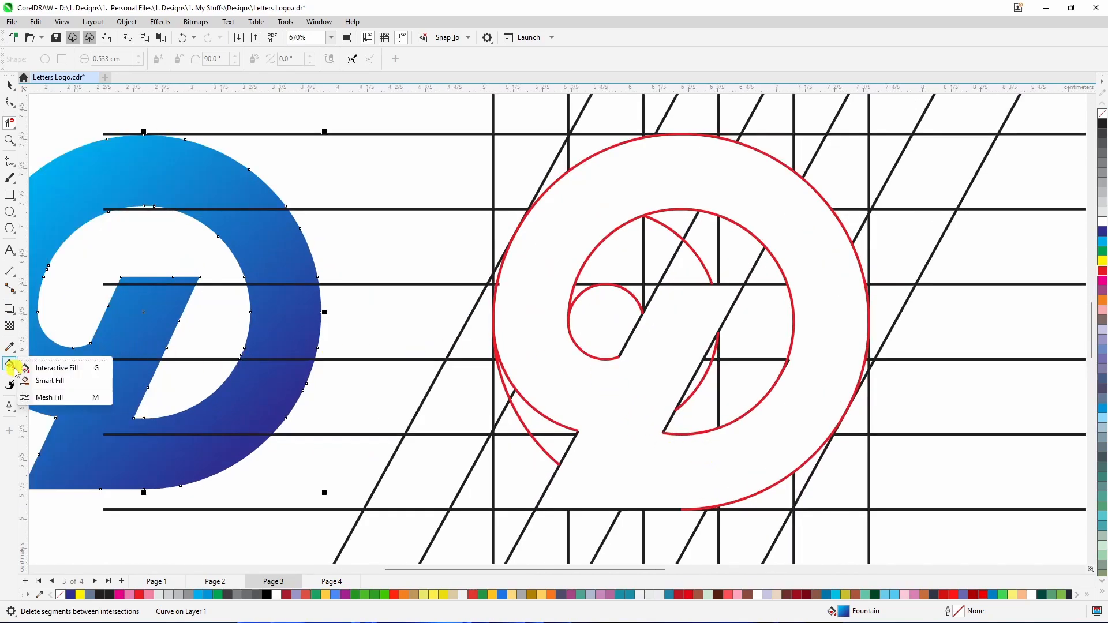
{"action": "left_click", "coordinate": [60, 381]}
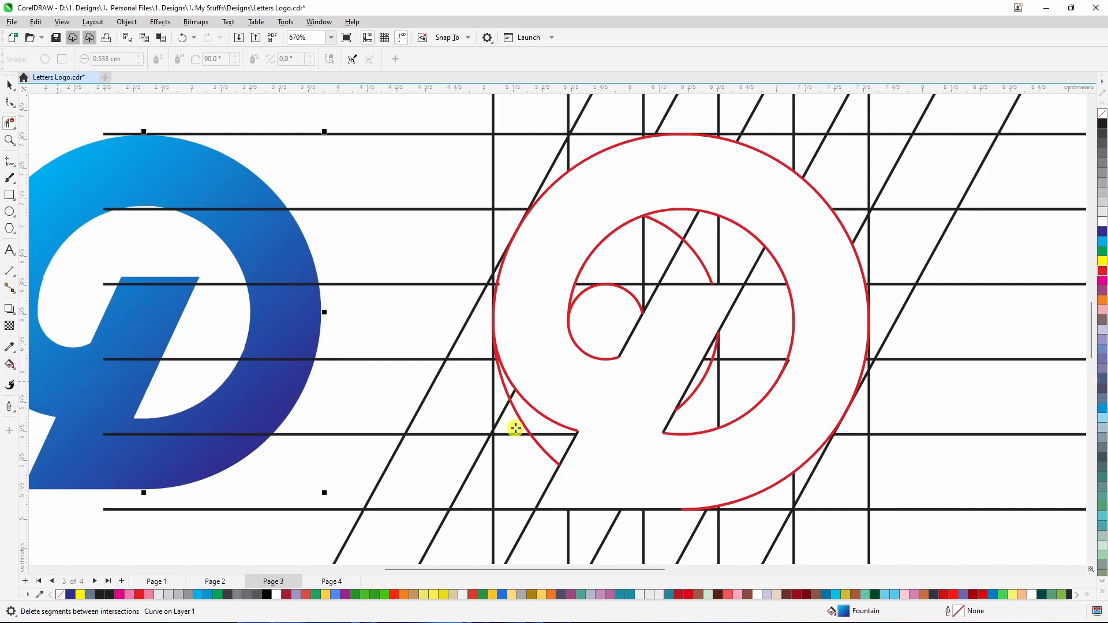
{"action": "left_click", "coordinate": [619, 393]}
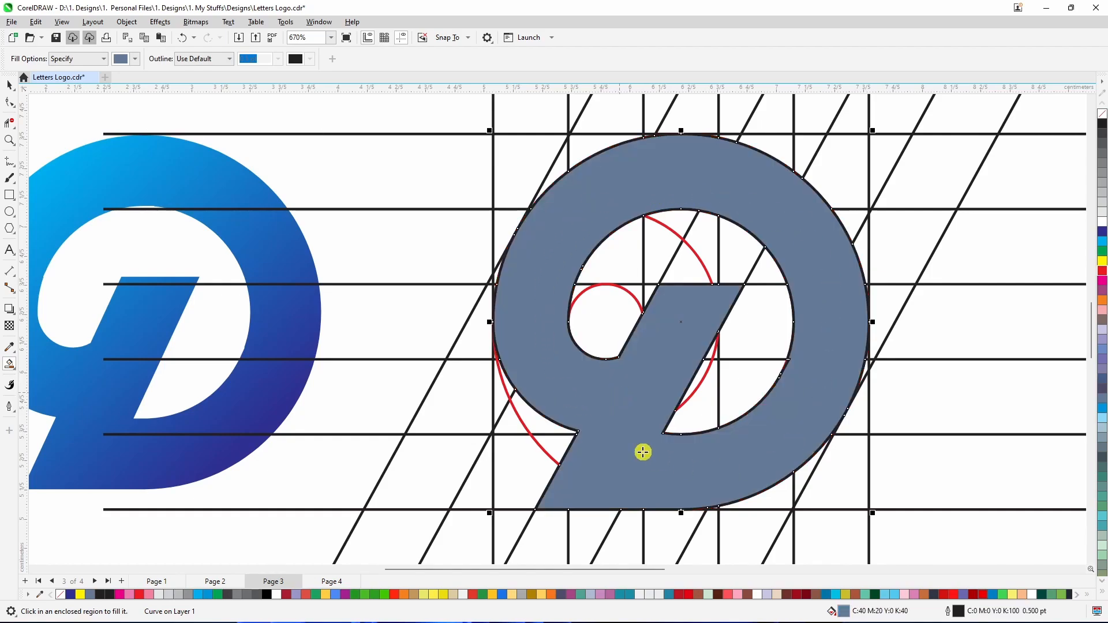
- Move the blue gradient reference logo off the page, beyond its left edge and above the line grid
{"action": "scroll", "coordinate": [666, 440], "scroll_direction": "down", "scroll_amount": 2}
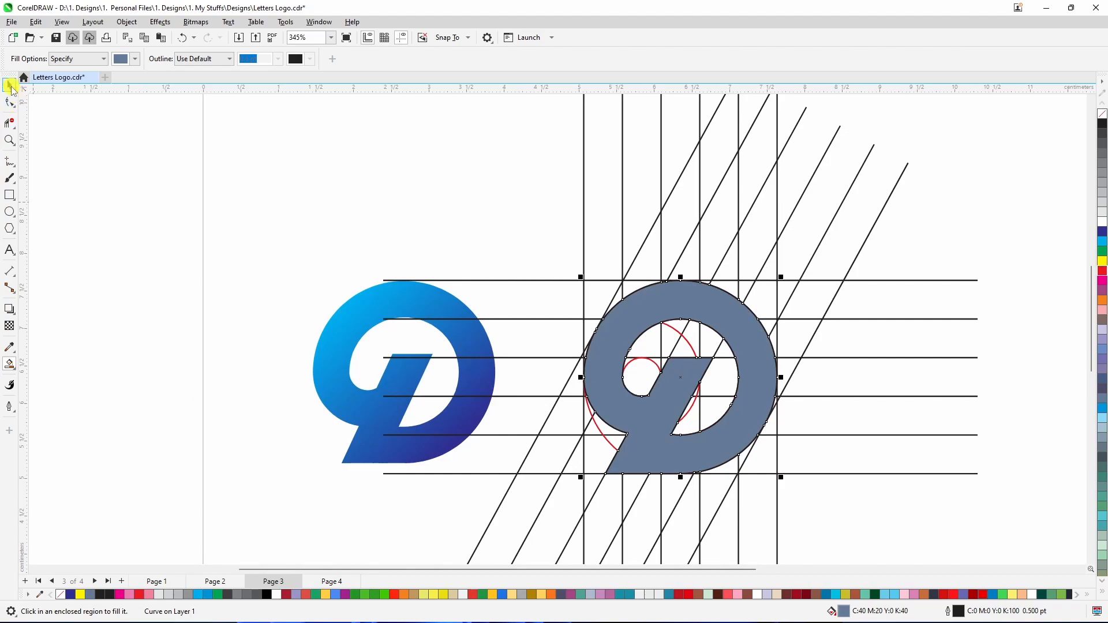
{"action": "left_click", "coordinate": [10, 86]}
{"action": "scroll", "coordinate": [625, 344], "scroll_direction": "down", "scroll_amount": 2}
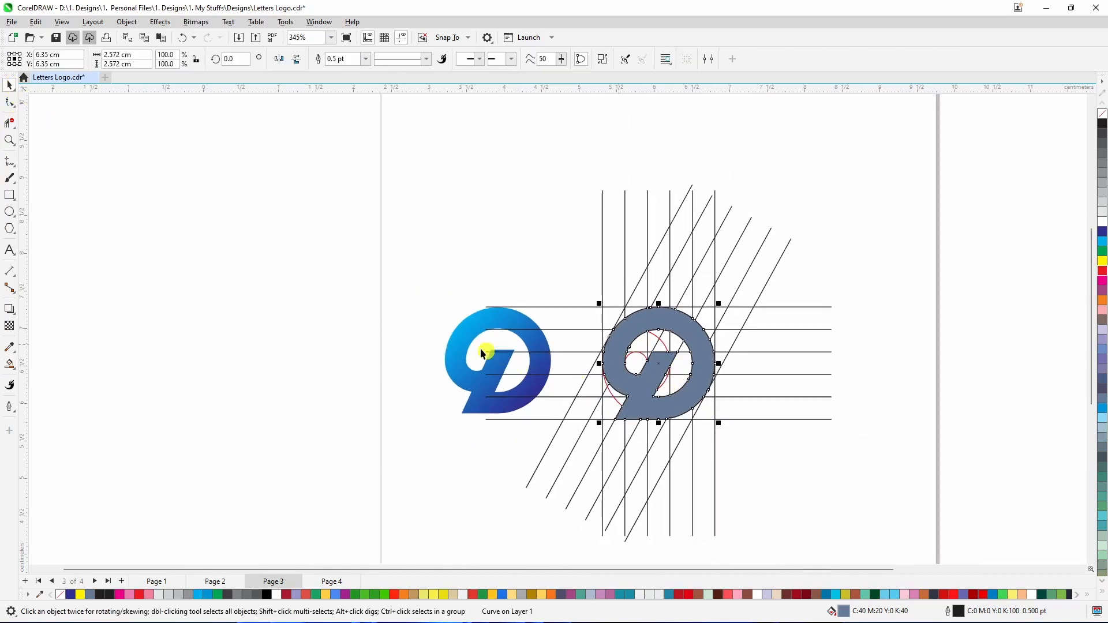
{"action": "left_click_drag", "start_coordinate": [450, 326], "coordinate": [268, 121]}
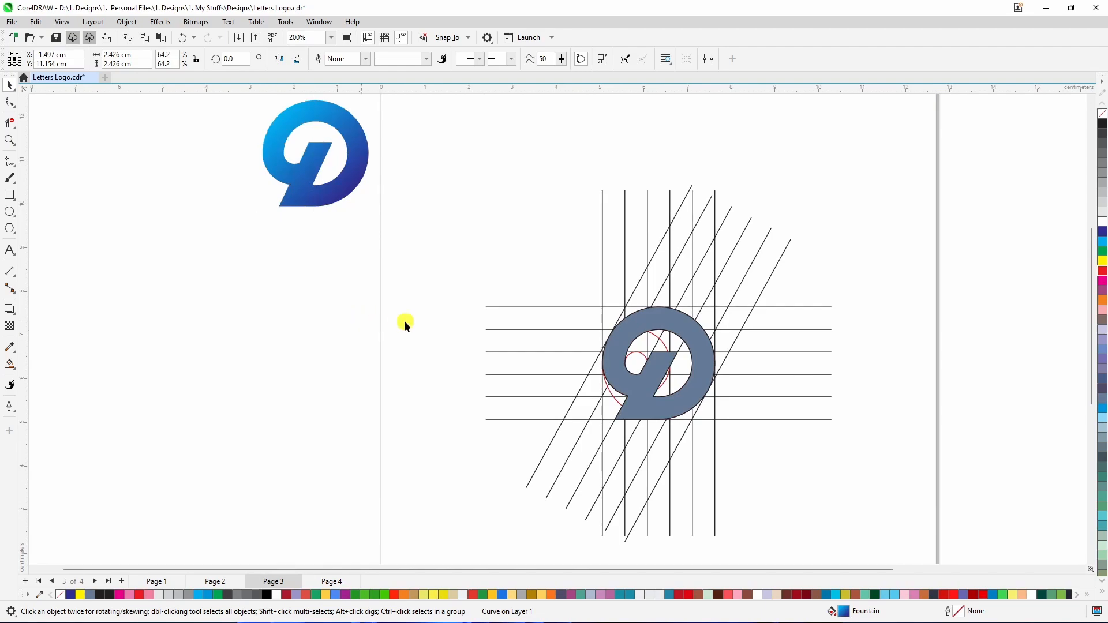
- Cut the filled letter shape out of the construction and move the line and circle grid off the page to its left
{"action": "right_click", "coordinate": [647, 324]}
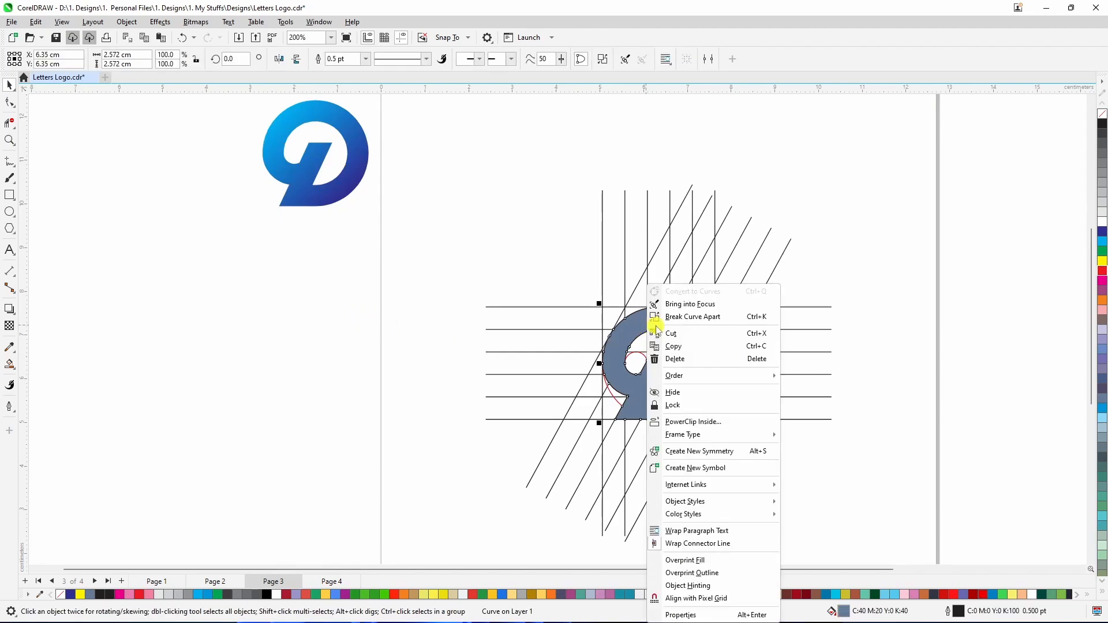
{"action": "left_click", "coordinate": [658, 333]}
{"action": "scroll", "coordinate": [667, 318], "scroll_direction": "down", "scroll_amount": 2}
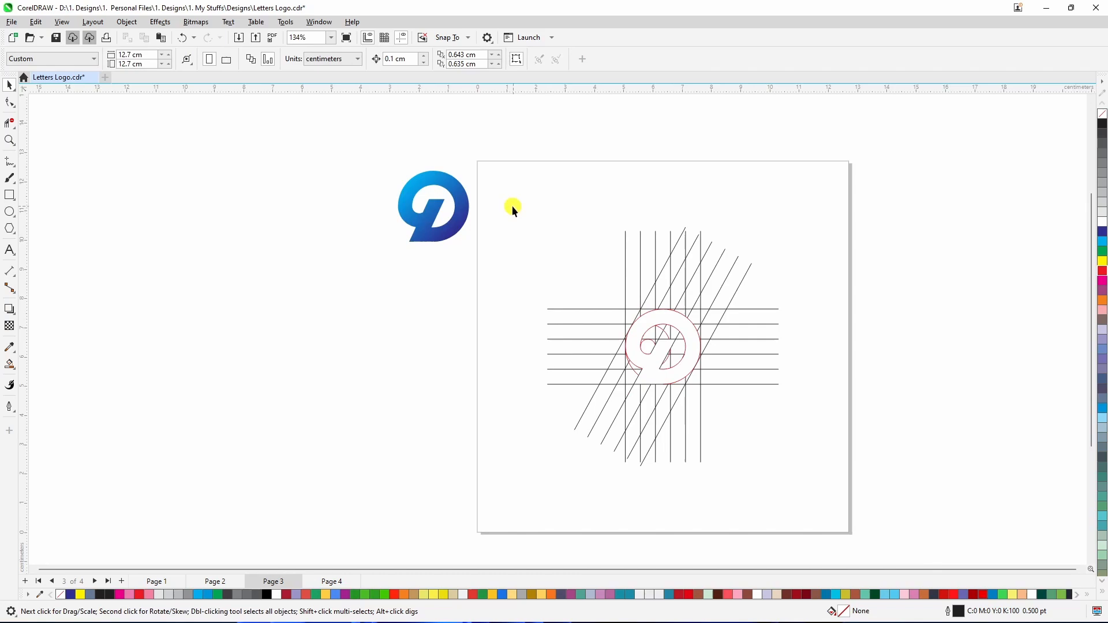
{"action": "left_click_drag", "start_coordinate": [779, 500], "coordinate": [812, 497]}
{"action": "left_click_drag", "start_coordinate": [674, 345], "coordinate": [336, 363]}
{"action": "left_click", "coordinate": [448, 344]}
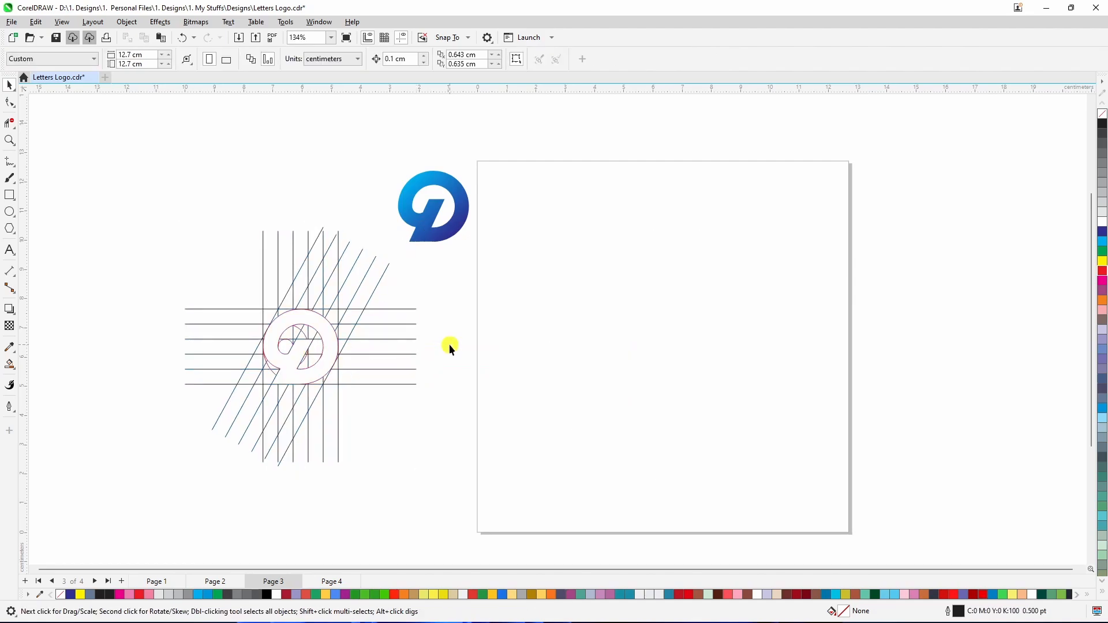
- Paste the letter shape back onto the page and enlarge it from its centre to about 6.63 cm wide and high
{"action": "key", "text": "ctrl+v"}
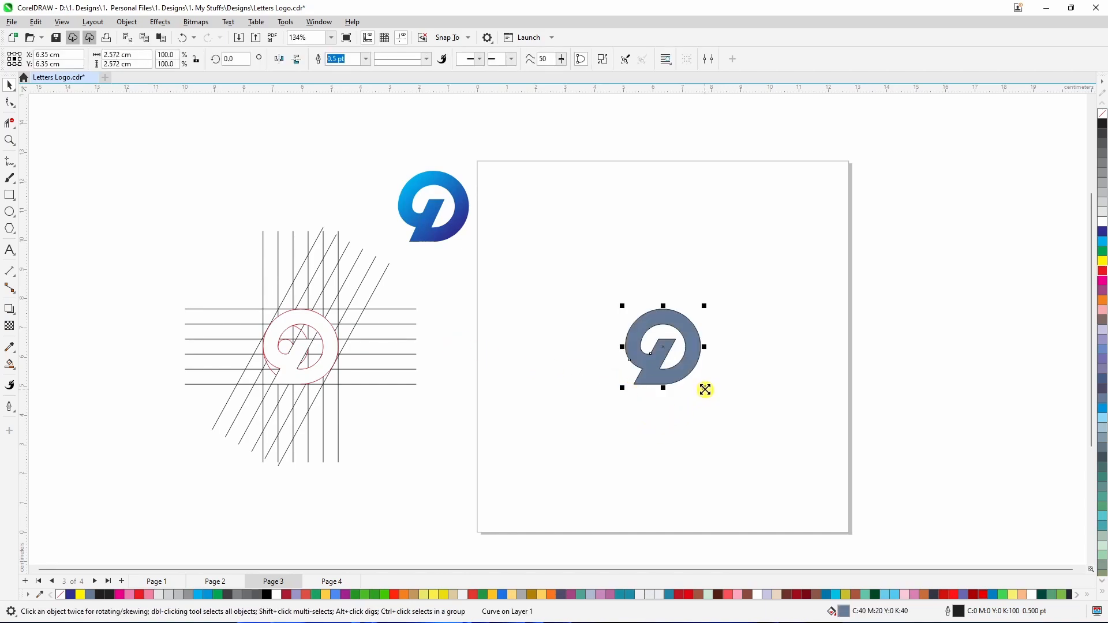
{"action": "left_click_drag", "start_coordinate": [705, 389], "coordinate": [765, 448]}
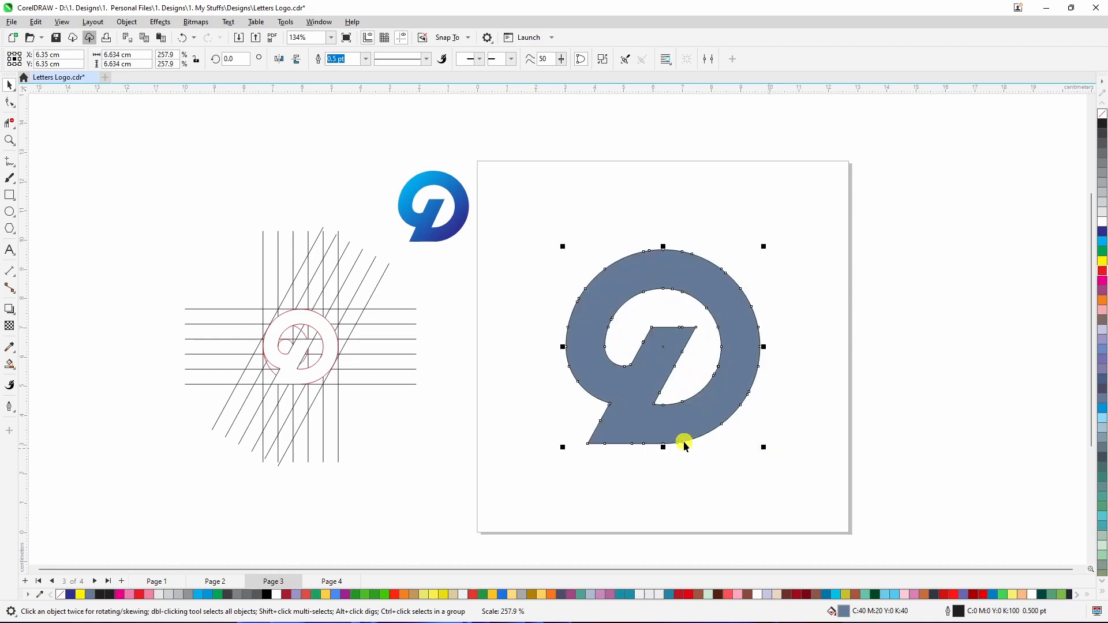
{"action": "scroll", "coordinate": [638, 326], "scroll_direction": "up", "scroll_amount": 1}
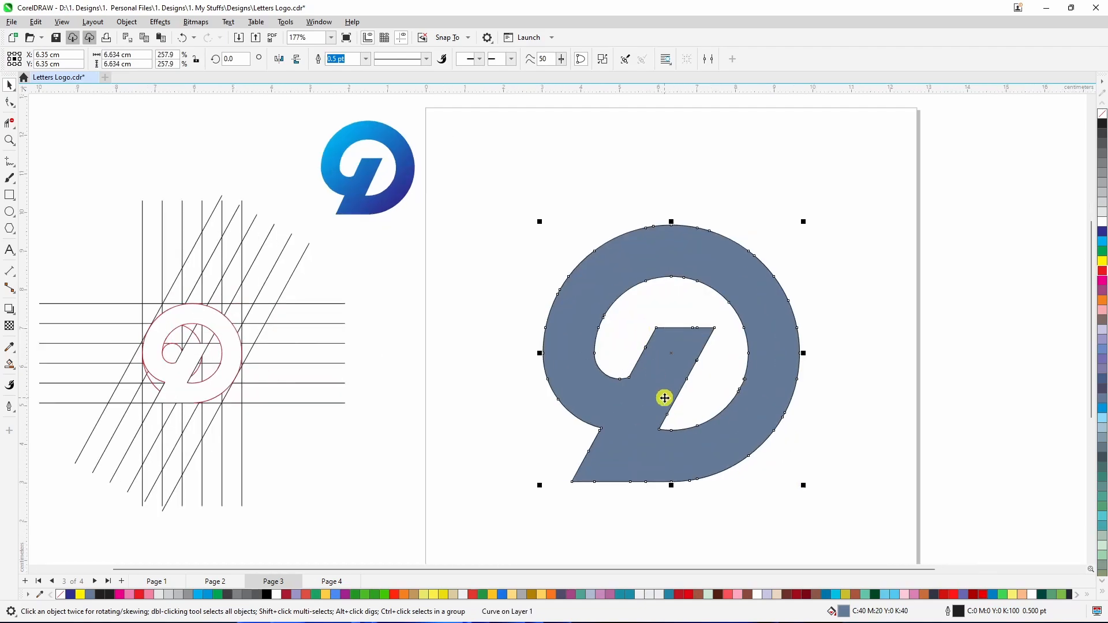
{"action": "left_click", "coordinate": [822, 445]}
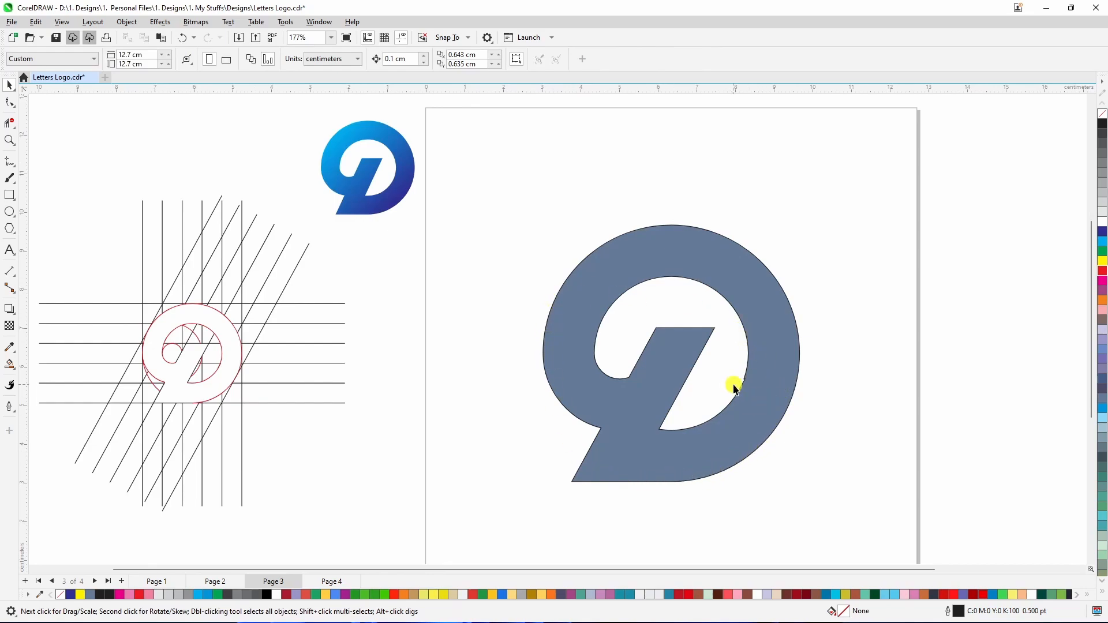
- Delete the stray nodes at the kink on the lower-right part of the ring's inner curve to smooth it
{"action": "scroll", "coordinate": [734, 389], "scroll_direction": "up", "scroll_amount": 2}
{"action": "scroll", "coordinate": [745, 374], "scroll_direction": "up", "scroll_amount": 1}
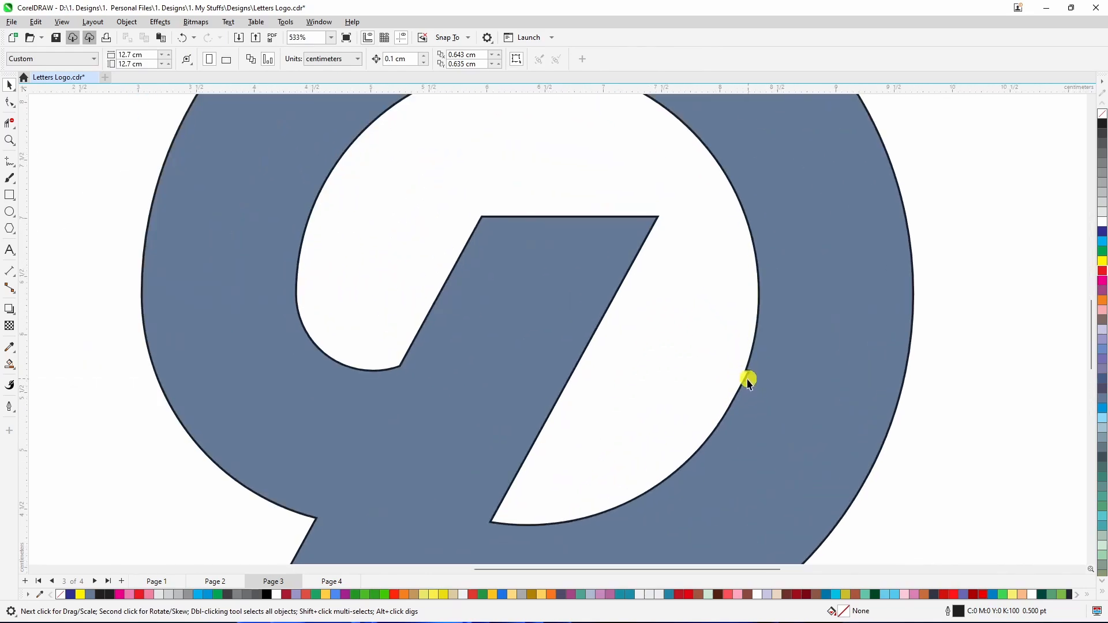
{"action": "left_click", "coordinate": [745, 382]}
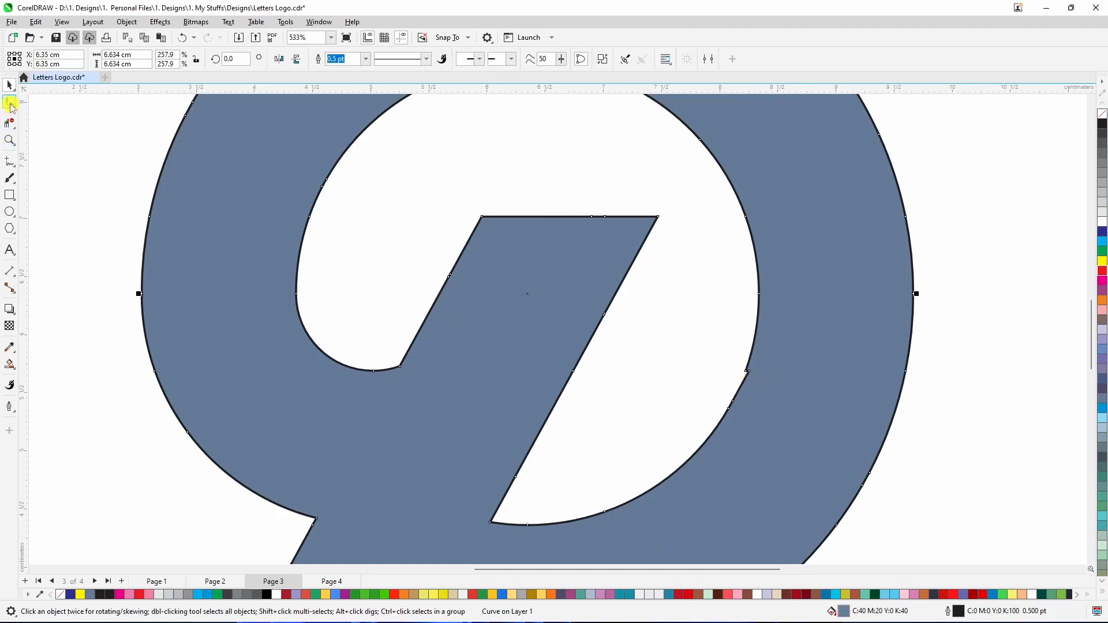
{"action": "left_click", "coordinate": [10, 103]}
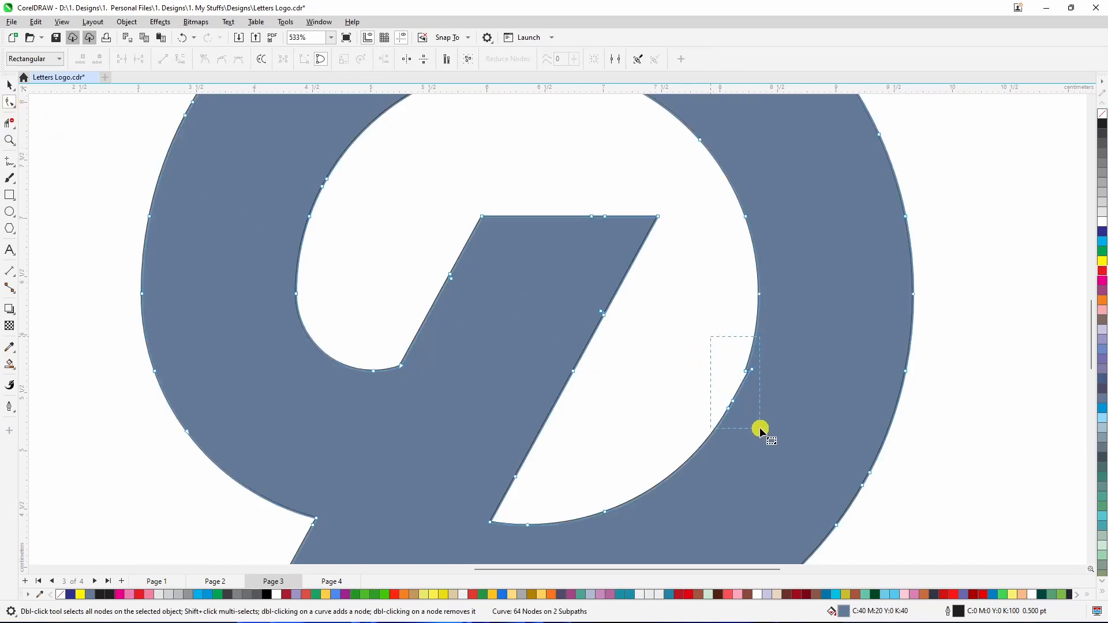
{"action": "left_click_drag", "start_coordinate": [760, 430], "coordinate": [757, 432]}
{"action": "key", "text": "Delete"}
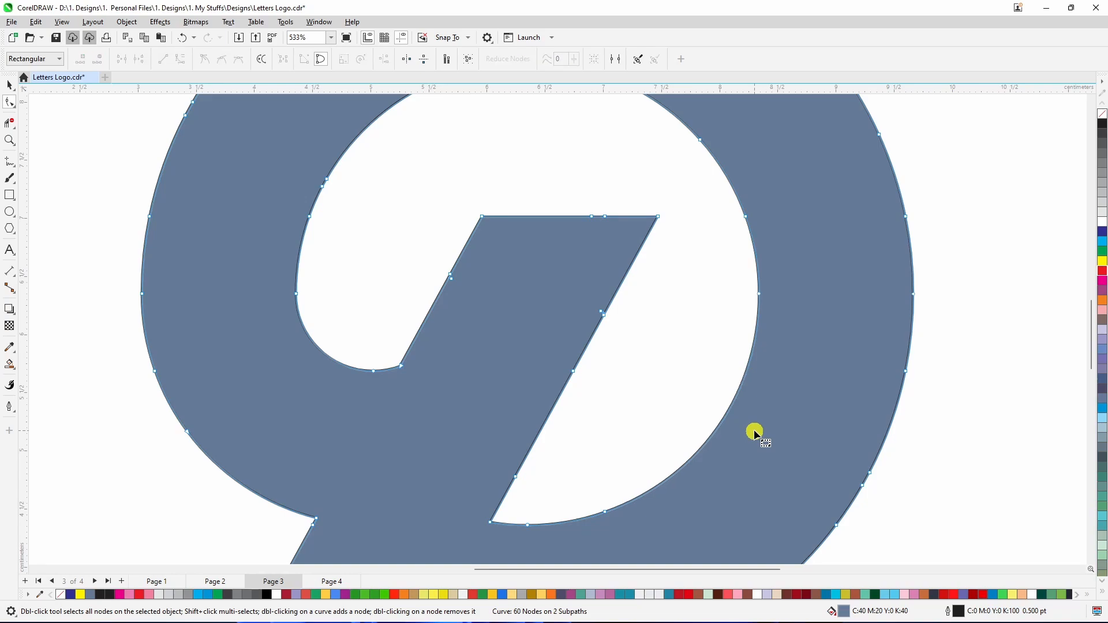
{"action": "scroll", "coordinate": [767, 403], "scroll_direction": "down", "scroll_amount": 2}
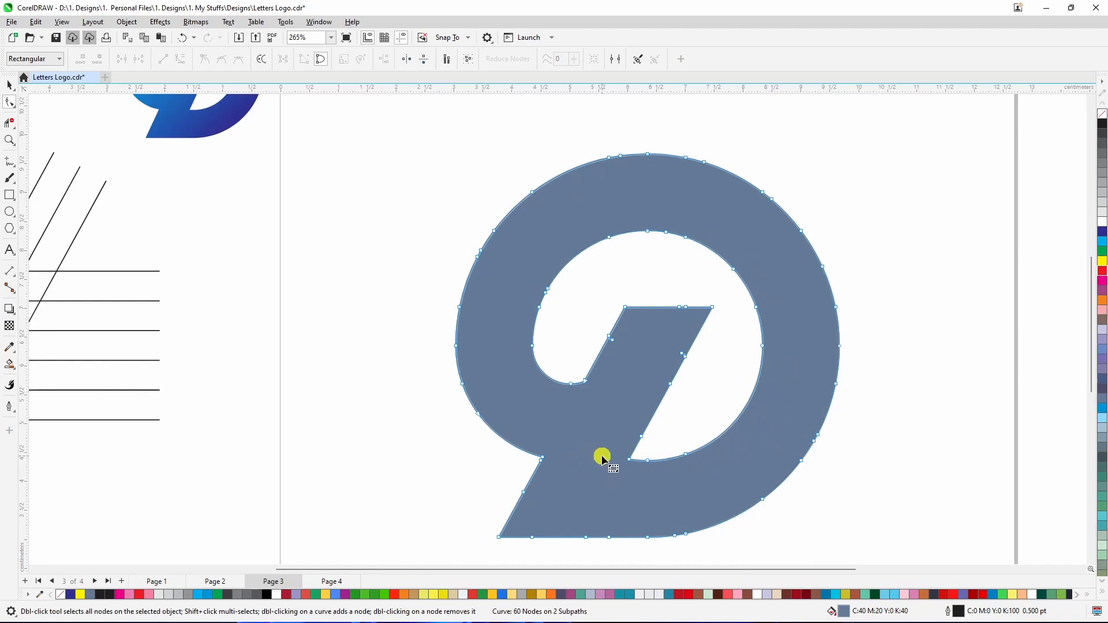
{"action": "scroll", "coordinate": [717, 421], "scroll_direction": "down", "scroll_amount": 1}
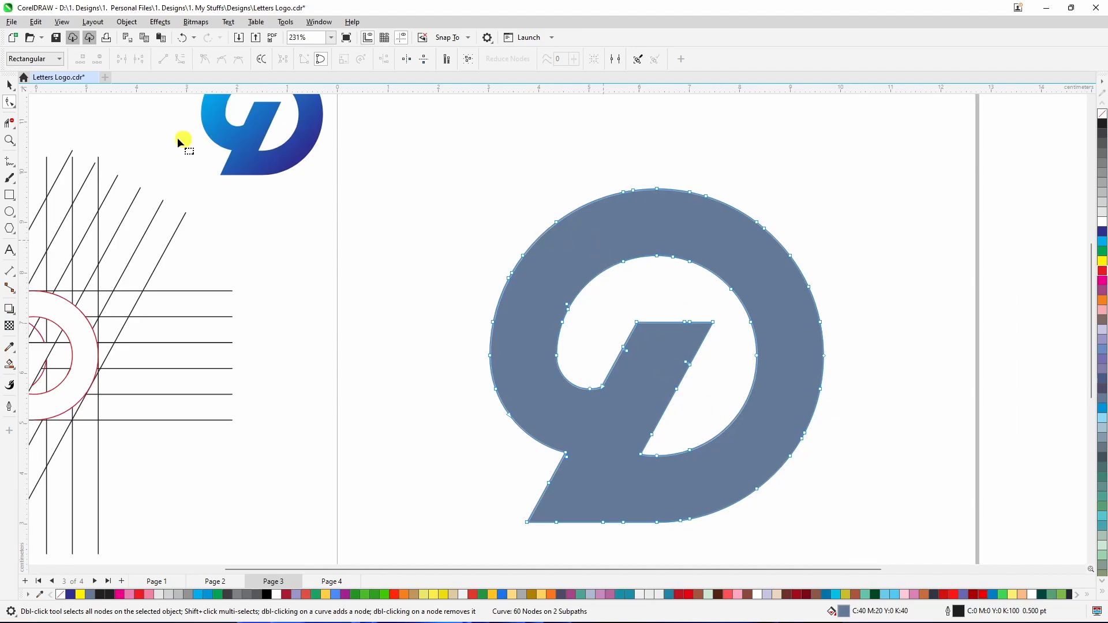
- Remove the outline from the enlarged letter shape
{"action": "left_click", "coordinate": [9, 85]}
{"action": "scroll", "coordinate": [635, 247], "scroll_direction": "down", "scroll_amount": 2}
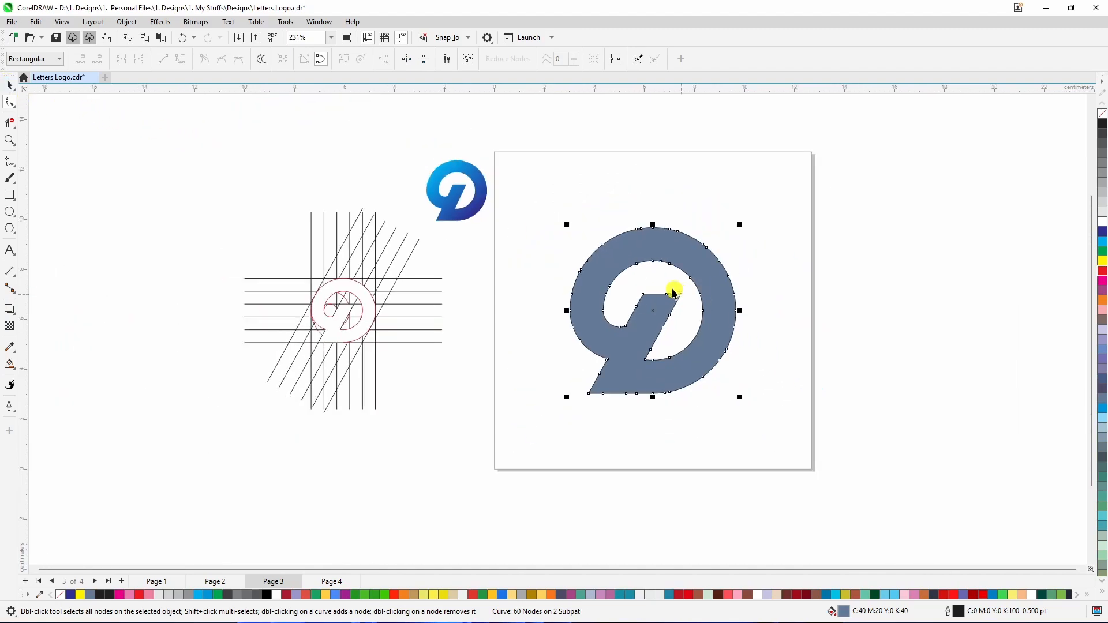
{"action": "scroll", "coordinate": [701, 254], "scroll_direction": "up", "scroll_amount": 1}
{"action": "scroll", "coordinate": [701, 264], "scroll_direction": "up", "scroll_amount": 2}
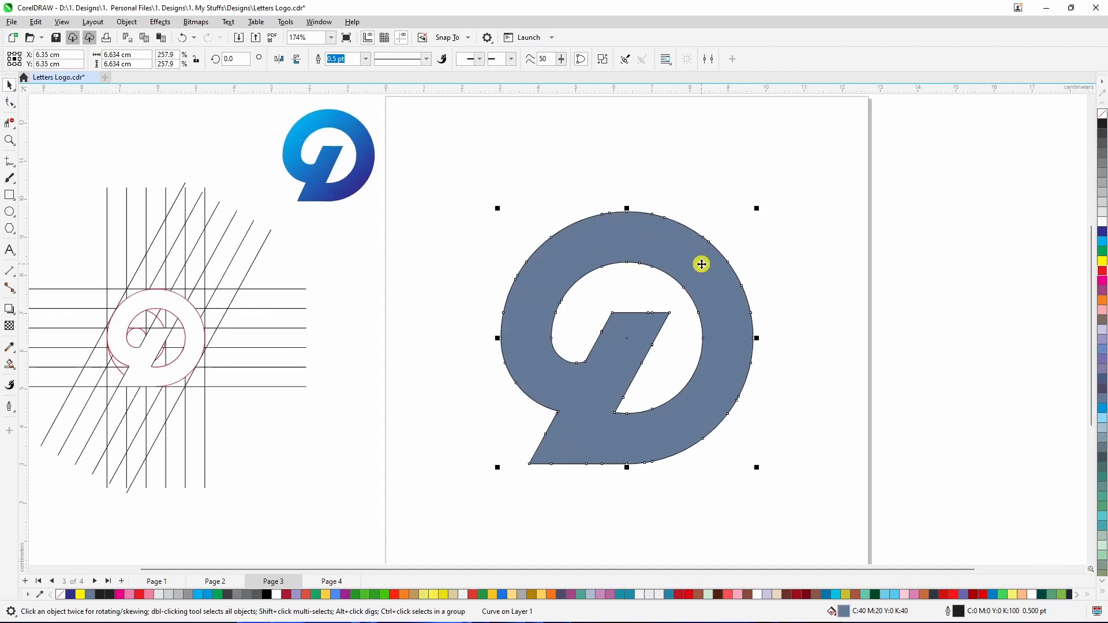
{"action": "scroll", "coordinate": [701, 264], "scroll_direction": "down", "scroll_amount": 1}
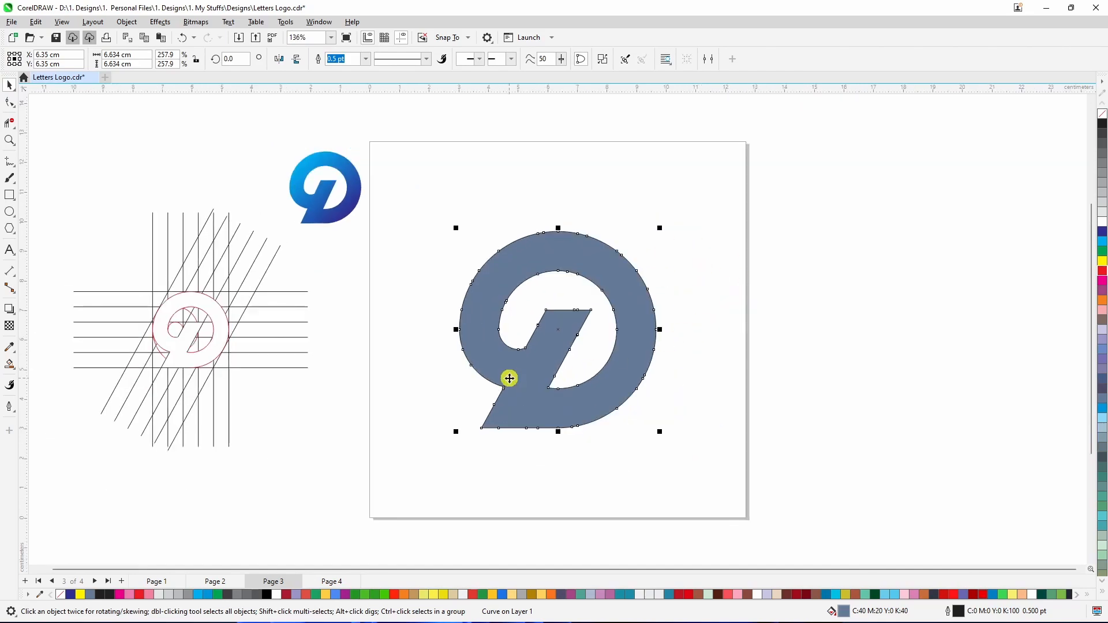
{"action": "scroll", "coordinate": [556, 331], "scroll_direction": "up", "scroll_amount": 2}
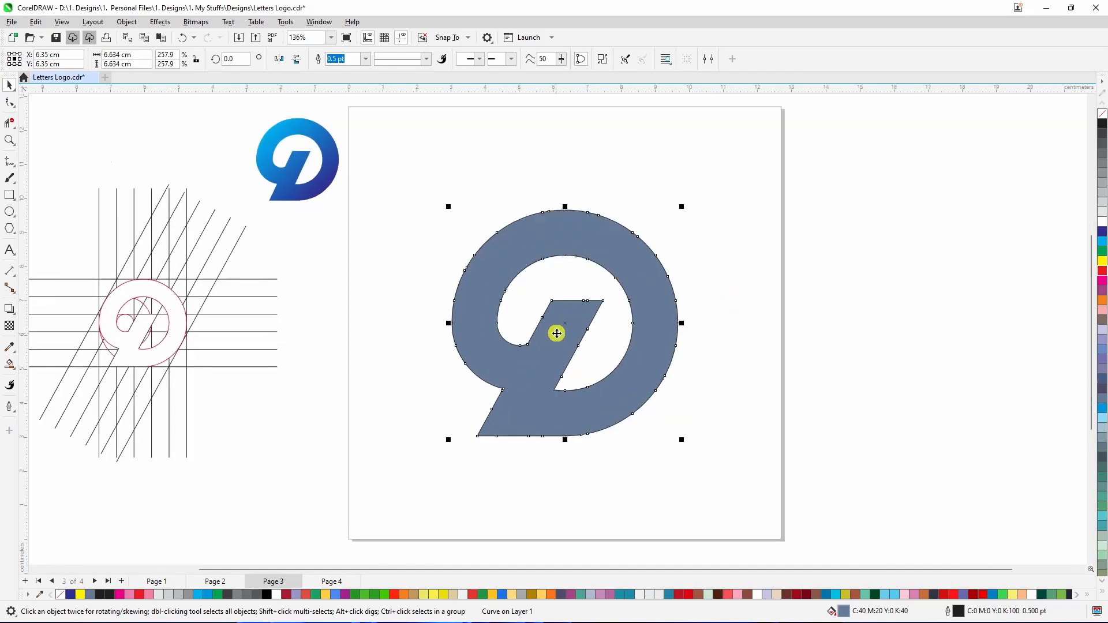
{"action": "right_click", "coordinate": [1093, 116]}
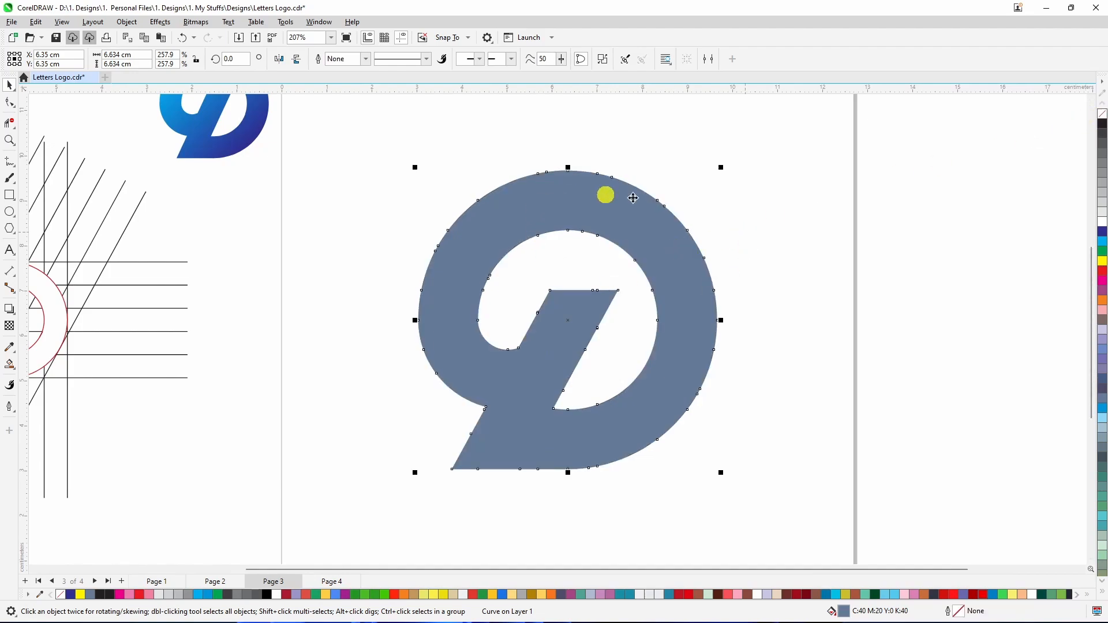
- Apply a linear fountain fill to the letter with Interactive Fill, running from cyan at its upper left to dark blue at its lower right
{"action": "left_click", "coordinate": [16, 370]}
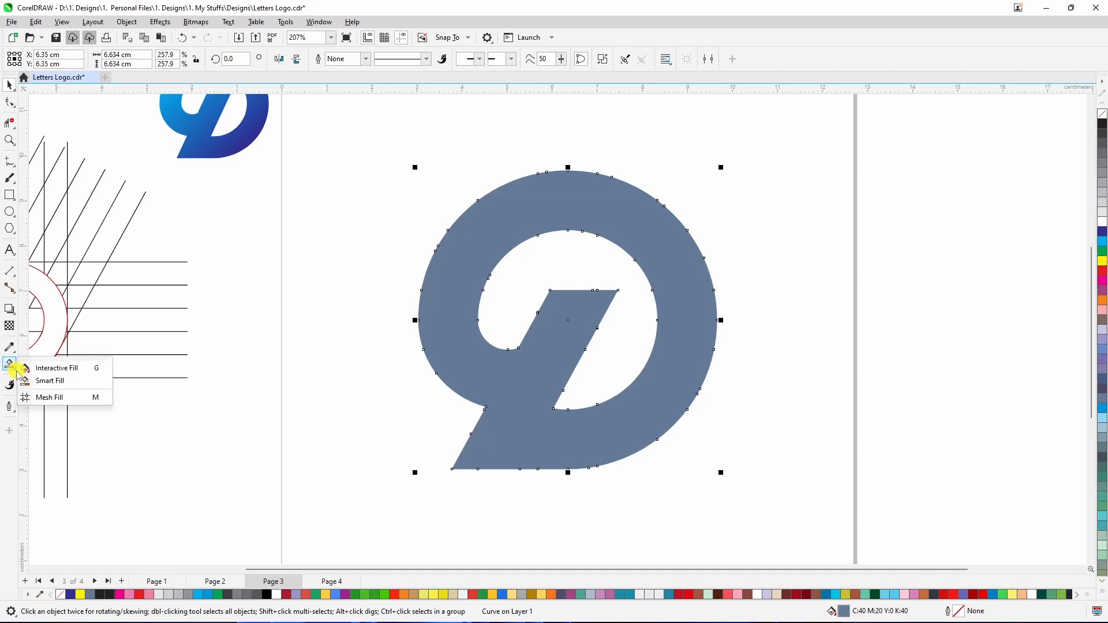
{"action": "left_click", "coordinate": [61, 372]}
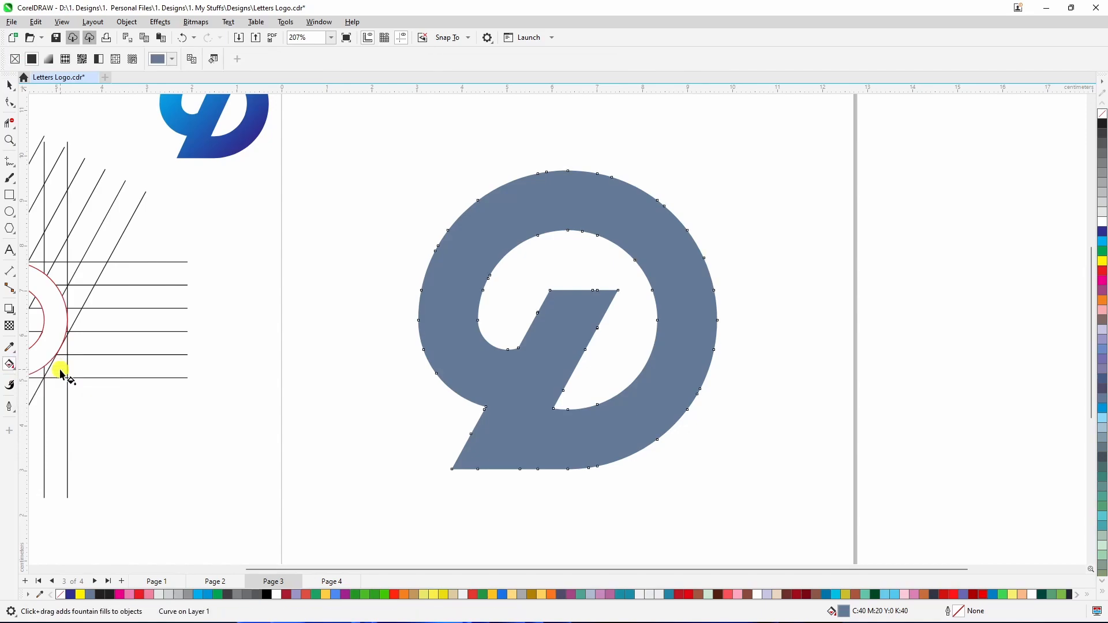
{"action": "left_click_drag", "start_coordinate": [483, 194], "coordinate": [659, 428]}
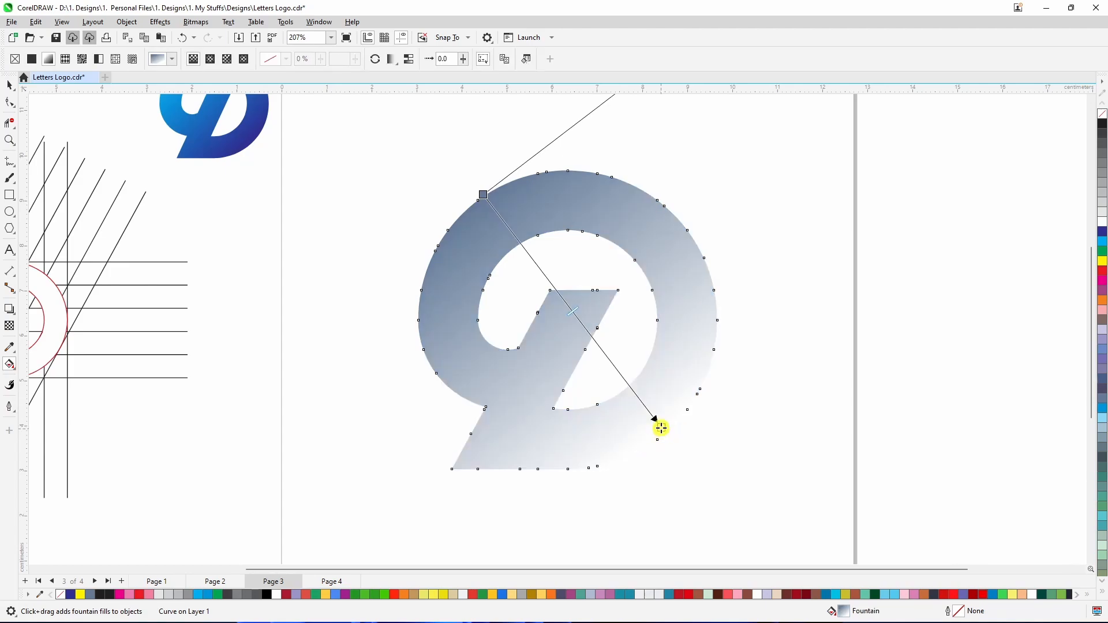
{"action": "left_click", "coordinate": [1099, 236]}
{"action": "left_click", "coordinate": [485, 196]}
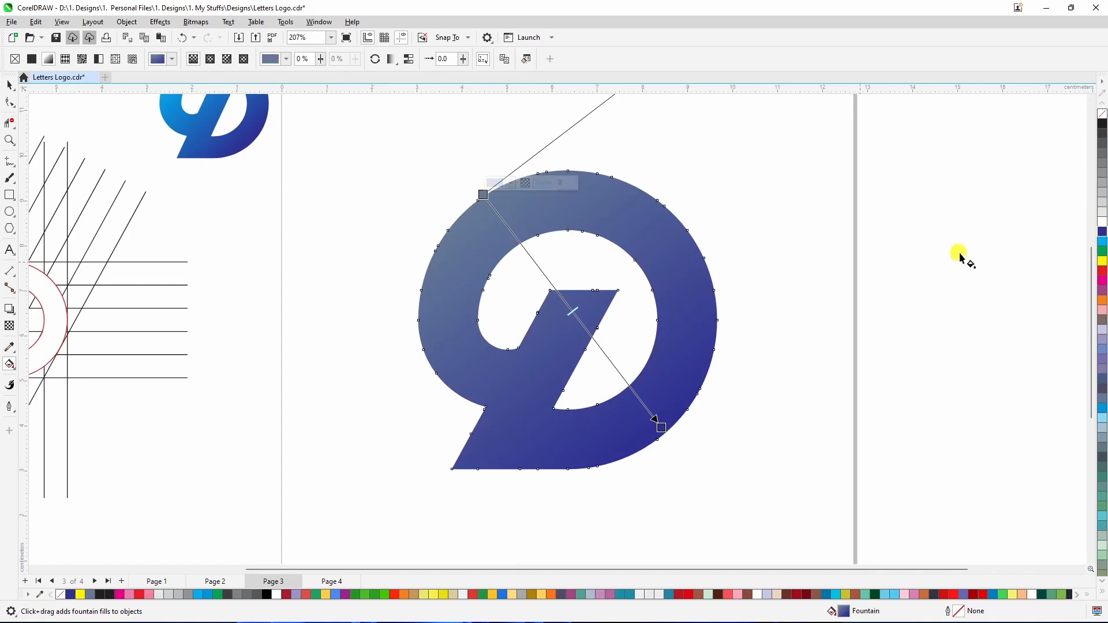
{"action": "left_click", "coordinate": [1102, 245]}
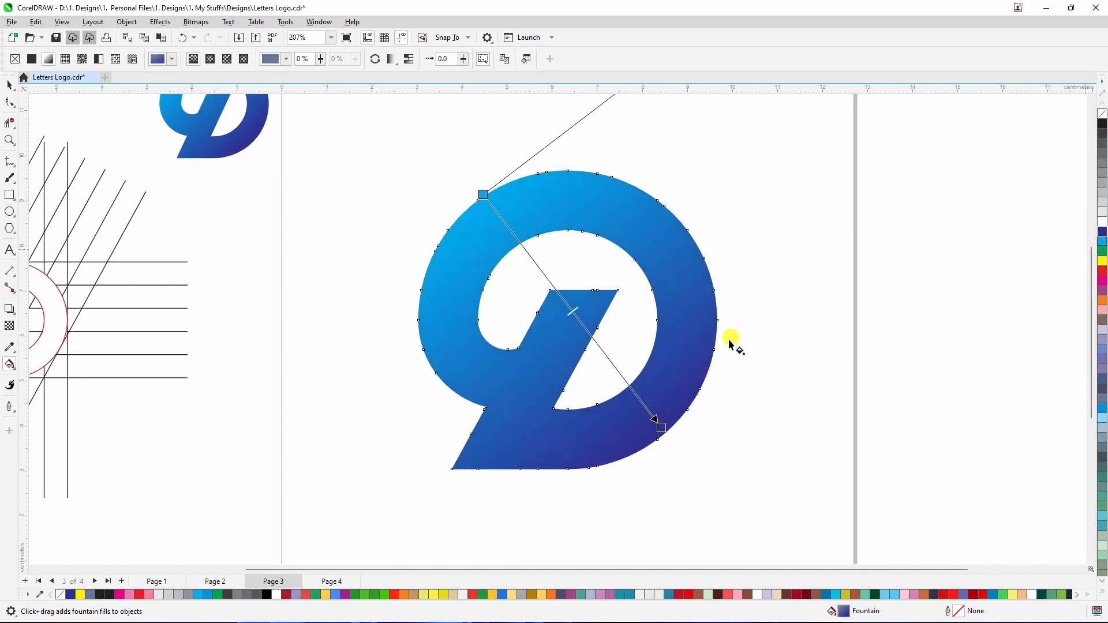
{"action": "scroll", "coordinate": [705, 348], "scroll_direction": "down", "scroll_amount": 5}
{"action": "left_click", "coordinate": [8, 86]}
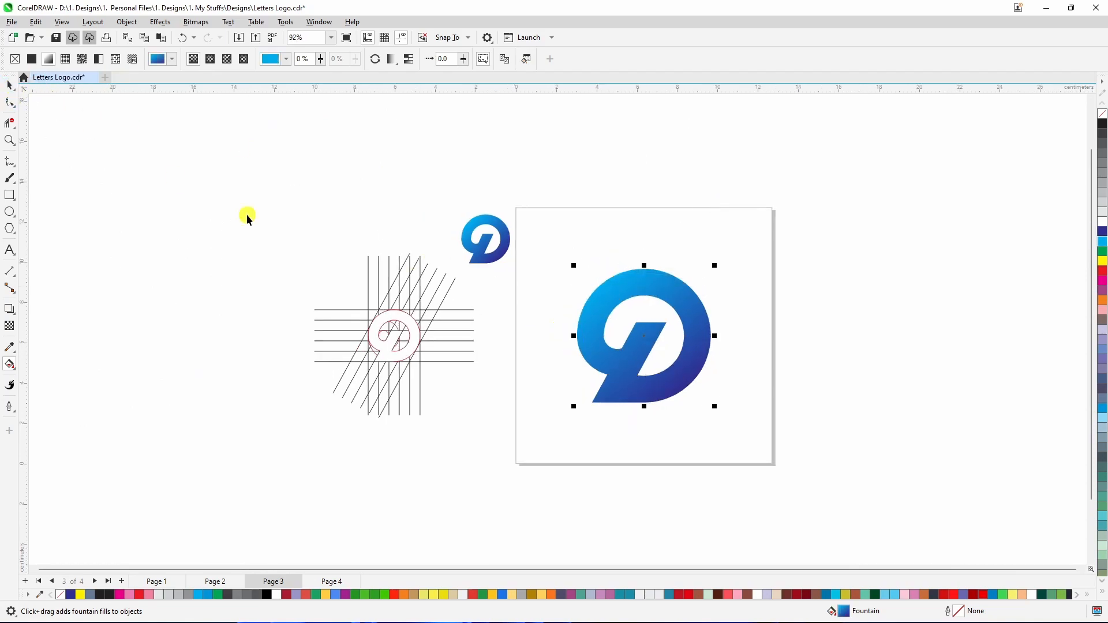
{"action": "left_click", "coordinate": [580, 445]}
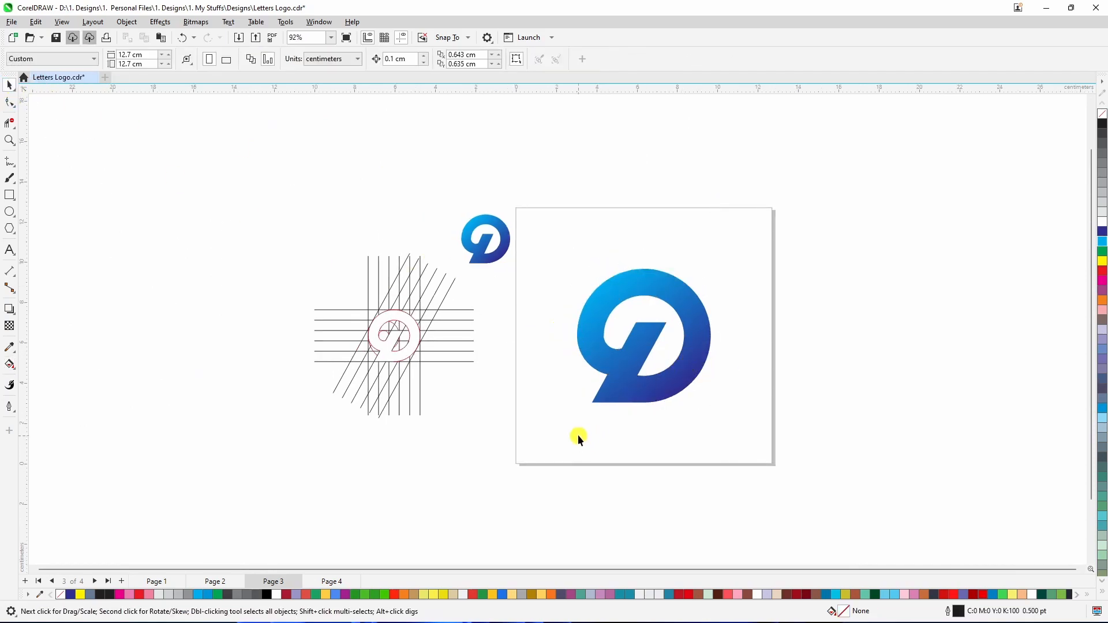
- Delete the small blue gradient reference logo beside the page
{"action": "scroll", "coordinate": [579, 434], "scroll_direction": "up", "scroll_amount": 2}
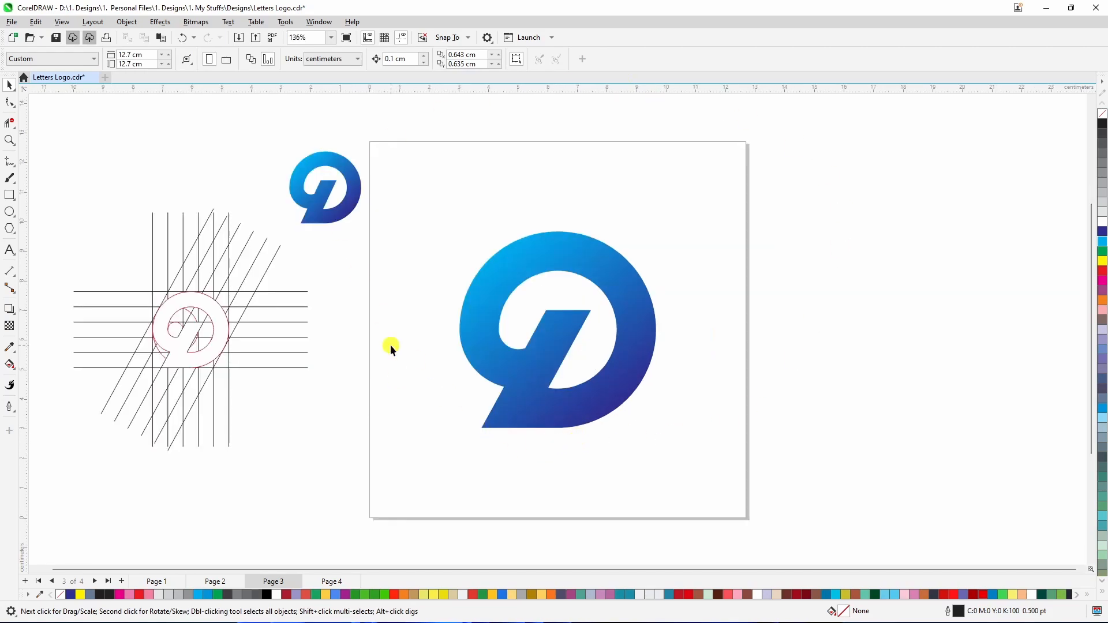
{"action": "left_click", "coordinate": [311, 163]}
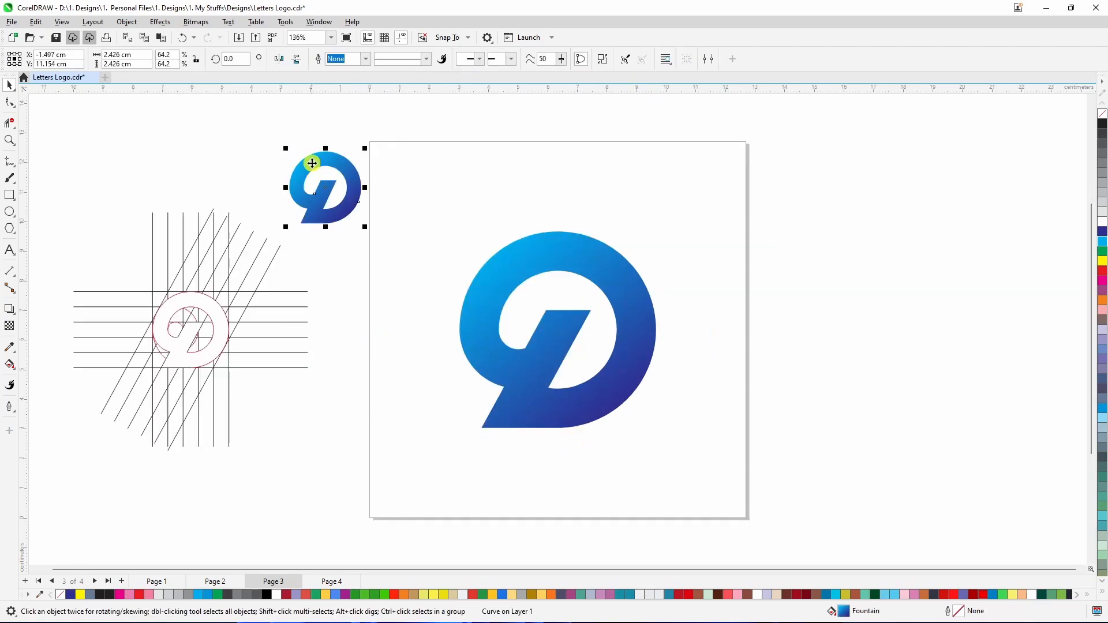
{"action": "key", "text": "Delete"}
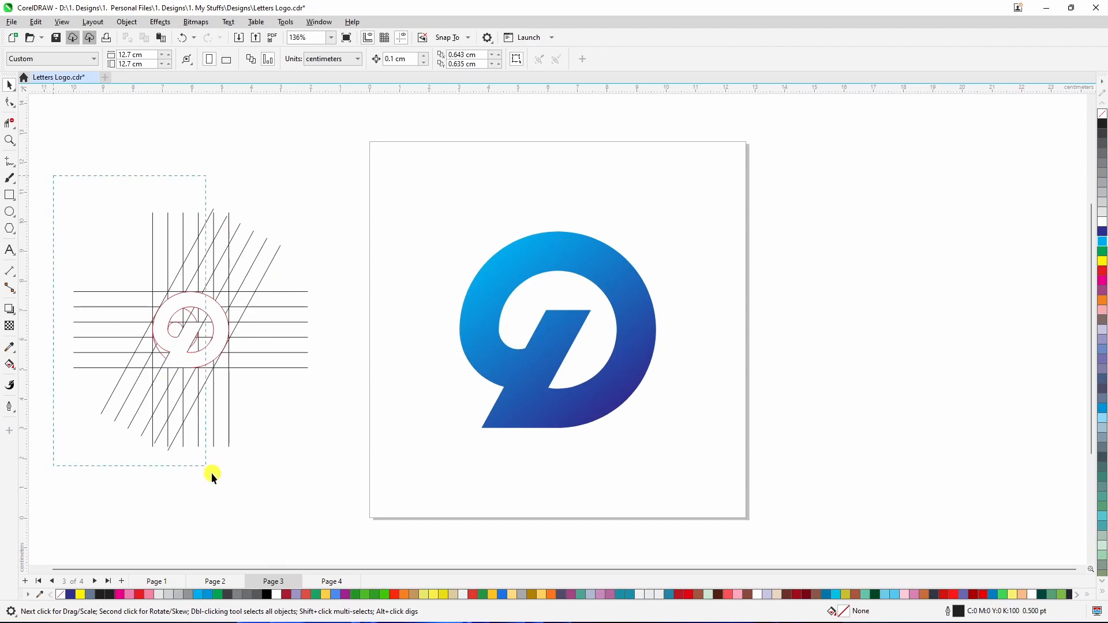
- Shift the construction grid closer to the page and delete its group of vertical lines
{"action": "left_click_drag", "start_coordinate": [186, 348], "coordinate": [262, 347]}
{"action": "left_click", "coordinate": [241, 505]}
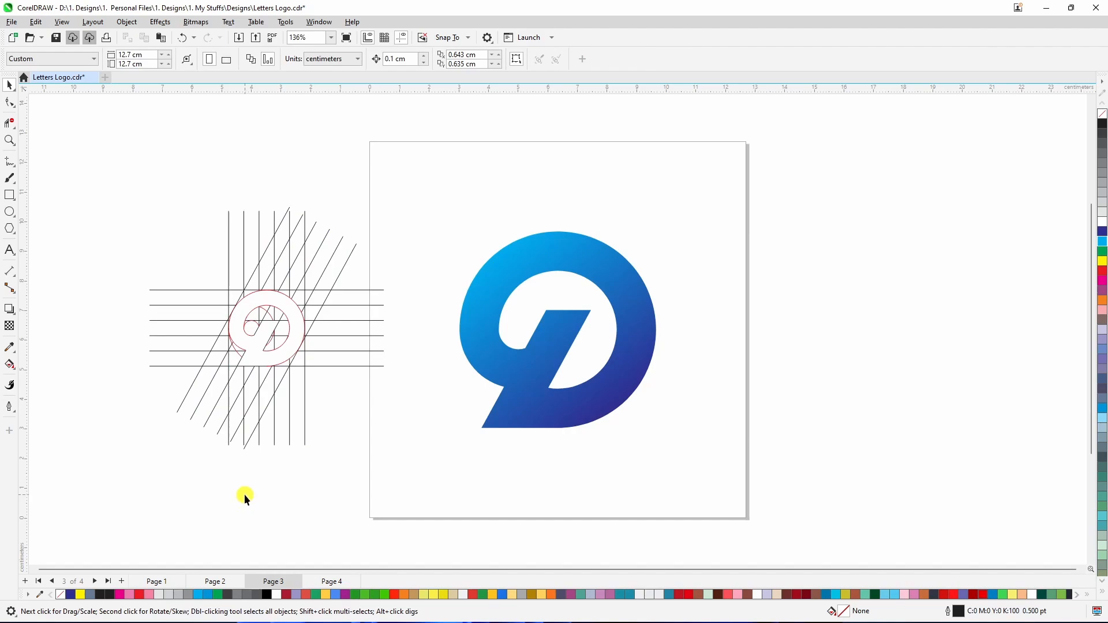
{"action": "left_click", "coordinate": [229, 229]}
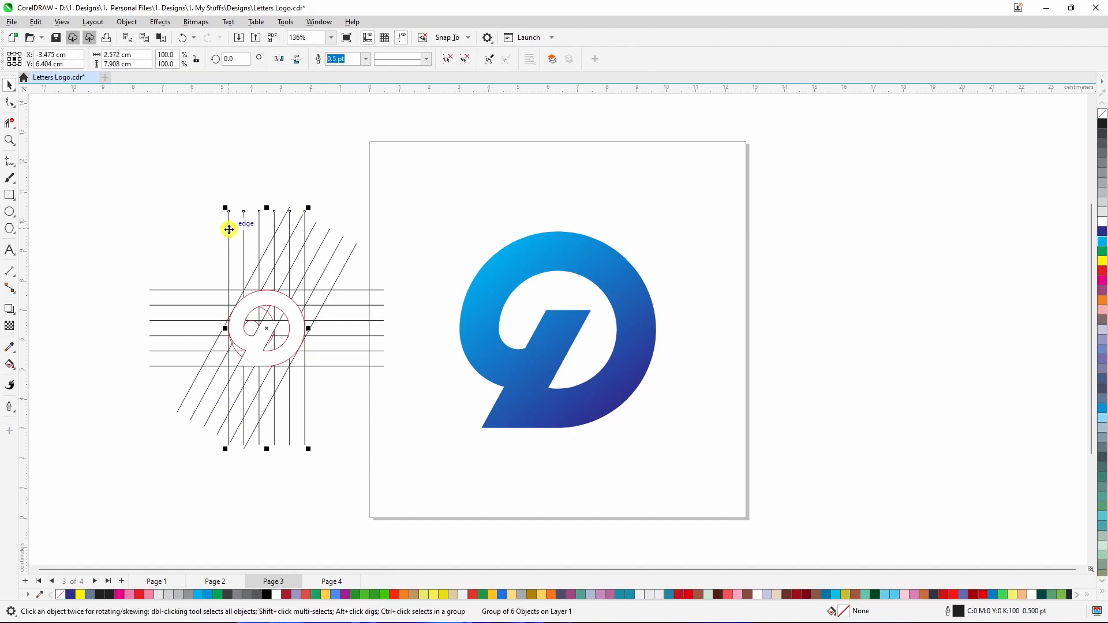
{"action": "left_click_drag", "start_coordinate": [228, 230], "coordinate": [117, 182]}
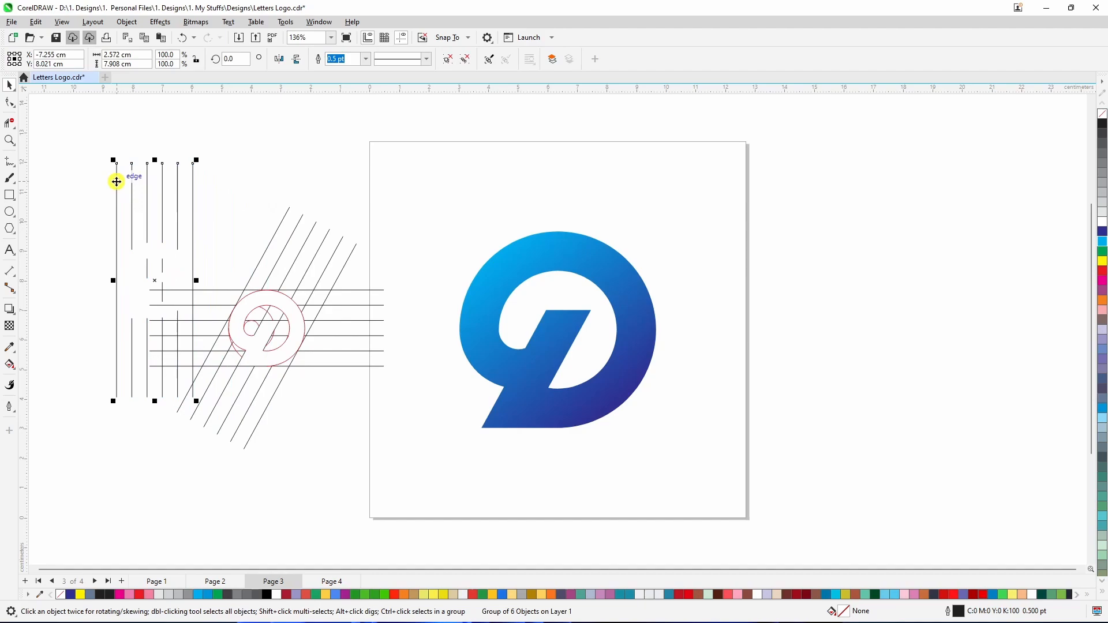
{"action": "key", "text": "Delete"}
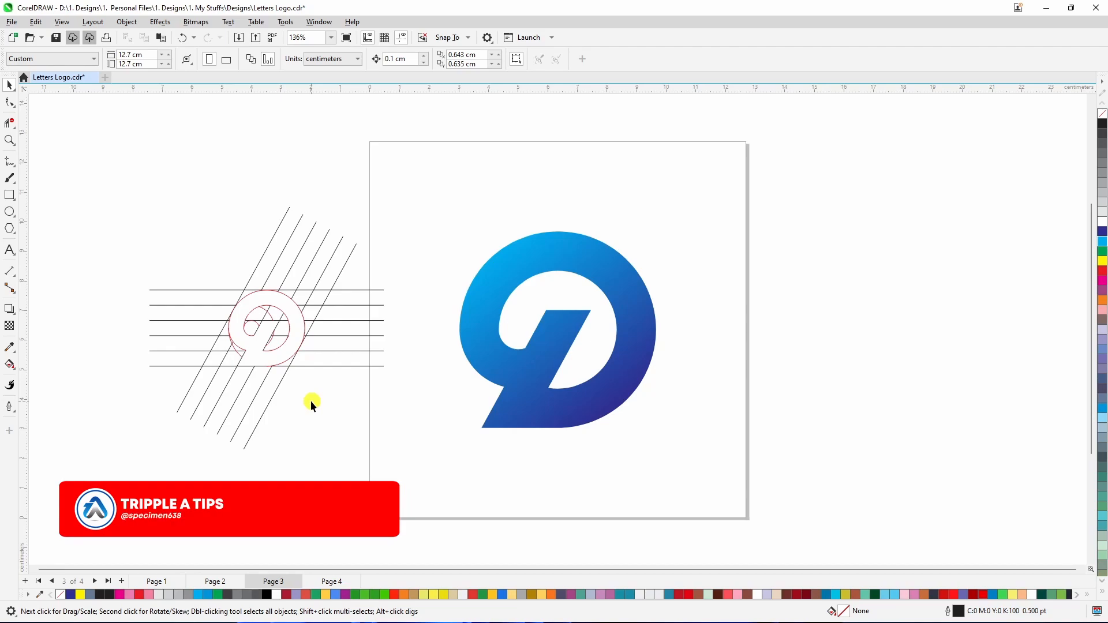
{"action": "scroll", "coordinate": [243, 338], "scroll_direction": "up", "scroll_amount": 3}
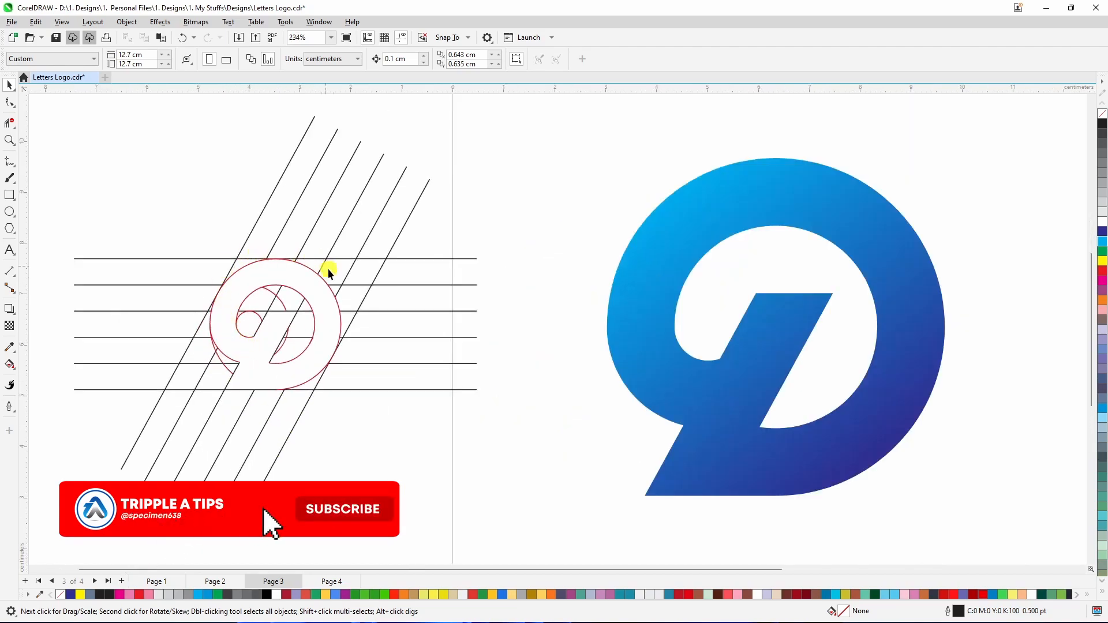
{"action": "scroll", "coordinate": [283, 340], "scroll_direction": "down", "scroll_amount": 2}
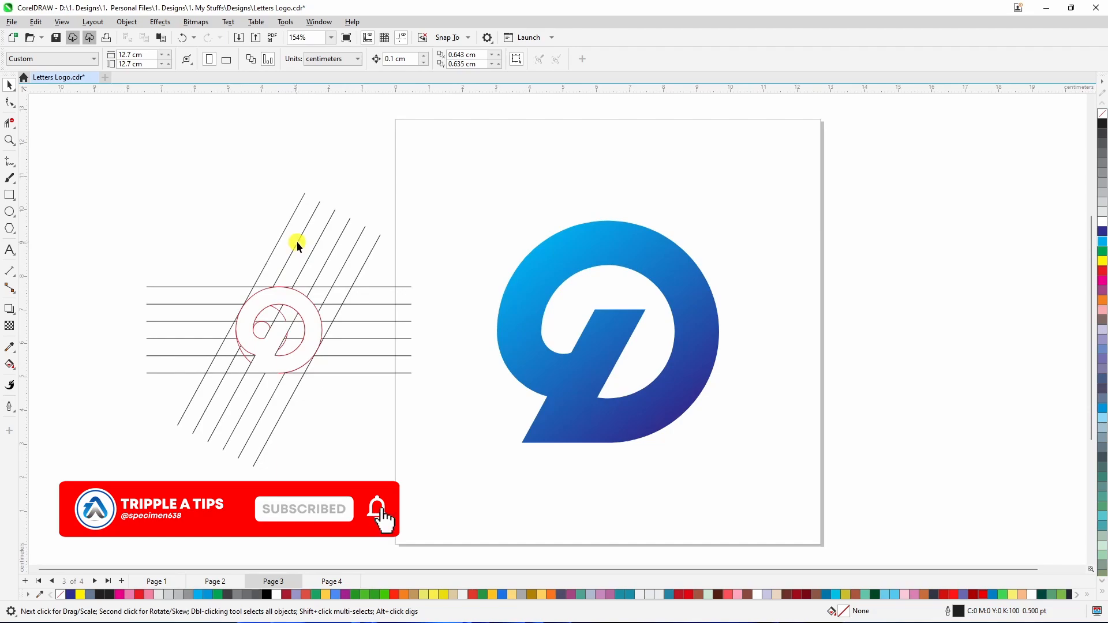
{"action": "left_click", "coordinate": [298, 241]}
{"action": "left_click", "coordinate": [298, 241]}
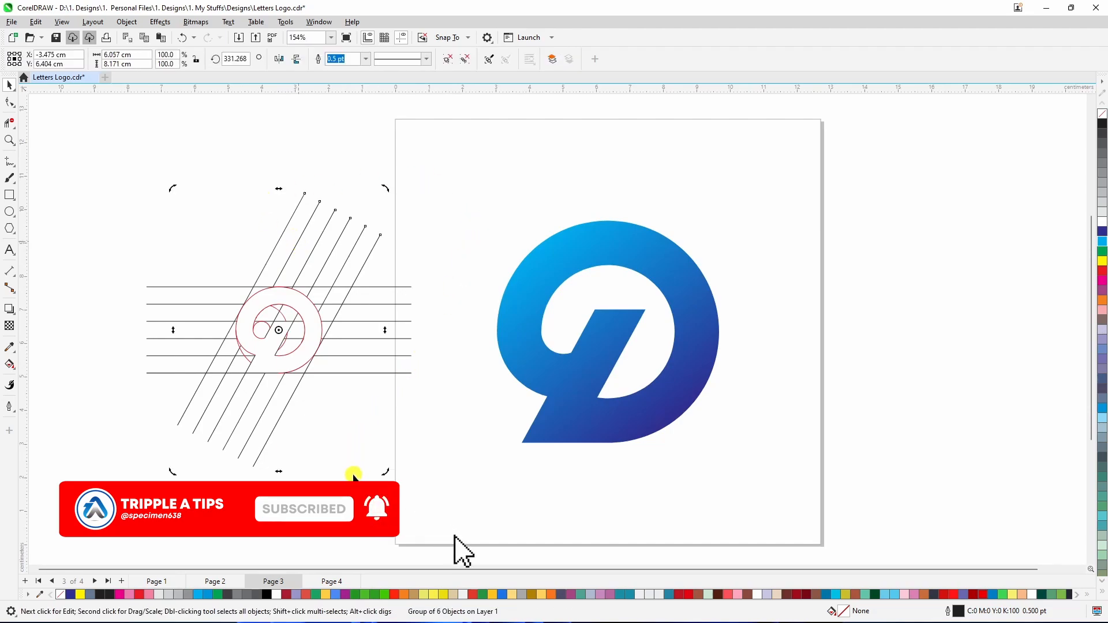
{"action": "left_click", "coordinate": [350, 500]}
{"action": "scroll", "coordinate": [362, 473], "scroll_direction": "down", "scroll_amount": 2}
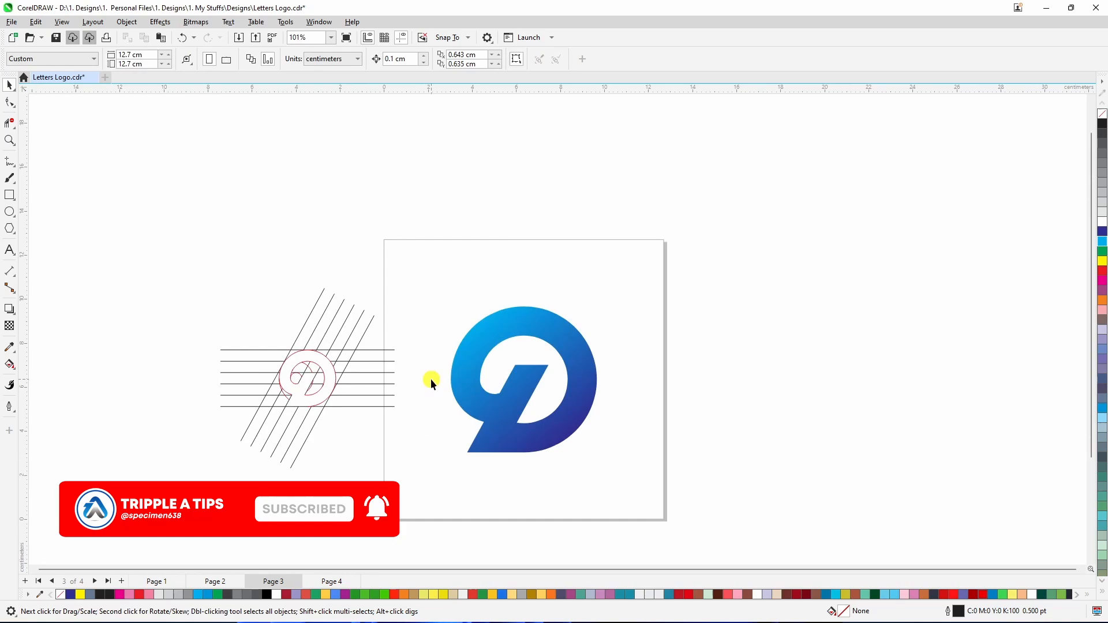
- Delete all remaining construction lines and circles beside the page and fit the finished logo page in the view
{"action": "scroll", "coordinate": [402, 393], "scroll_direction": "up", "scroll_amount": 1}
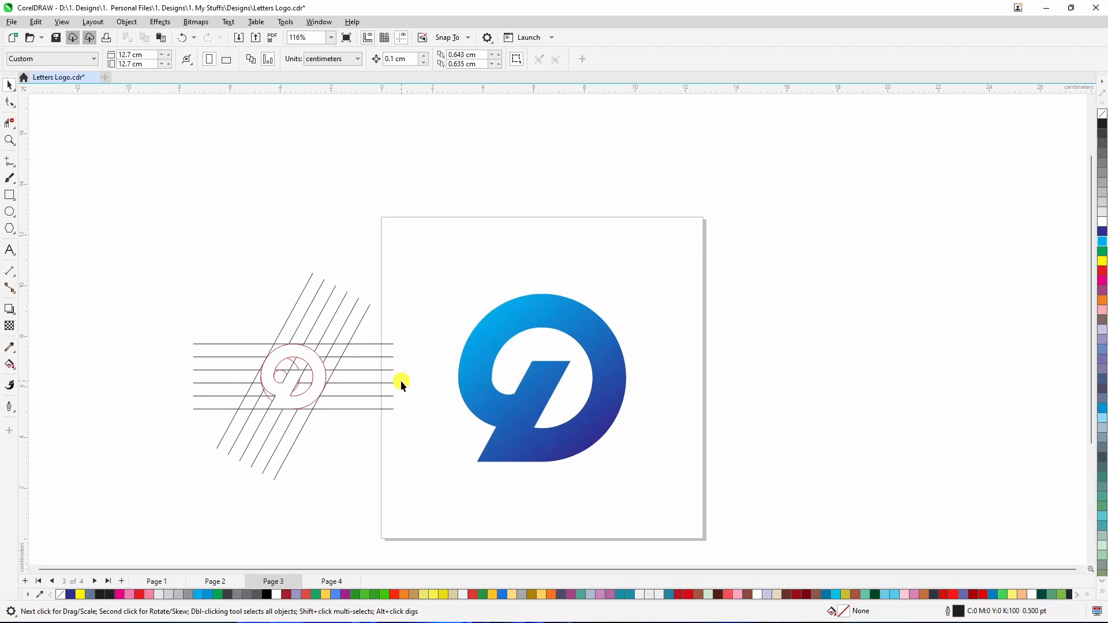
{"action": "scroll", "coordinate": [400, 379], "scroll_direction": "up", "scroll_amount": 1}
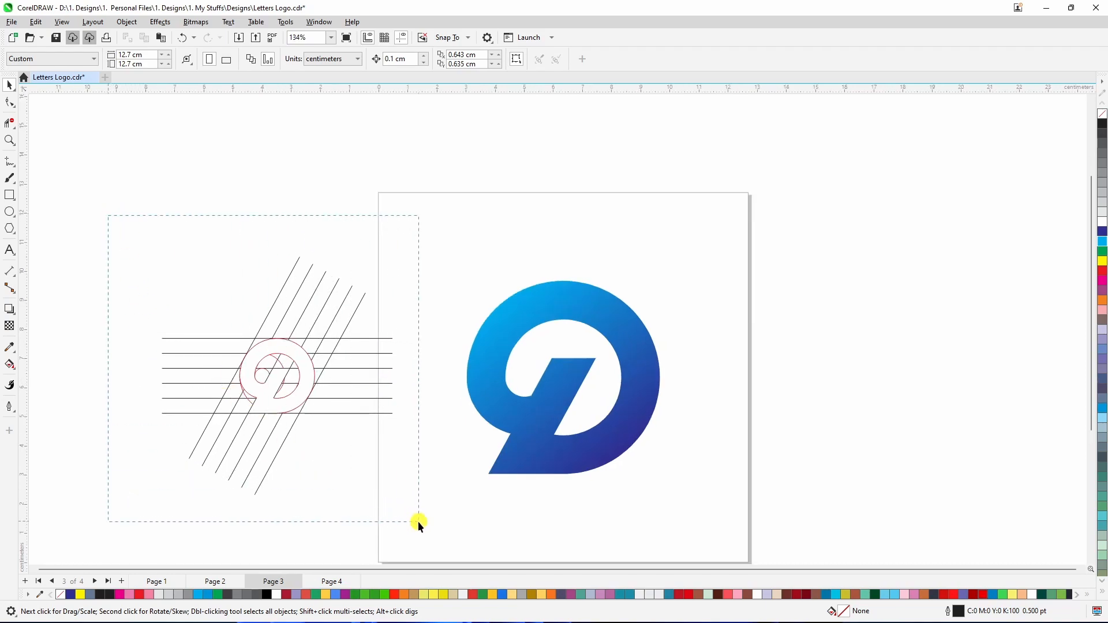
{"action": "left_click_drag", "start_coordinate": [418, 521], "coordinate": [420, 523]}
{"action": "key", "text": "Delete"}
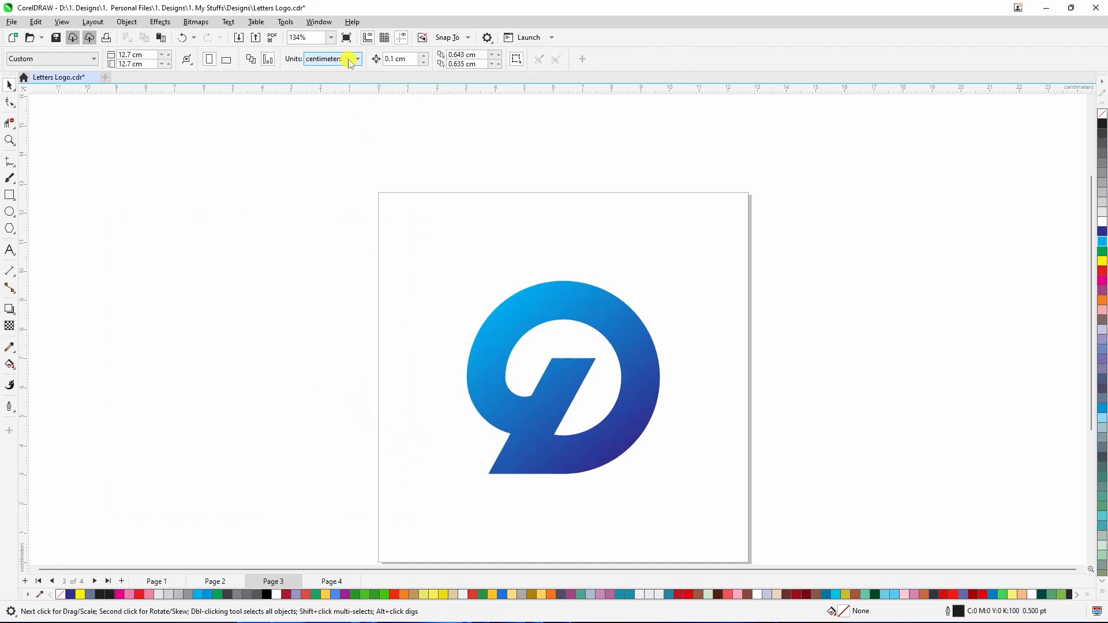
{"action": "left_click", "coordinate": [331, 38]}
{"action": "left_click", "coordinate": [304, 76]}
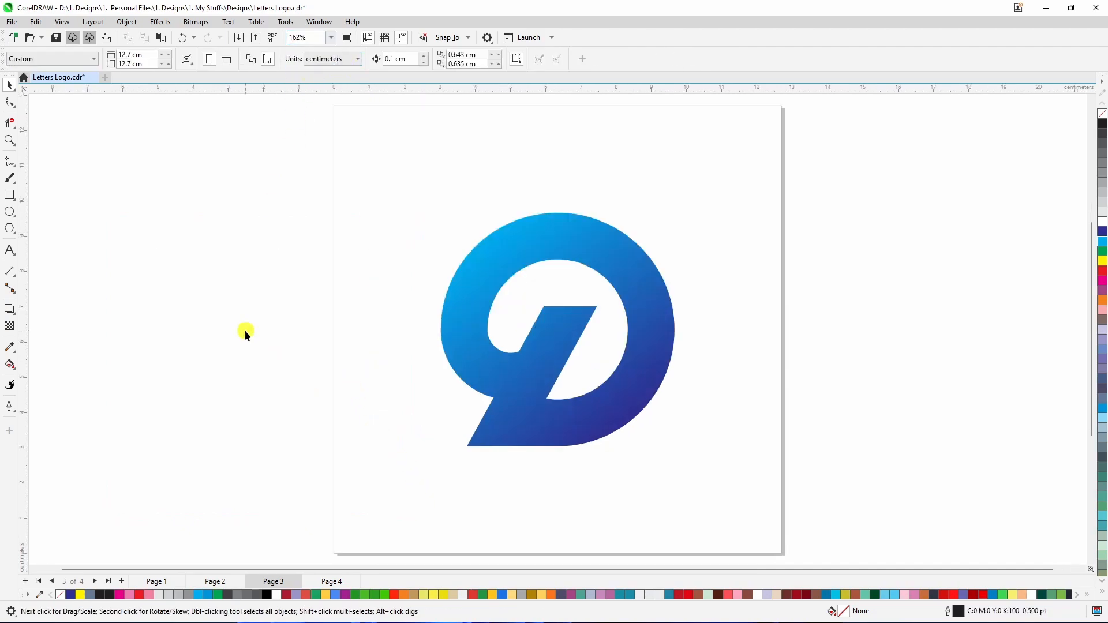